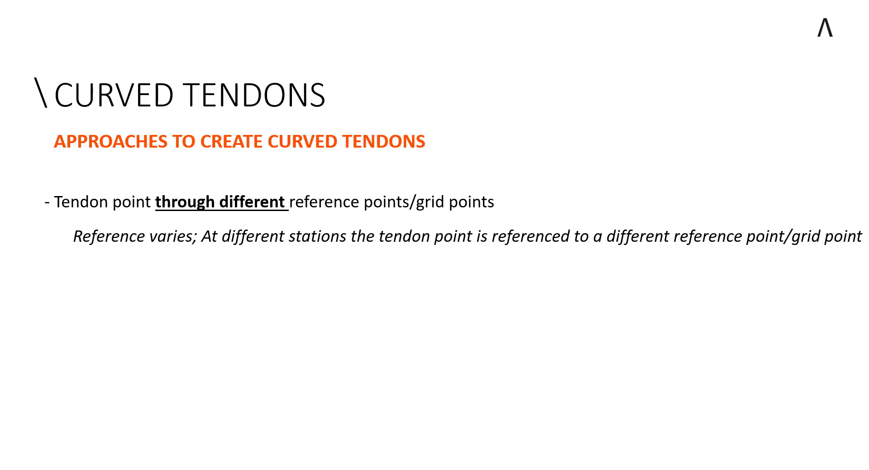
click(292, 262)
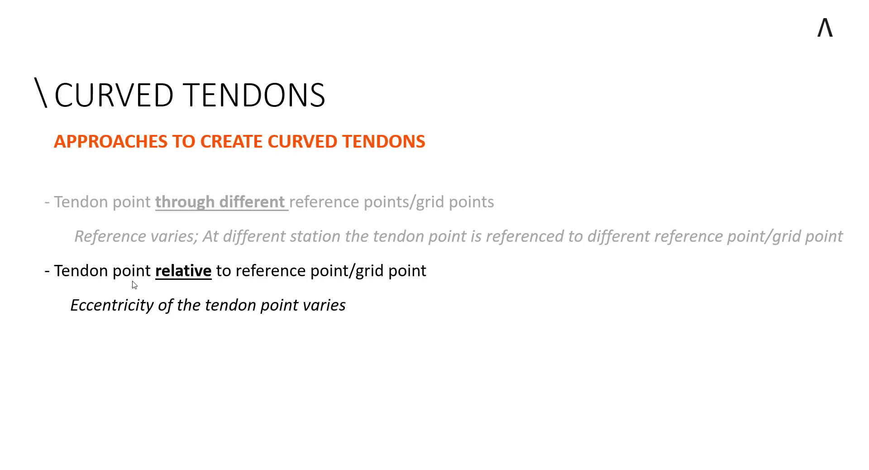
key(Right)
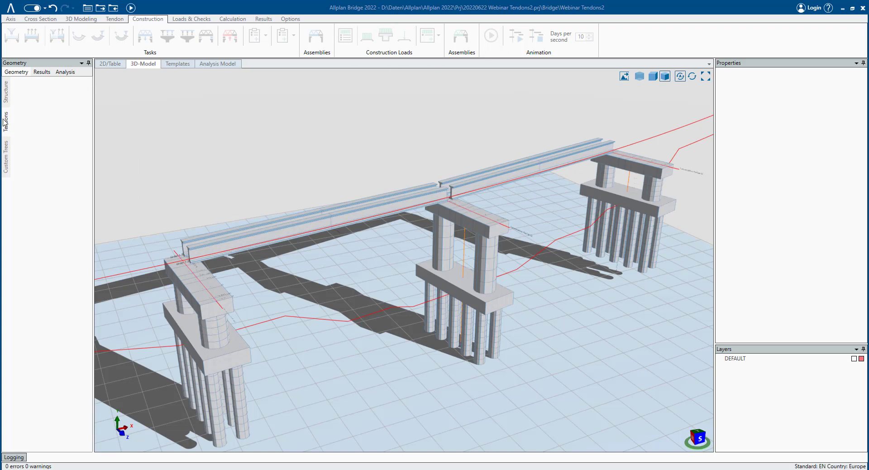
- Open the structure tree and examine the Girder cross-section with its reference and grid points
click(6, 92)
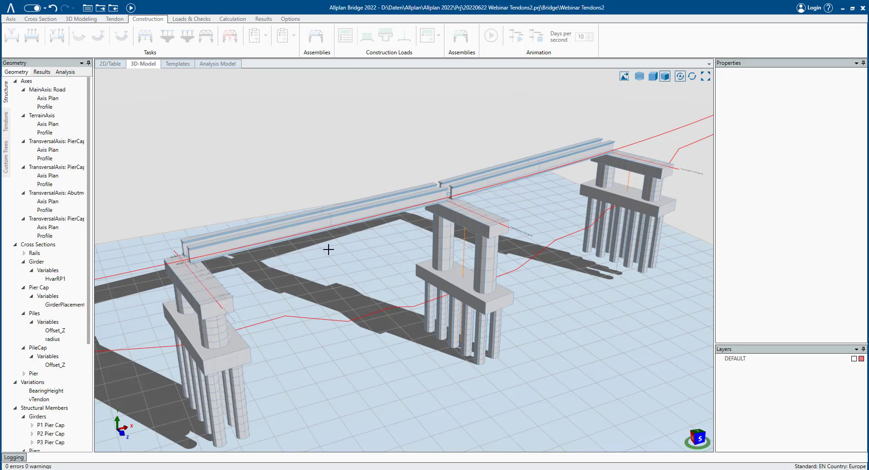
middle_drag(276, 251, 275, 254)
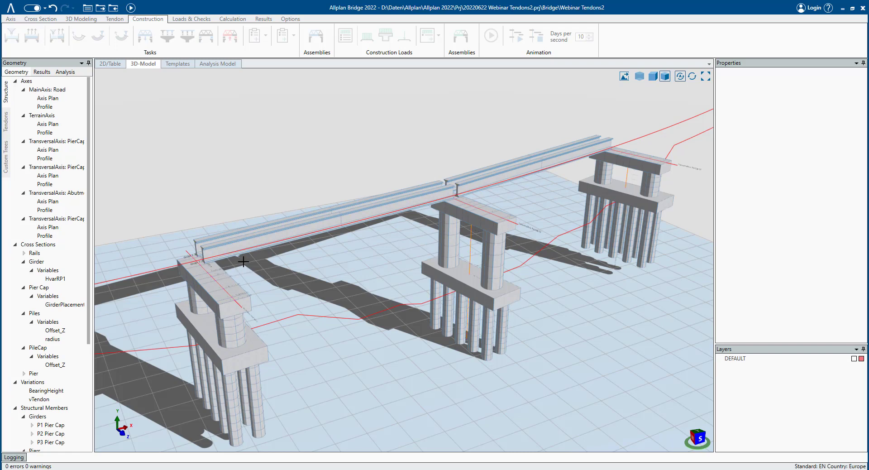
click(16, 82)
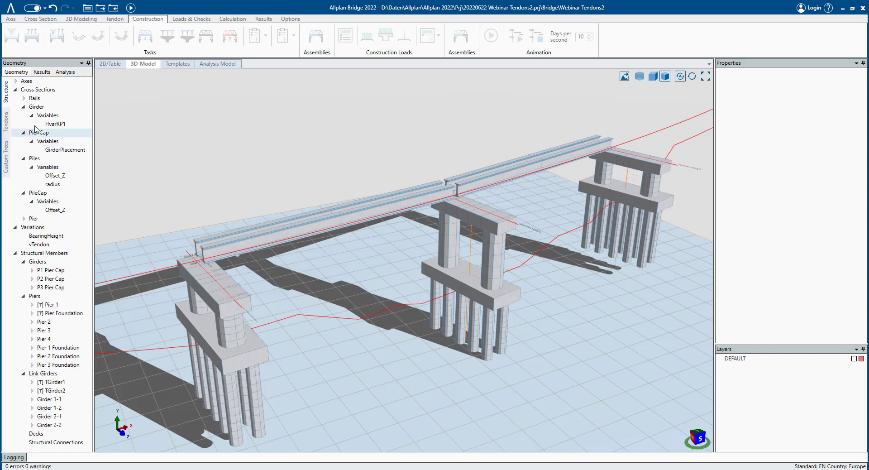
click(37, 107)
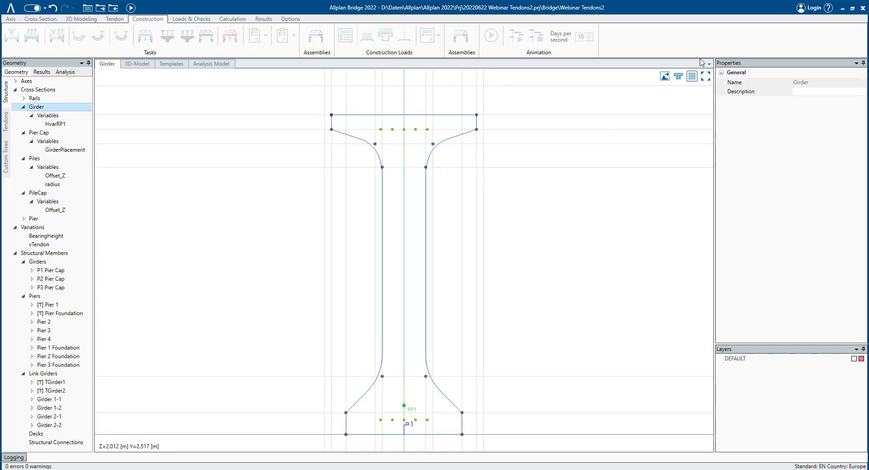
click(678, 75)
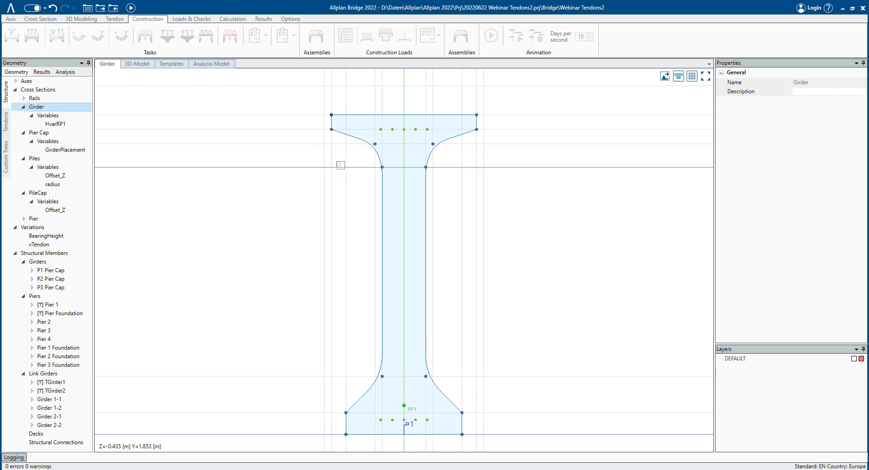
- Return to the 3D model and switch it to transparent display
click(134, 64)
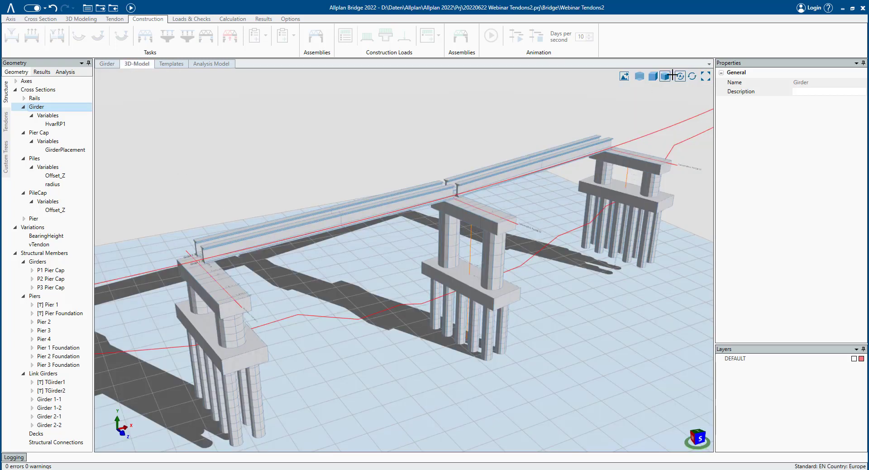
click(640, 76)
scroll(226, 231, up, 5)
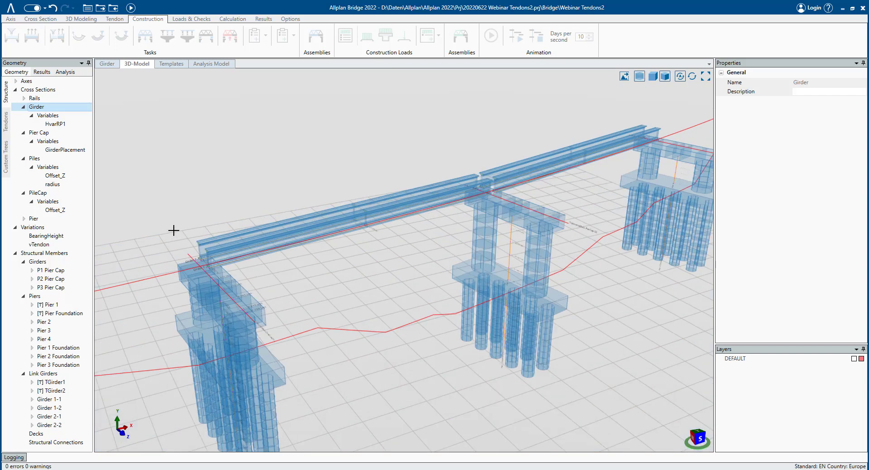
- Create a new tendon group in the tendons tree
click(10, 125)
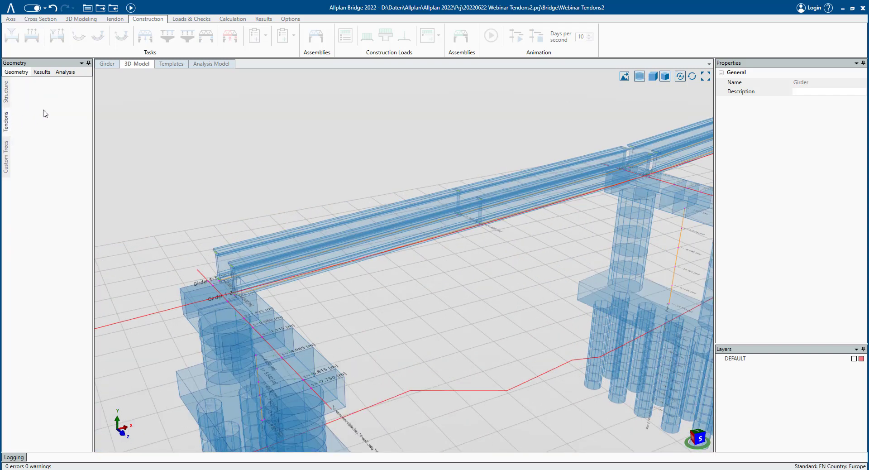
right_click(43, 111)
click(68, 108)
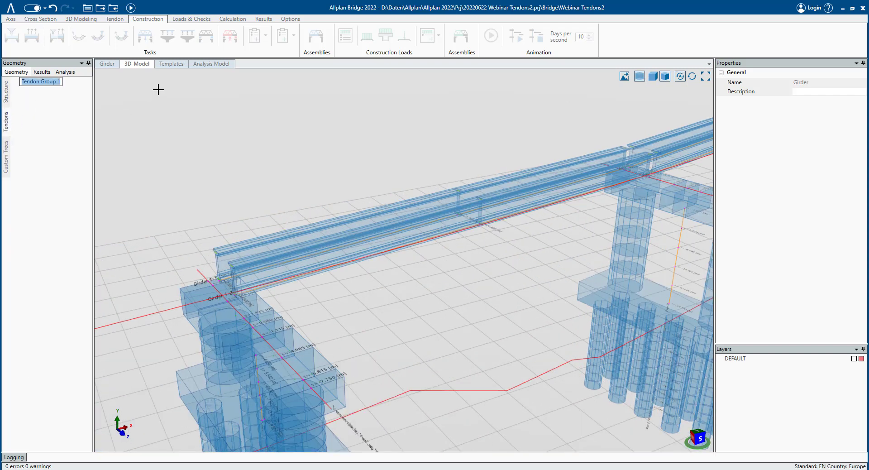
key(Return)
- Add a new tendon to the tendon group
right_click(62, 83)
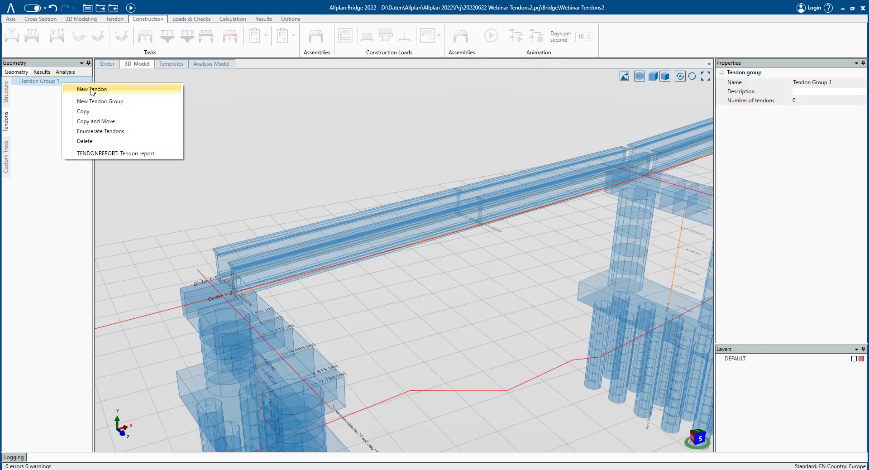
click(92, 89)
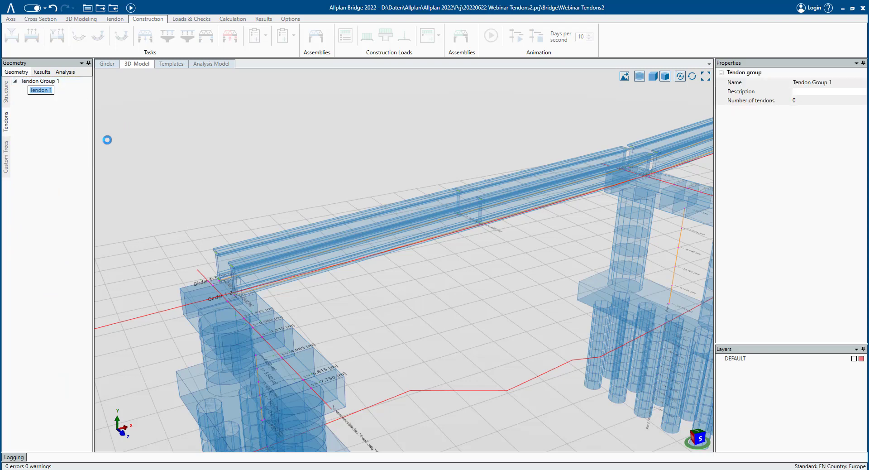
key(Return)
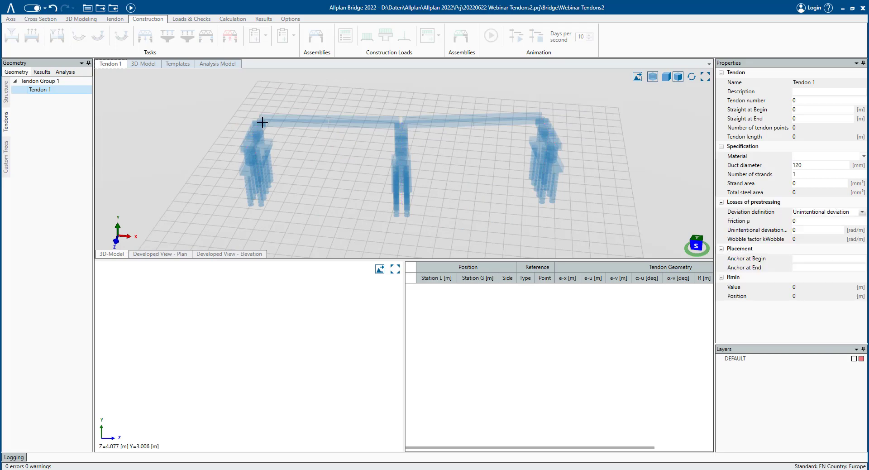
- Place the tendon's first point at the start of girder 1-1, referenced to grid point P1:1
scroll(261, 122, up, 5)
middle_drag(254, 122, 265, 148)
scroll(248, 143, up, 4)
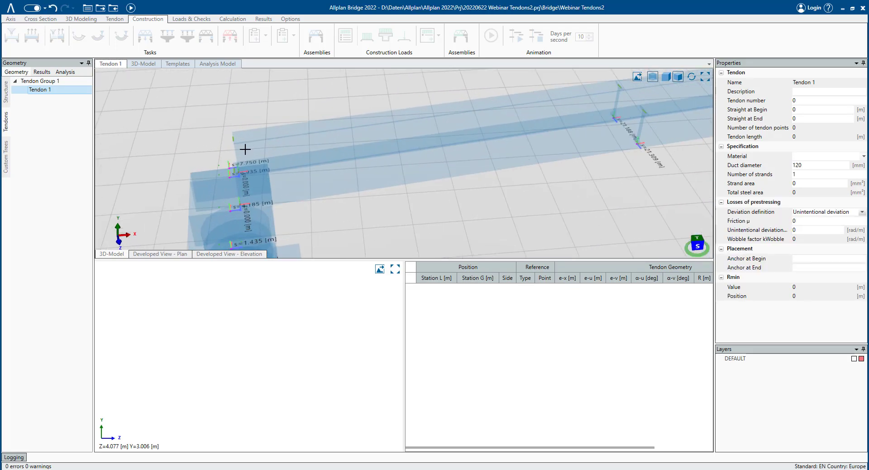
scroll(250, 151, up, 3)
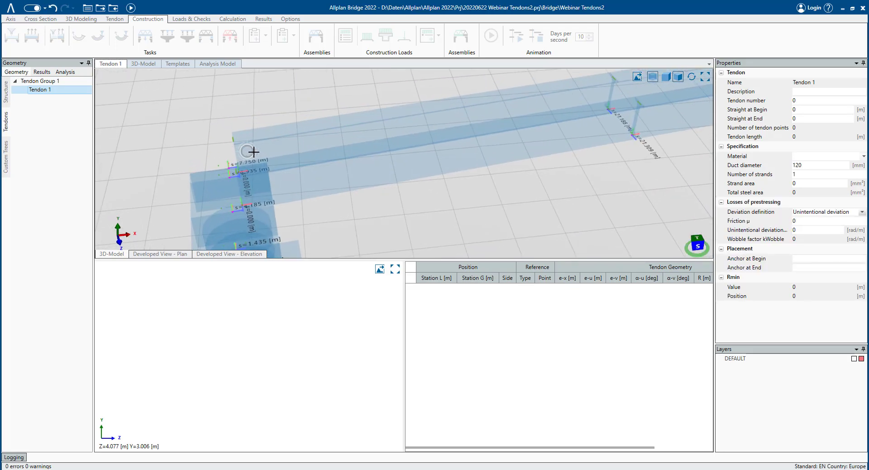
click(114, 19)
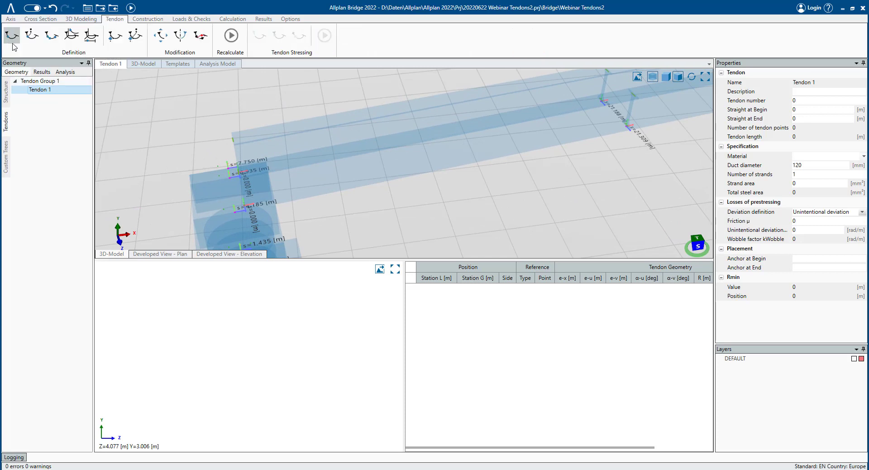
click(13, 41)
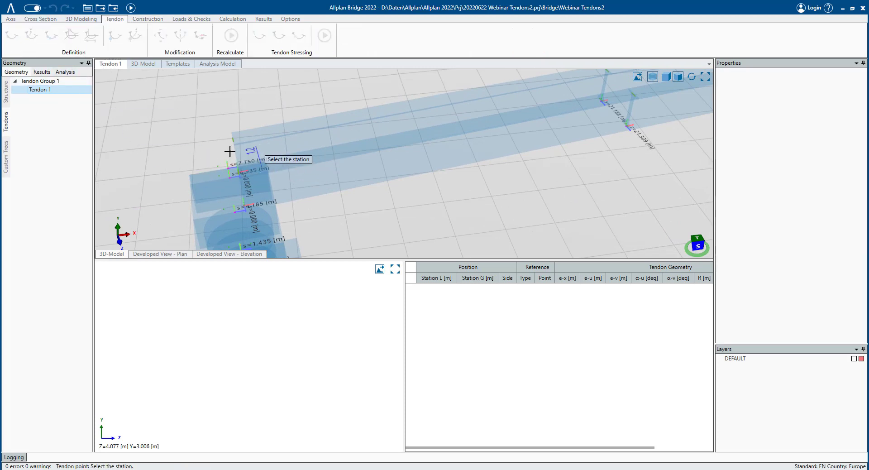
click(240, 168)
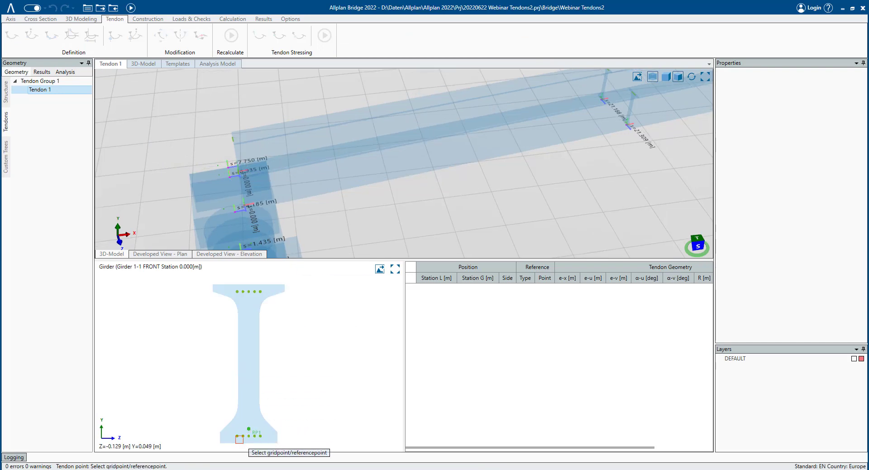
click(235, 436)
- Place the tendon's second point at the girder's far end, station 42.377, on grid point P1:1
scroll(475, 181, down, 3)
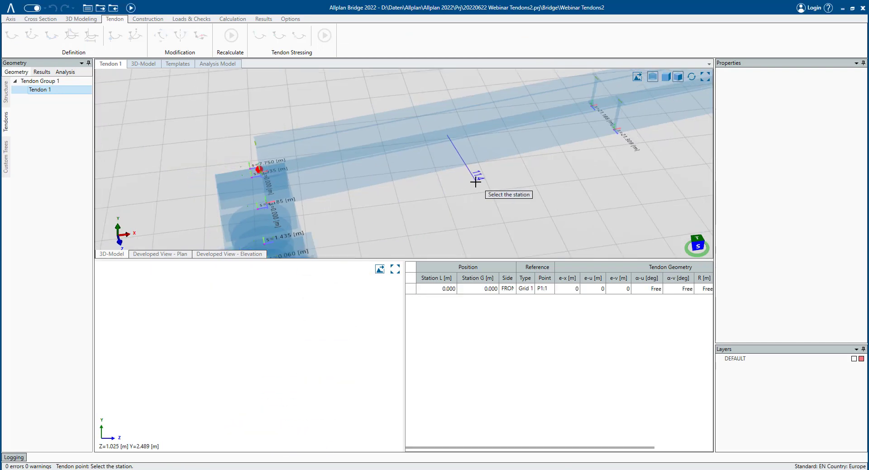
middle_drag(504, 178, 247, 208)
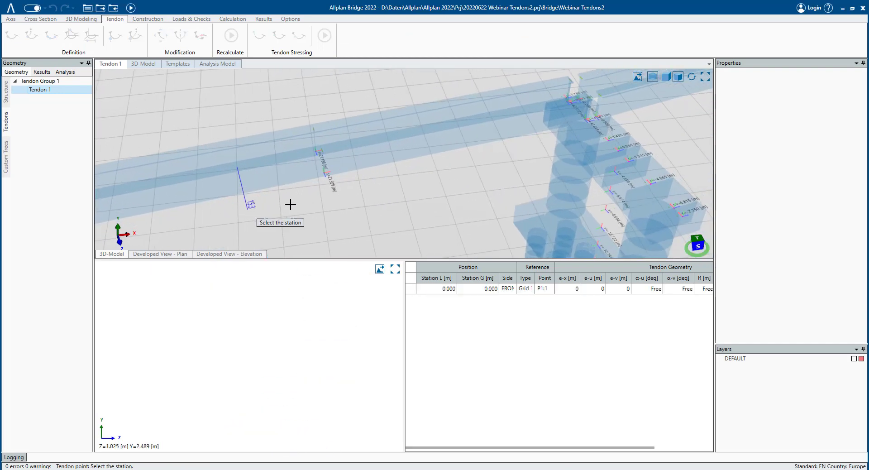
click(585, 119)
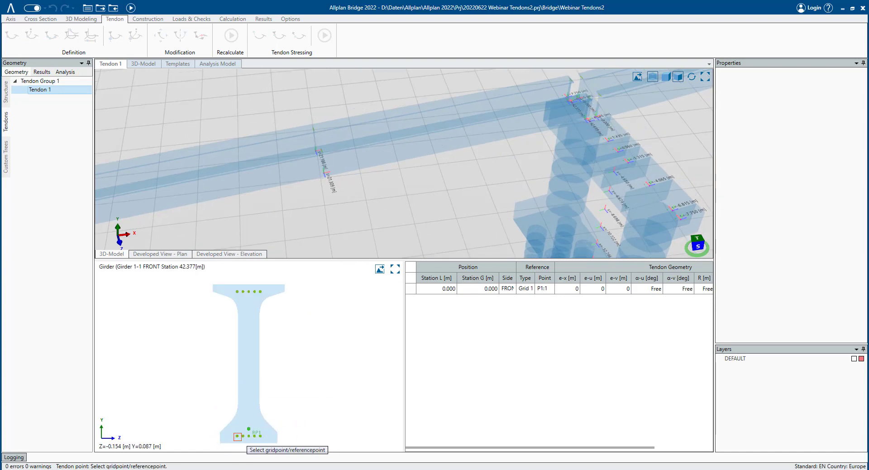
click(236, 436)
key(Escape)
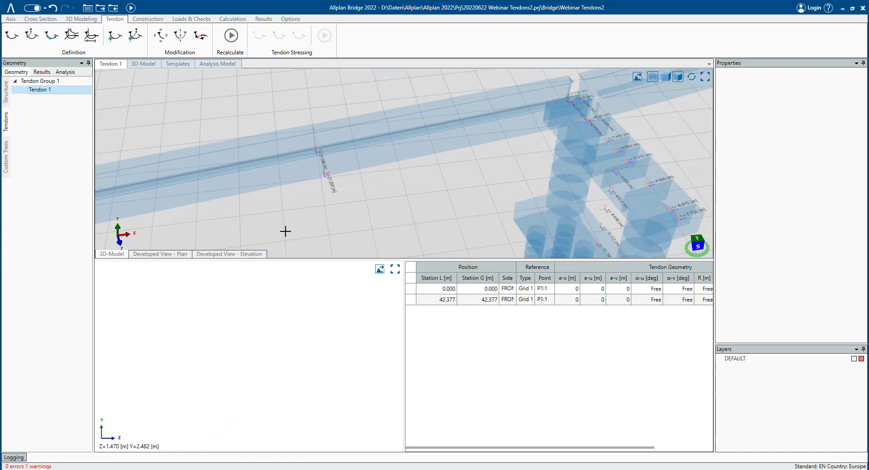
- Review the second tendon point's properties in the tendon point table
scroll(226, 227, down, 2)
middle_drag(202, 233, 496, 273)
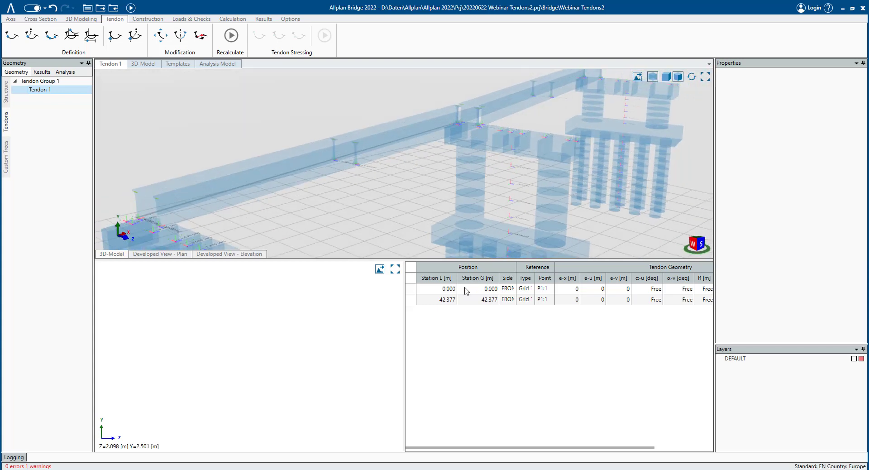
click(448, 300)
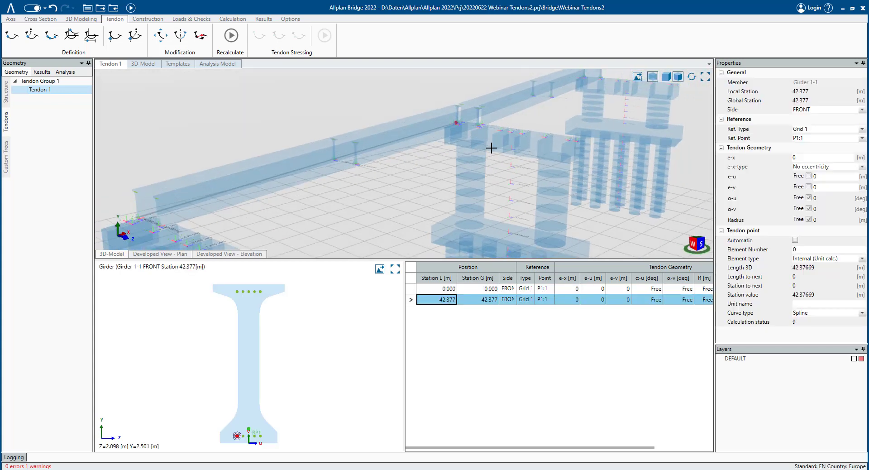
- Add another new tendon to the same tendon group
click(40, 80)
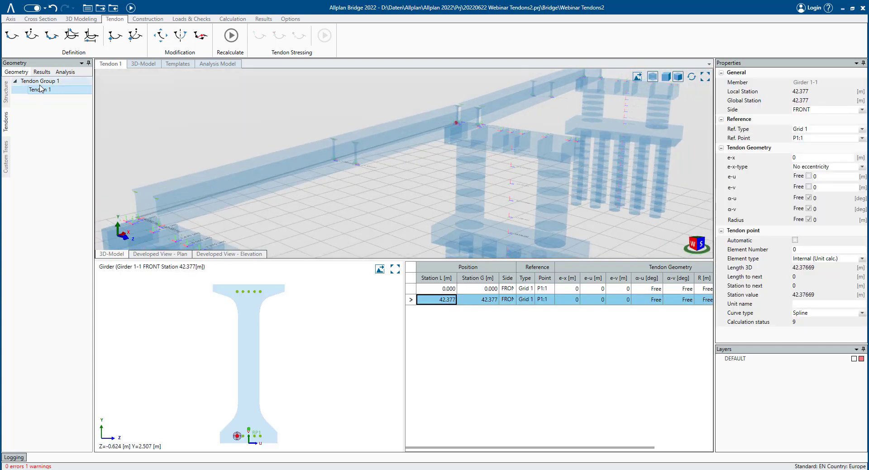
right_click(38, 84)
click(64, 92)
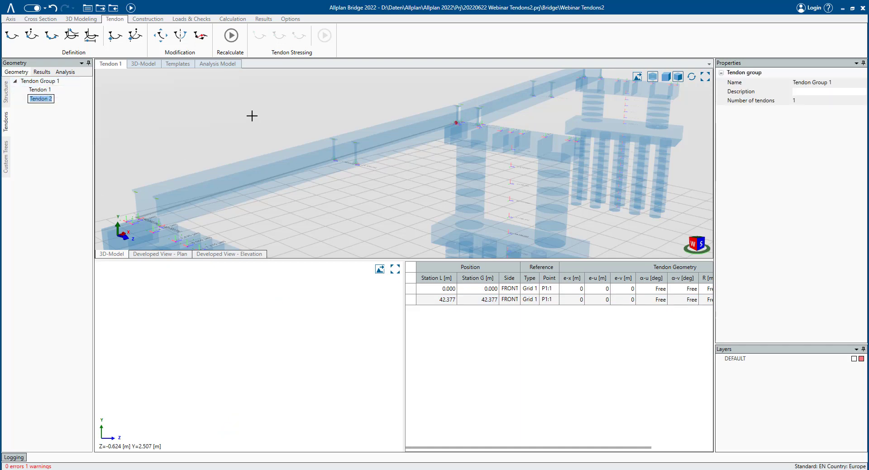
key(Return)
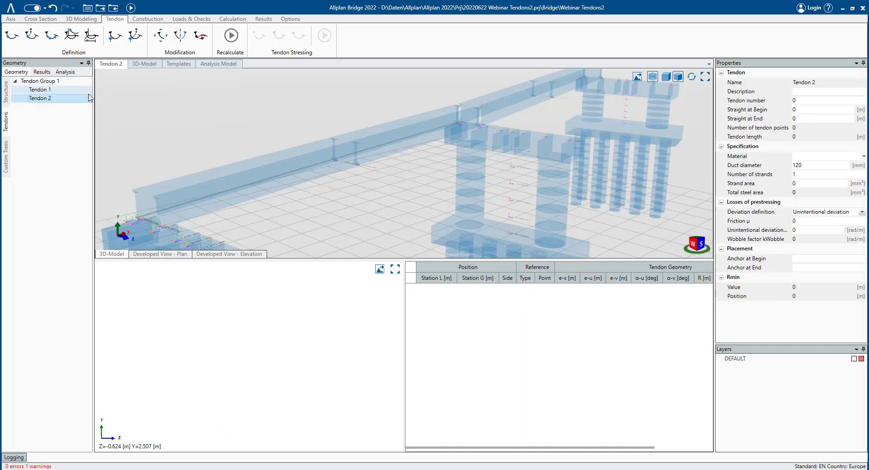
- Place the new tendon's first point with eccentricity at the start of girder 1-2 on grid point P1:1, e-u 0.05 m and e-v 0.2 m
click(32, 36)
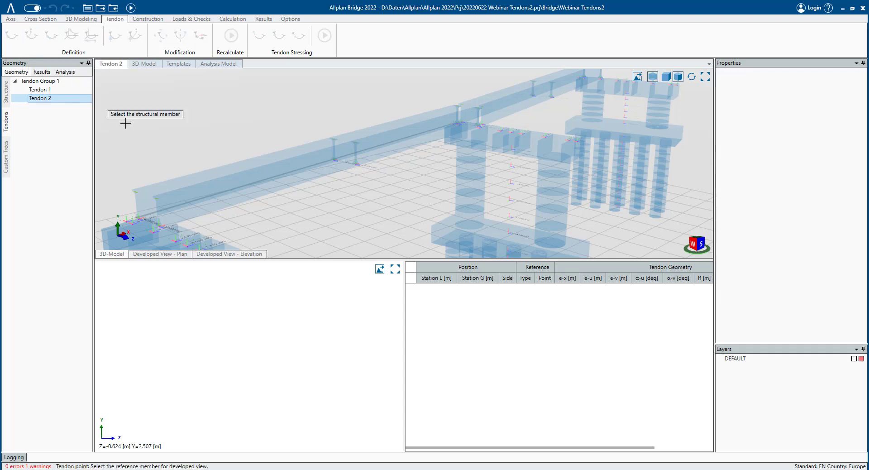
click(193, 210)
click(202, 245)
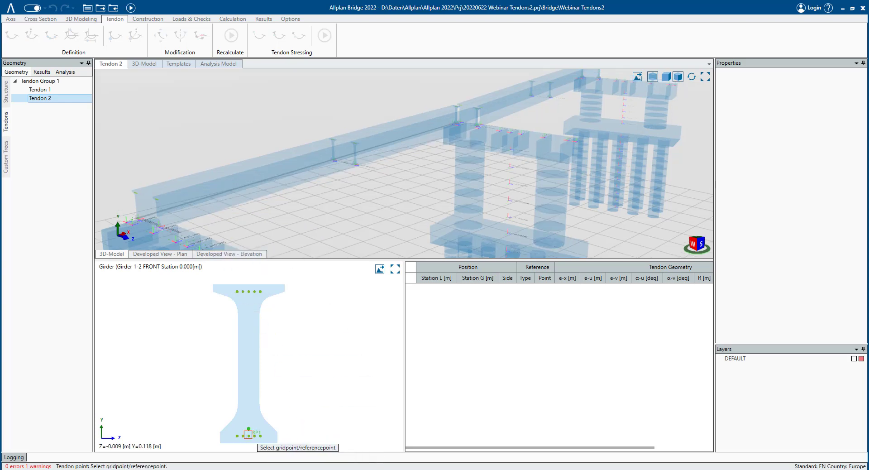
click(248, 442)
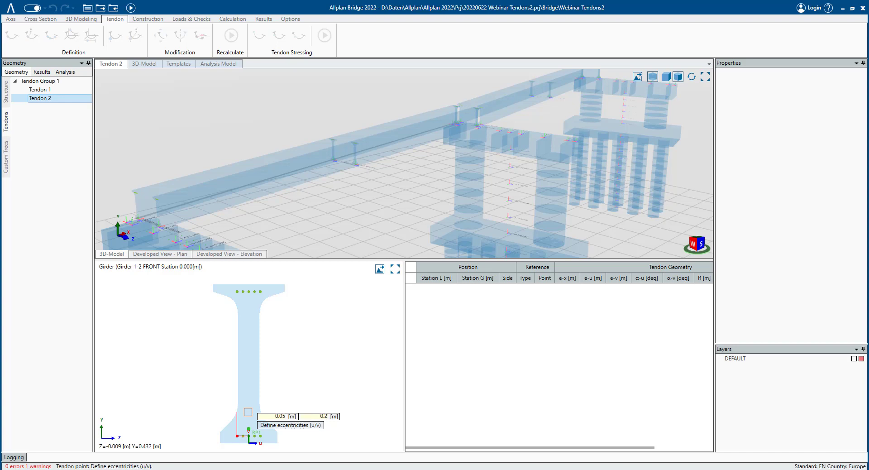
key(Return)
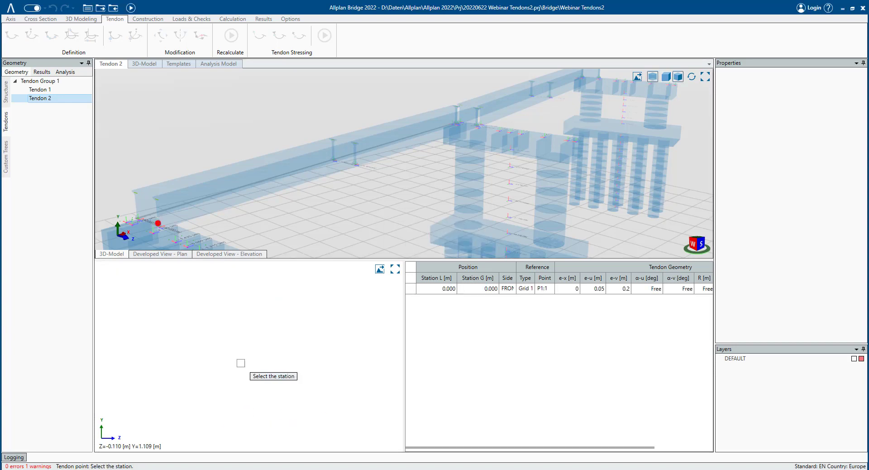
- Place its second point at station 42.619 on grid point P1:1 with eccentricities 0.05 m and 0.2 m
click(571, 144)
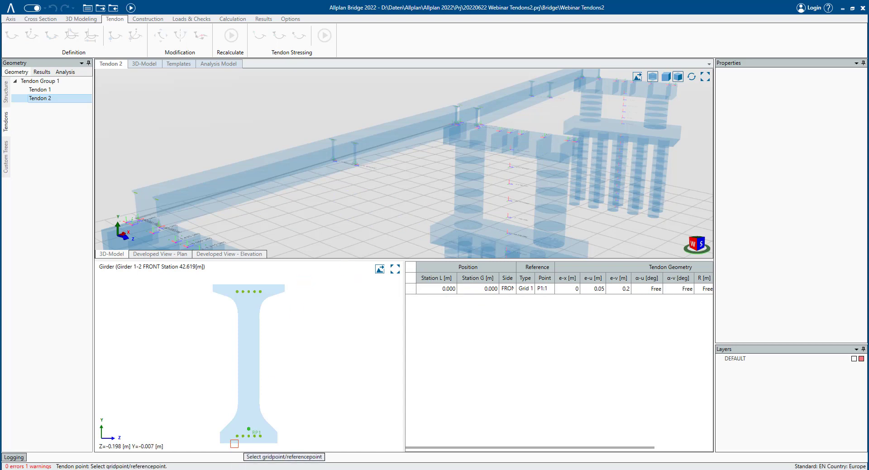
click(236, 437)
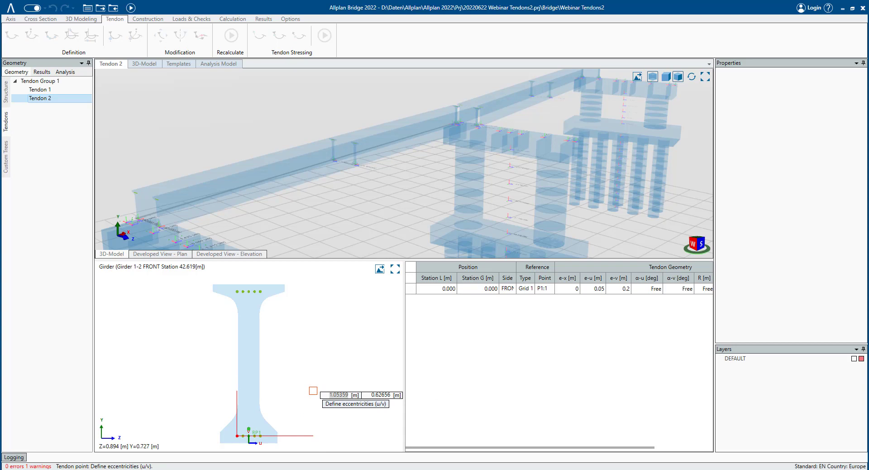
text(0.050.2)
key(Return)
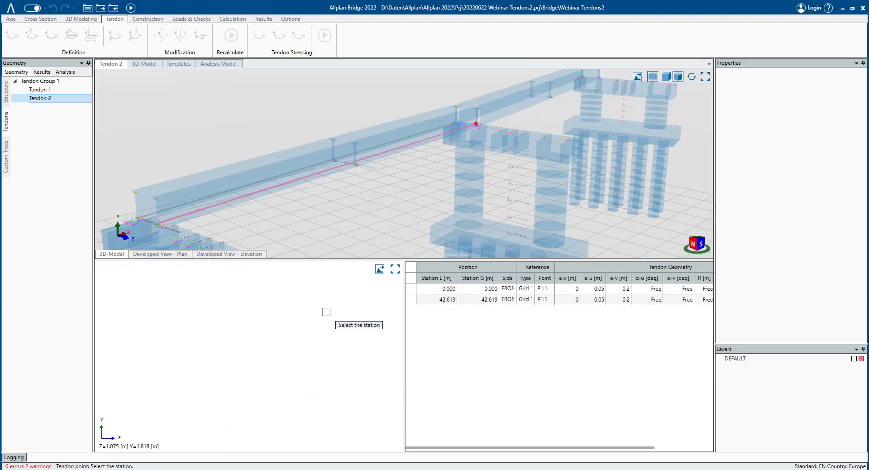
- Exit point placement and inspect the new tendon's points in the table and 3D view
key(Escape)
click(479, 290)
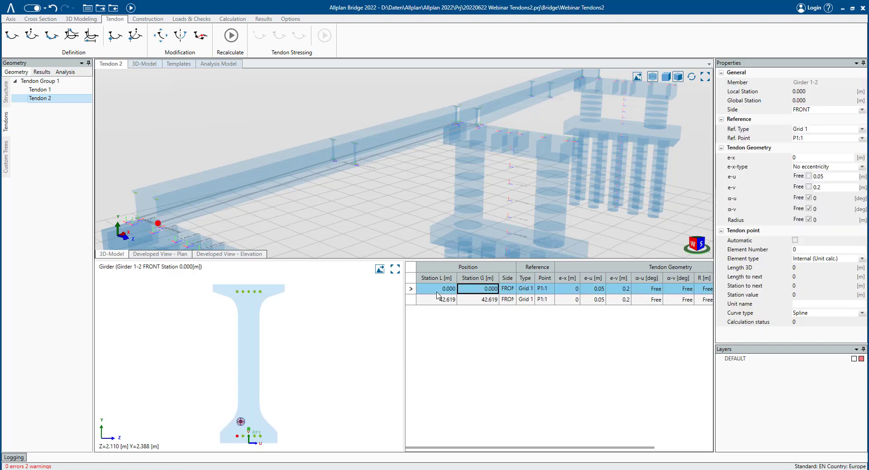
middle_drag(260, 217, 317, 207)
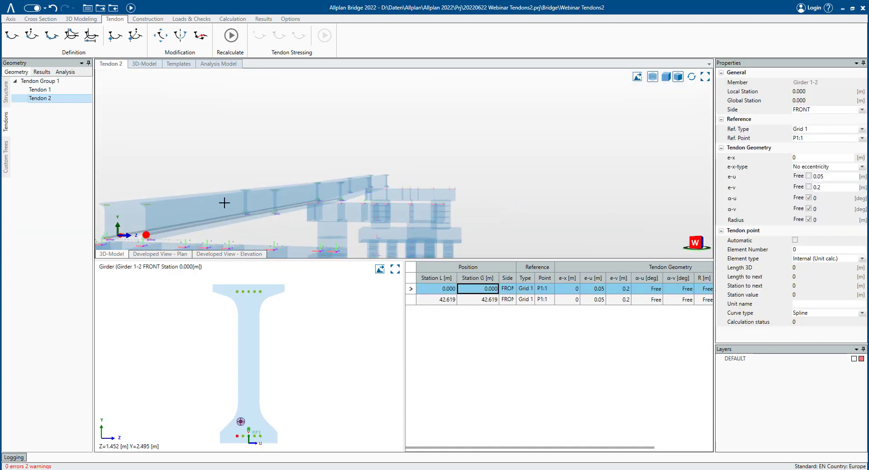
middle_drag(224, 202, 441, 222)
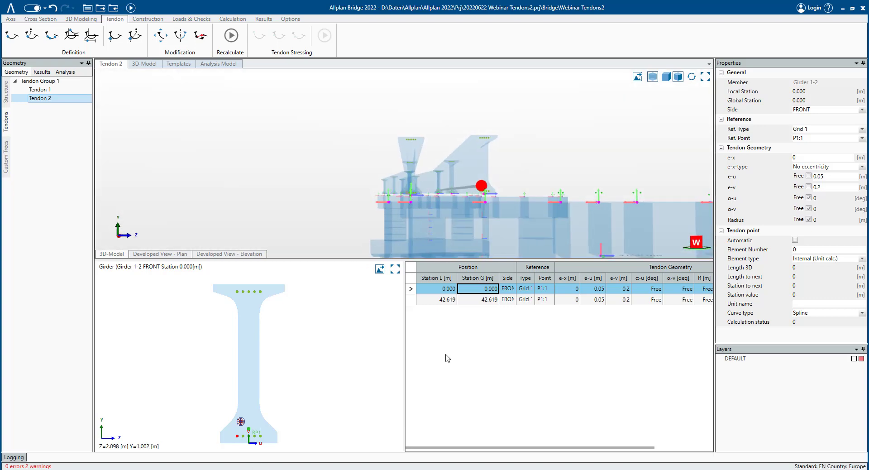
click(452, 301)
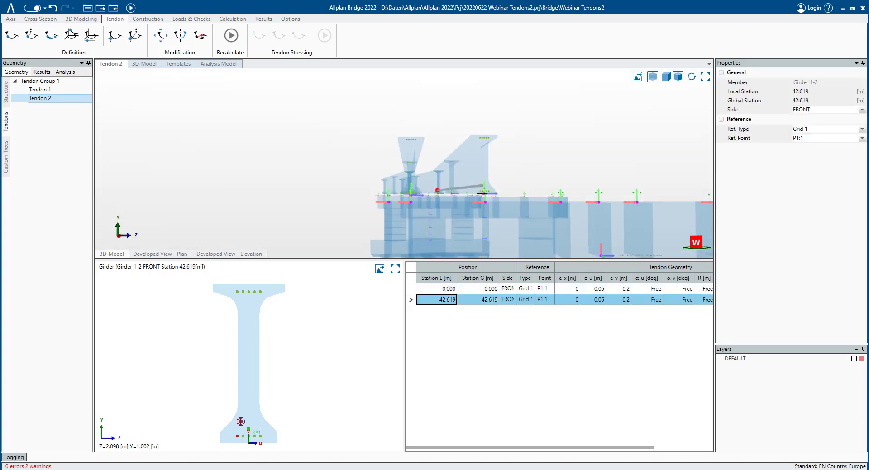
click(452, 290)
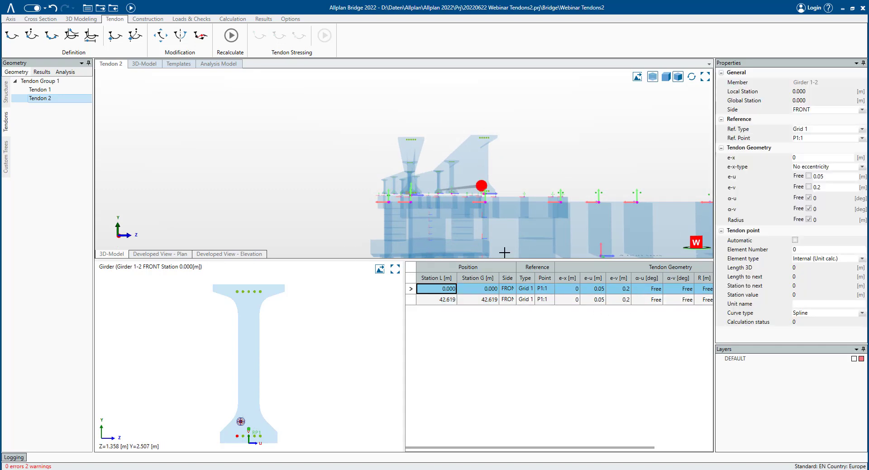
scroll(468, 192, up, 1)
middle_drag(468, 192, 454, 190)
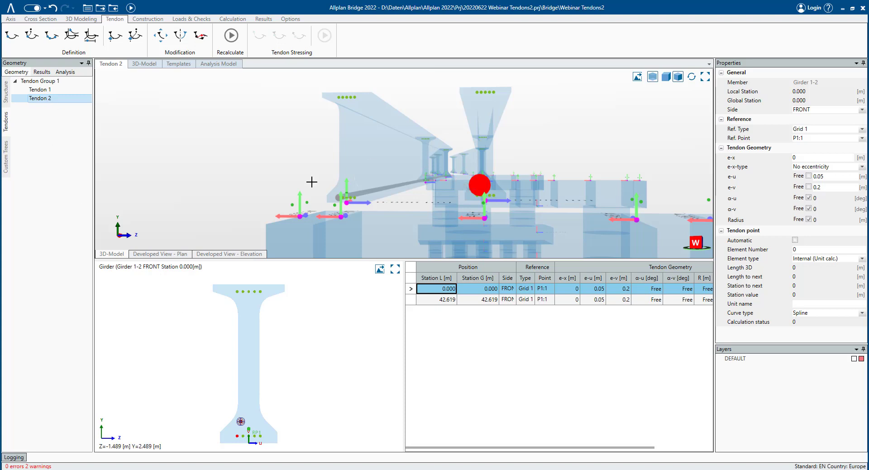
- Set the second tendon point's e-v eccentricity to 0.3 m and recalculate the tendons
click(612, 299)
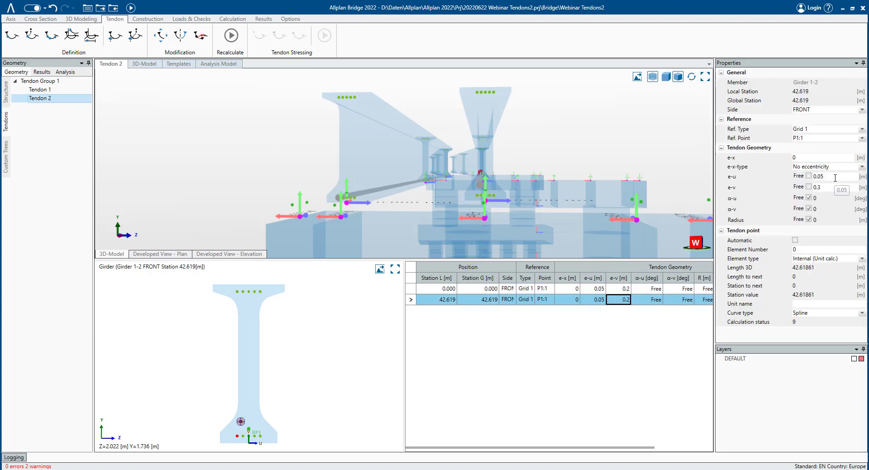
click(829, 177)
click(230, 35)
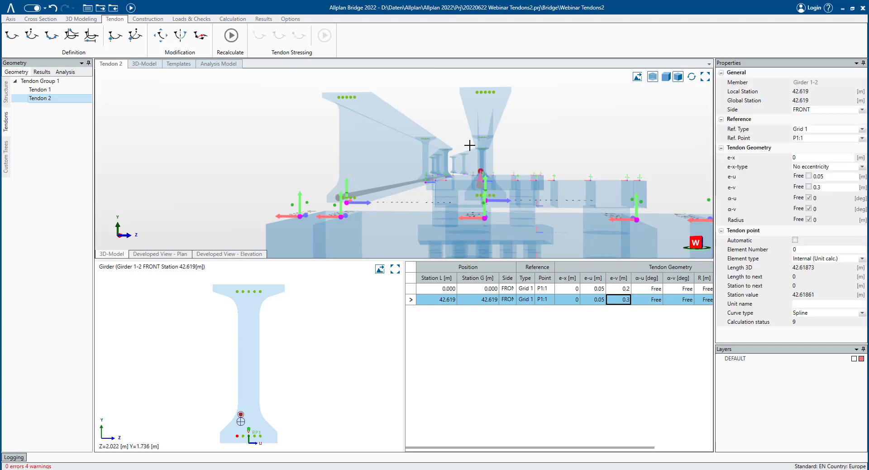
- Copy Tendon 1 as a new tendon named Tendon 3 in Tendon Group 1
mouse_move(470, 144)
middle_down()
mouse_move(456, 154)
mouse_move(371, 139)
mouse_move(327, 154)
mouse_move(366, 150)
mouse_move(580, 198)
mouse_move(80, 136)
middle_up()
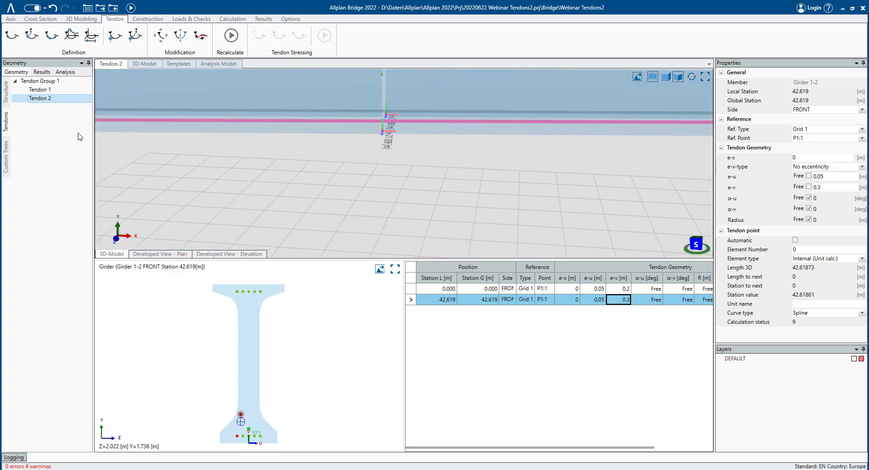
mouse_move(254, 136)
middle_down()
mouse_move(498, 153)
mouse_move(487, 143)
mouse_move(522, 145)
mouse_move(353, 145)
mouse_move(414, 167)
mouse_move(495, 171)
middle_up()
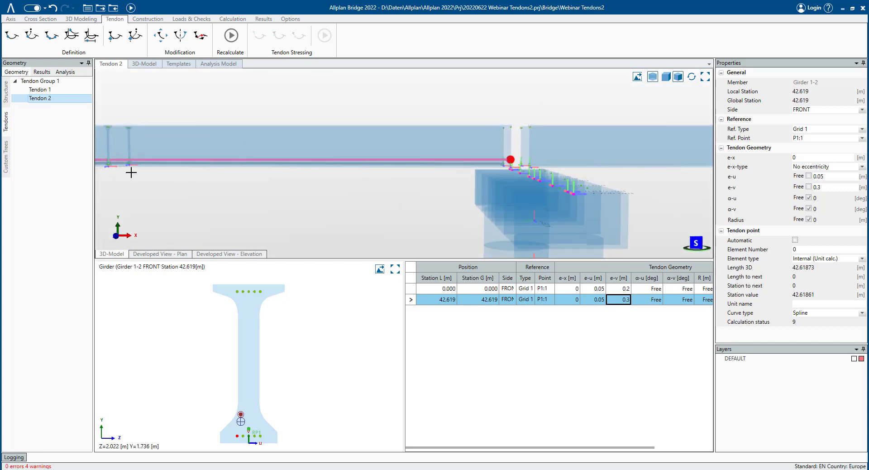
mouse_move(131, 173)
middle_down()
mouse_move(335, 167)
mouse_move(326, 168)
middle_up()
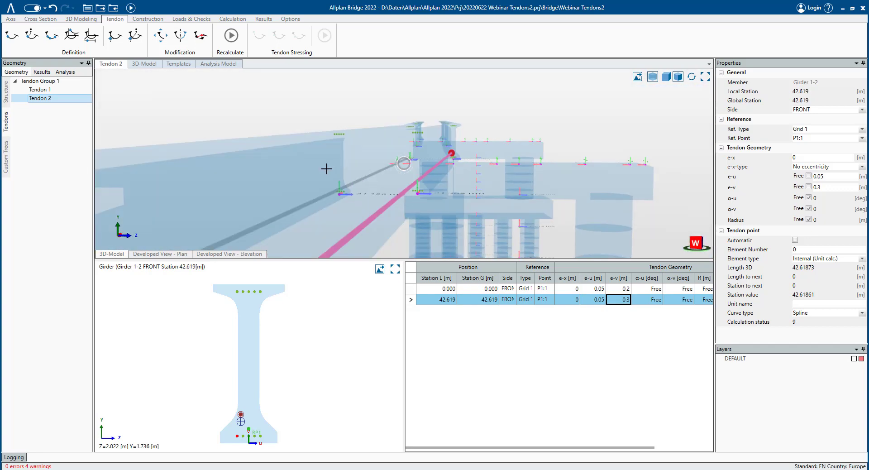
scroll(327, 171, down, 2)
middle_drag(334, 251, 437, 161)
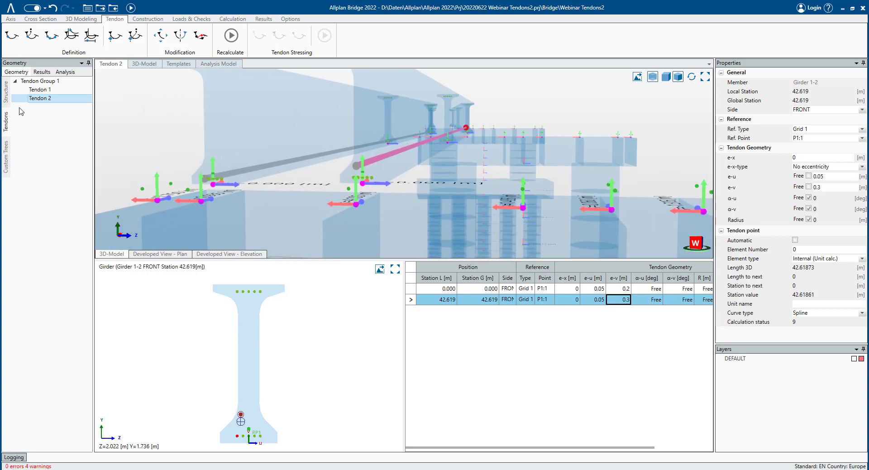
click(40, 89)
right_click(51, 90)
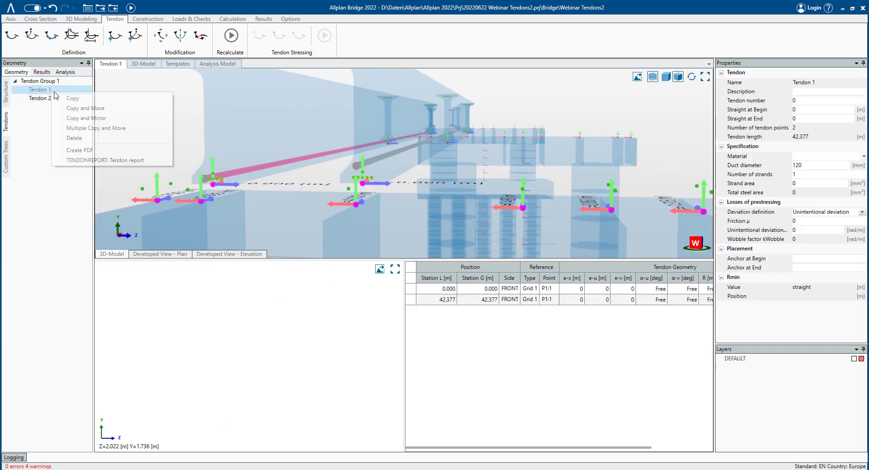
click(90, 108)
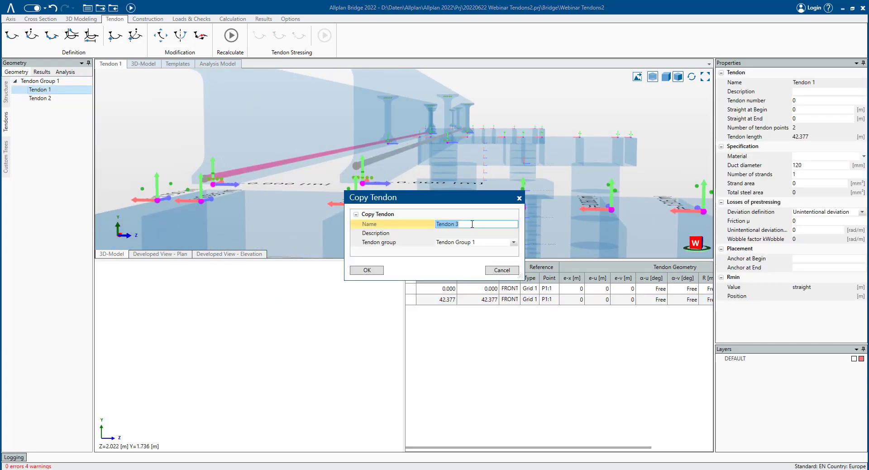
click(368, 270)
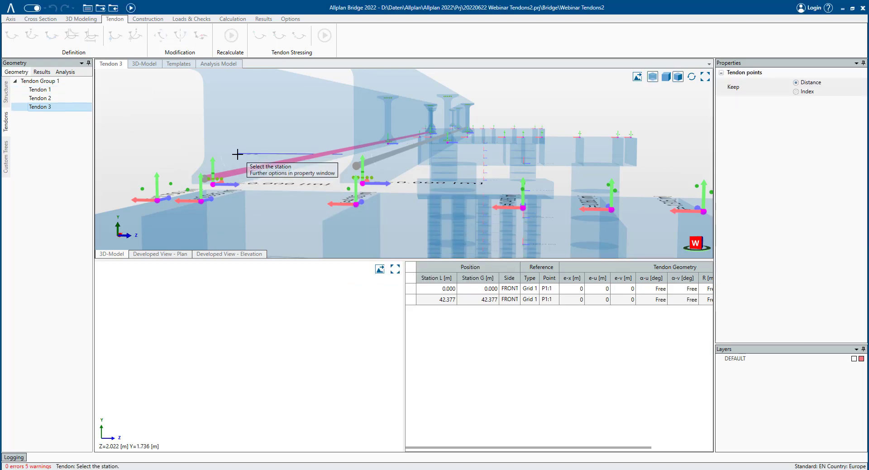
- Move the copied tendon onto grid point P5:1 of girder 1-1 and recalculate
scroll(210, 190, up, 5)
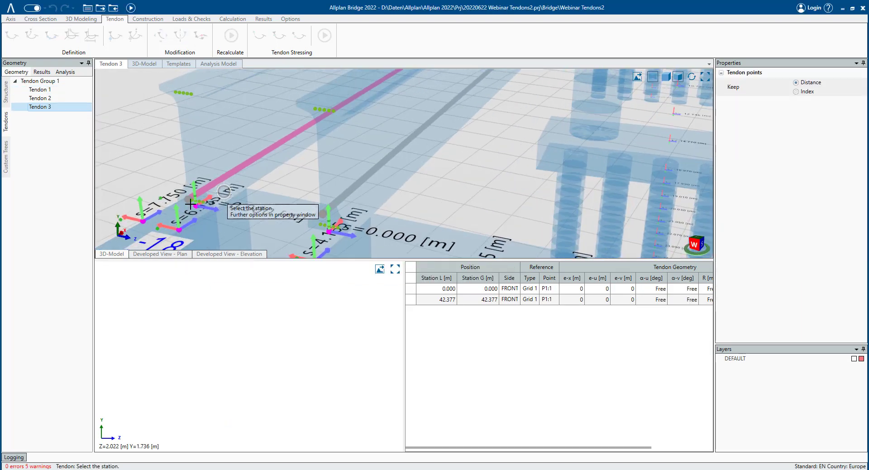
click(196, 206)
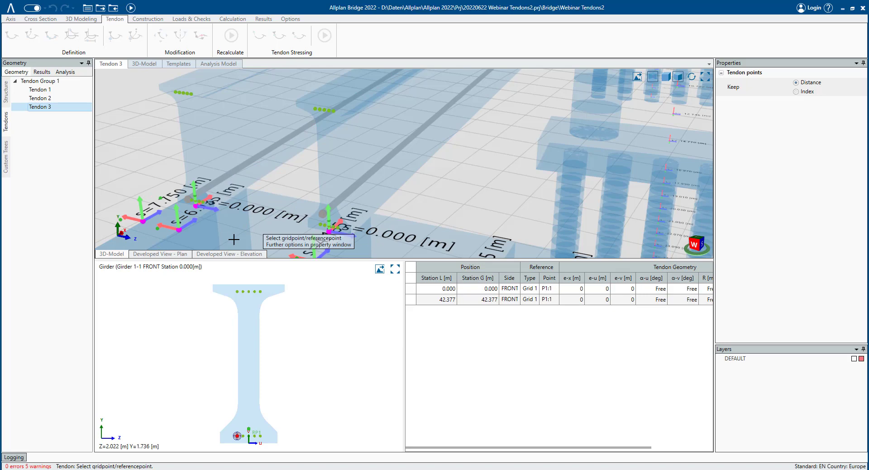
click(237, 435)
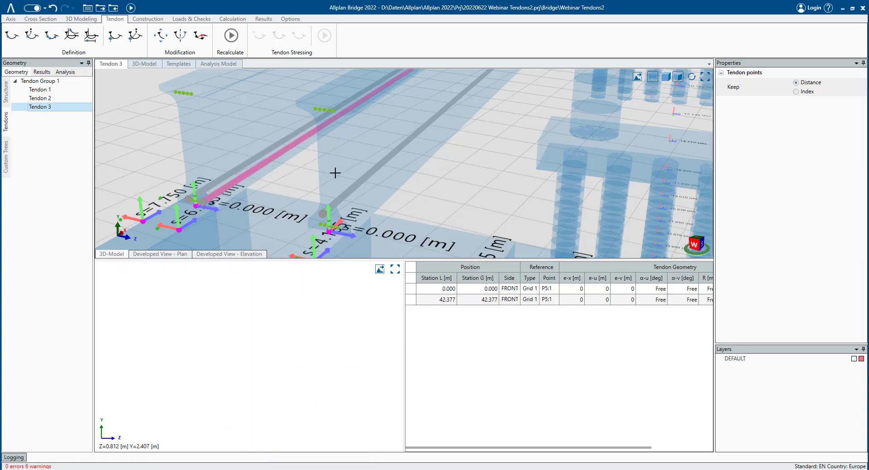
middle_drag(439, 186, 437, 201)
click(230, 36)
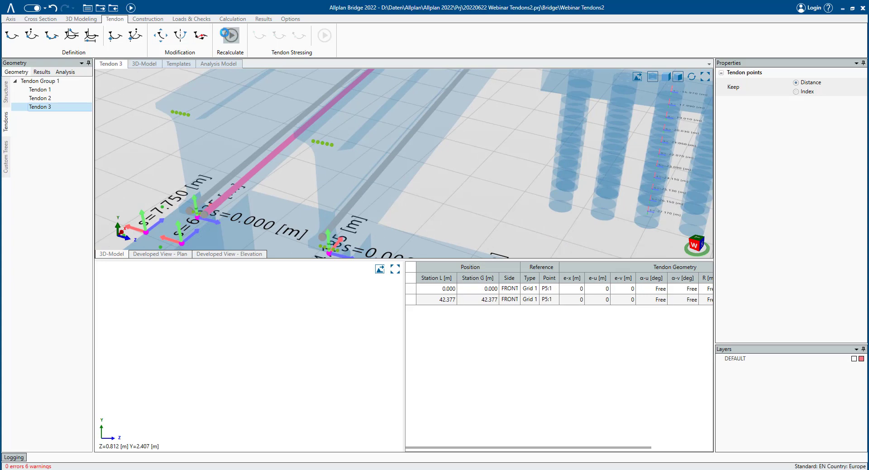
- Set Tendon 3's first point eccentricities to e-u -0.05 m and e-v 0.2 m, then recalculate
click(49, 108)
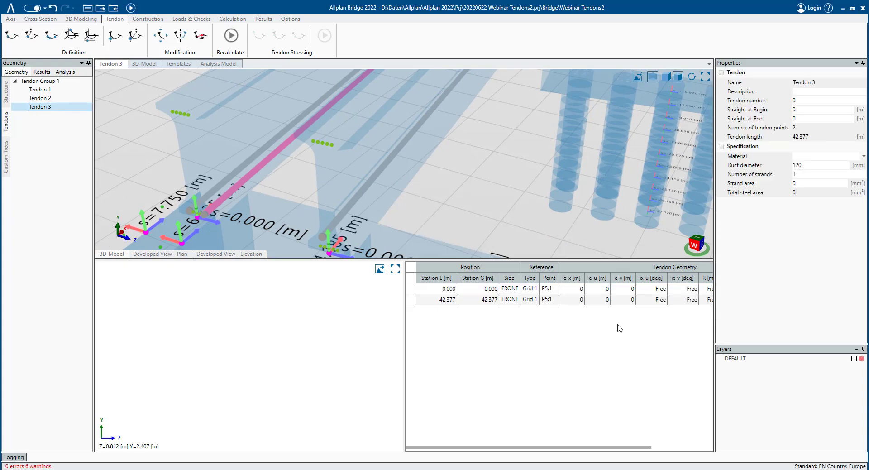
click(606, 289)
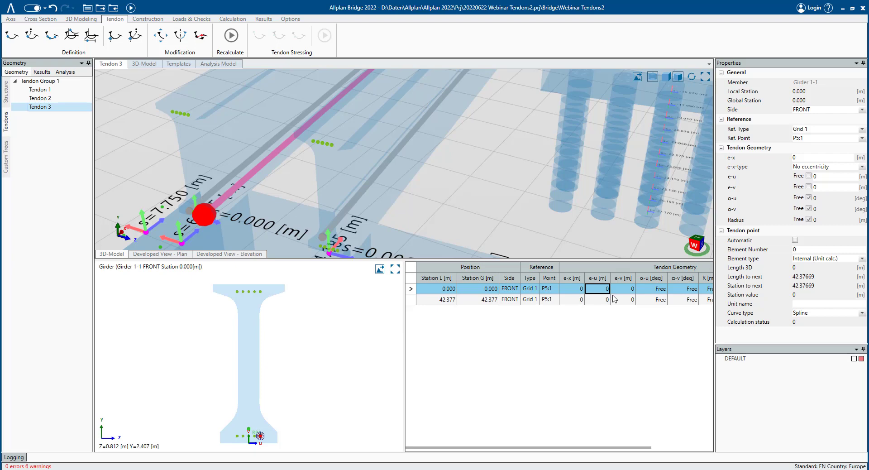
text(-0.05)
click(620, 289)
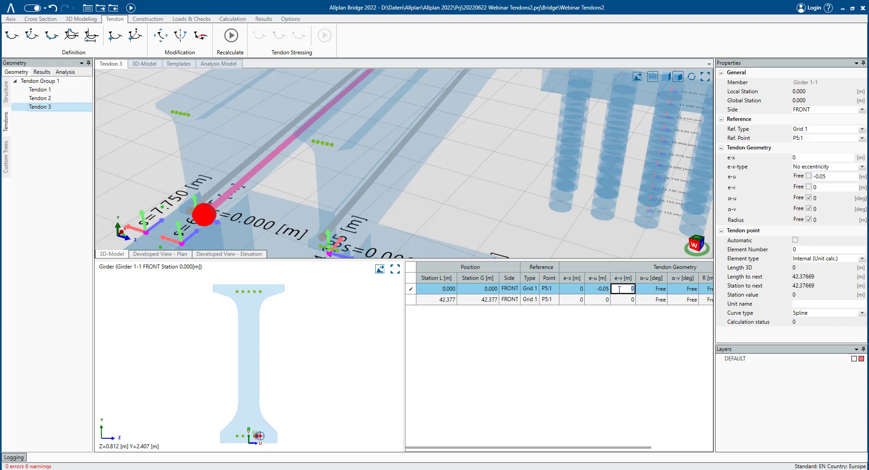
key(Return)
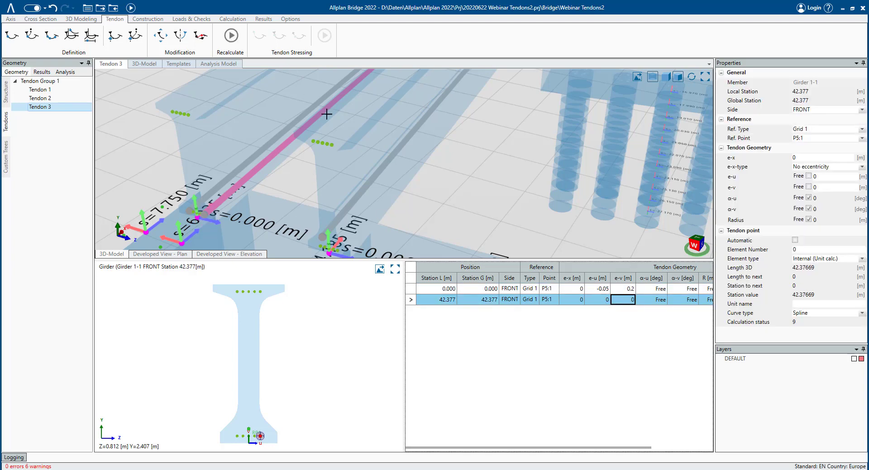
mouse_move(345, 165)
middle_down()
mouse_move(269, 149)
mouse_move(263, 120)
middle_up()
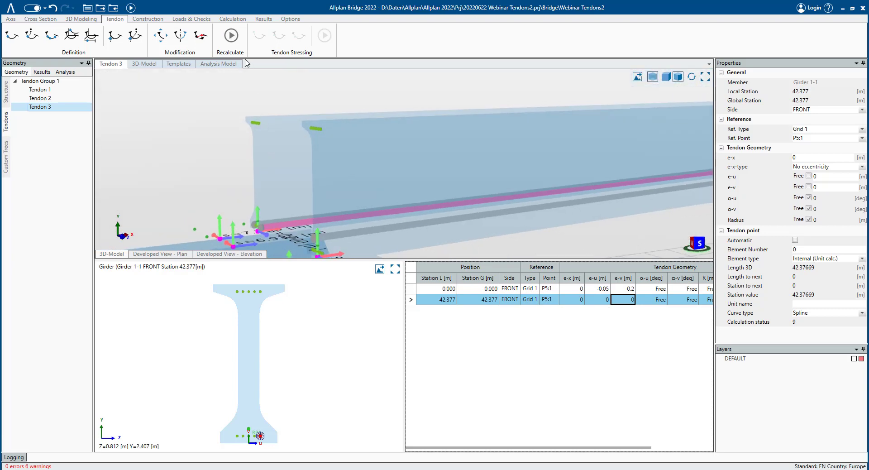
click(230, 35)
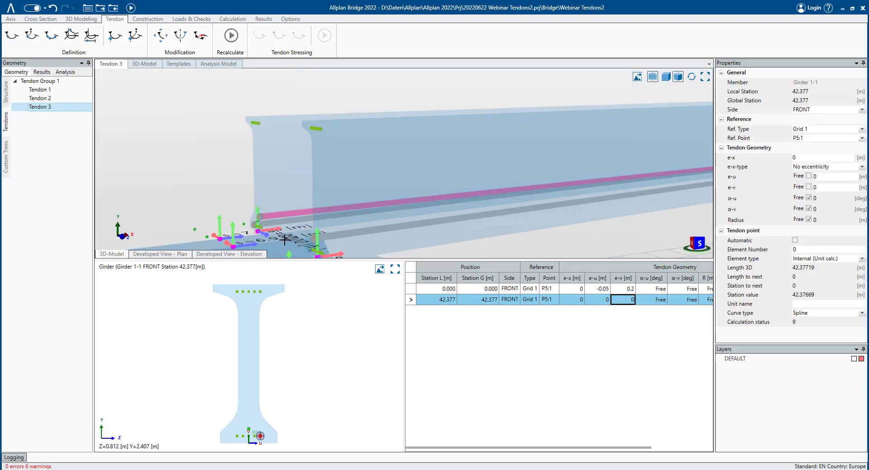
- Add a new tendon, Tendon 4, to Tendon Group 1
middle_drag(286, 239, 427, 234)
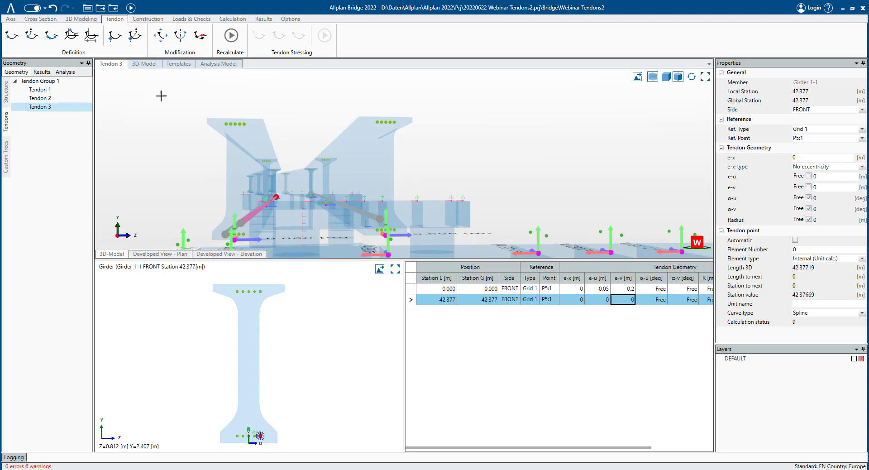
click(56, 81)
right_click(54, 81)
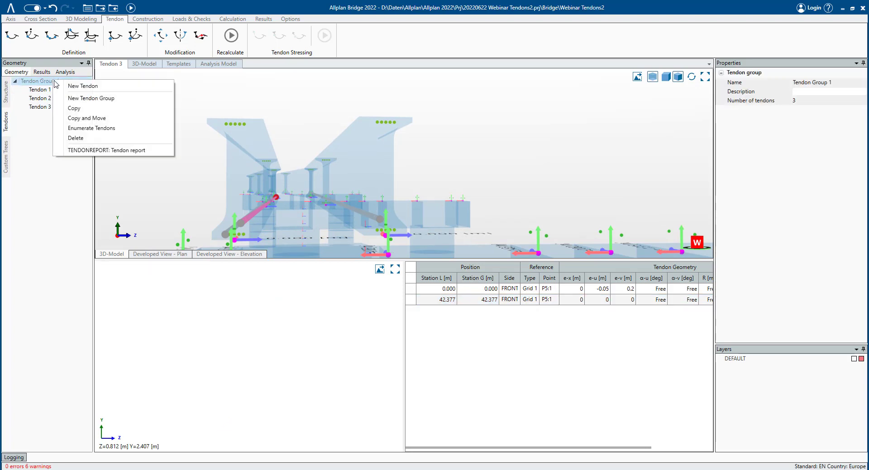
click(84, 89)
key(Return)
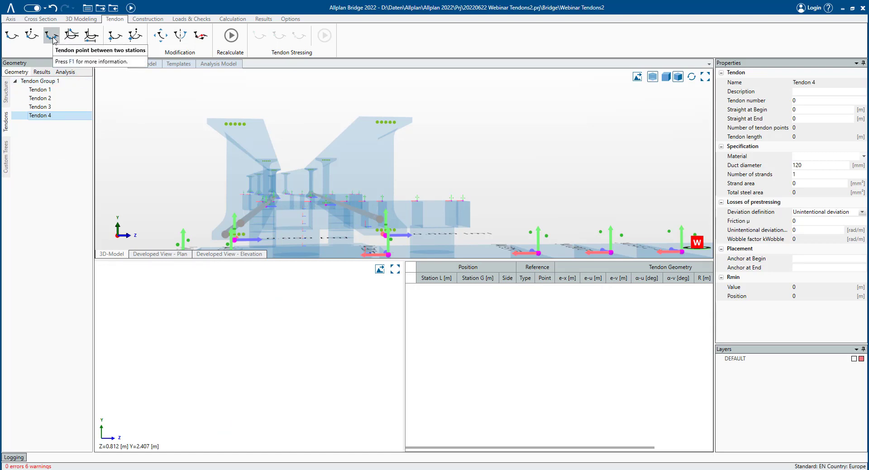
- Place tendon points between two stations, 0 and 42.619 on girder 1-2, referenced to grid point P5:1
click(52, 35)
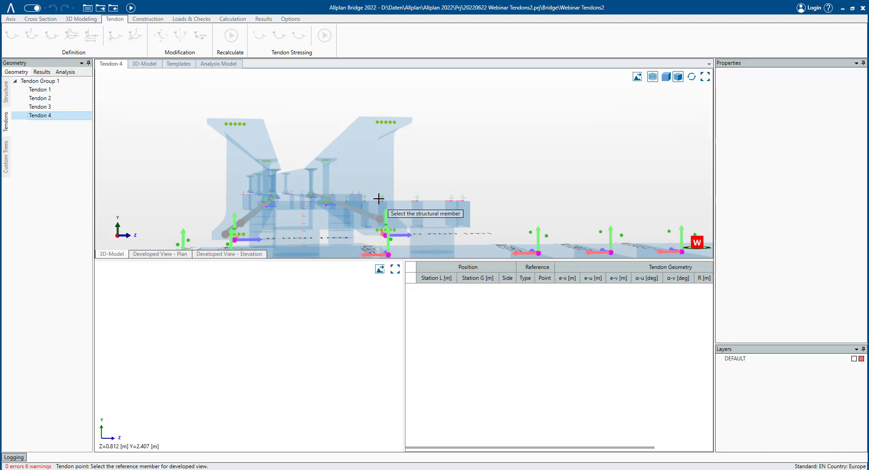
middle_drag(446, 158, 356, 178)
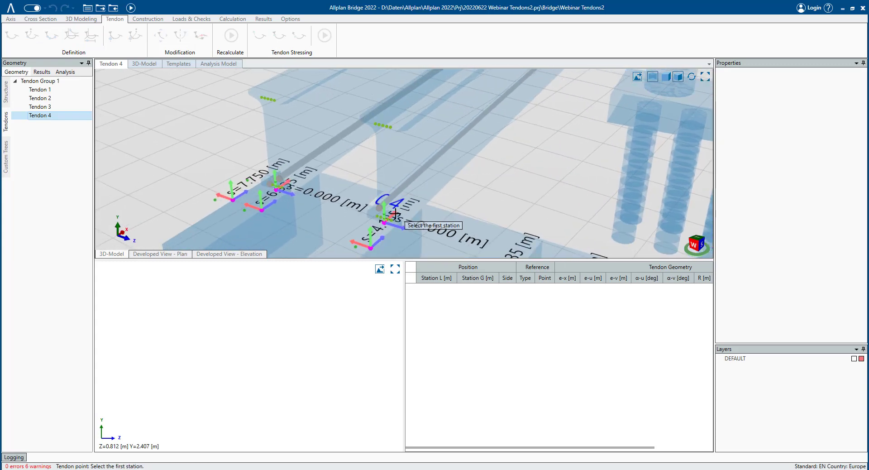
click(395, 222)
scroll(472, 203, down, 3)
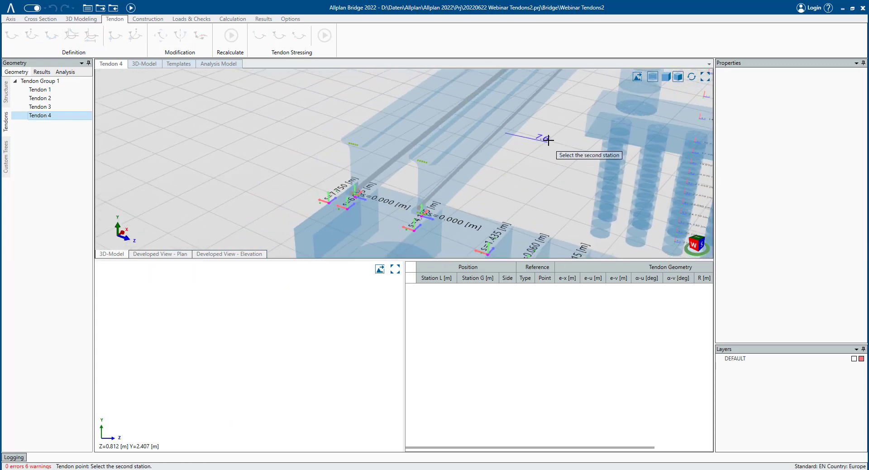
middle_drag(548, 139, 373, 216)
scroll(390, 208, down, 2)
middle_drag(511, 107, 331, 219)
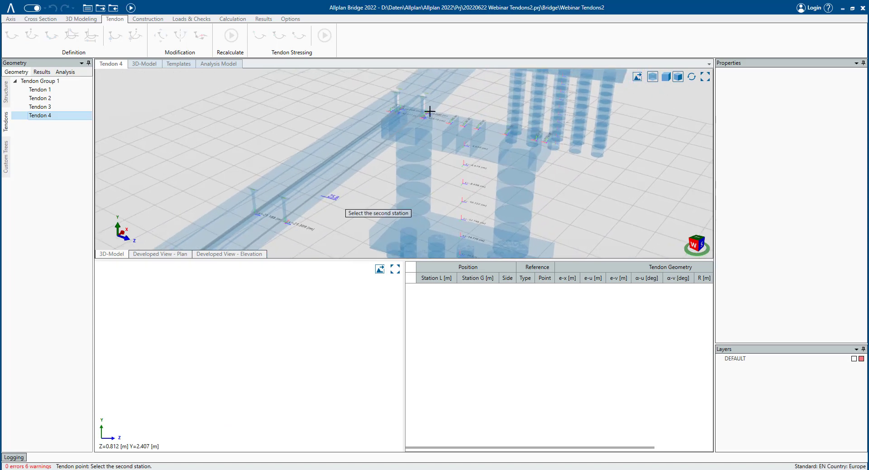
click(430, 116)
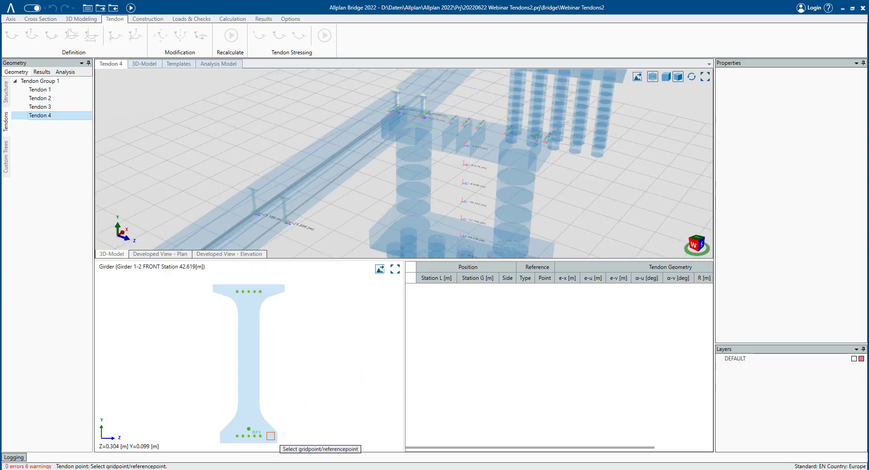
click(261, 436)
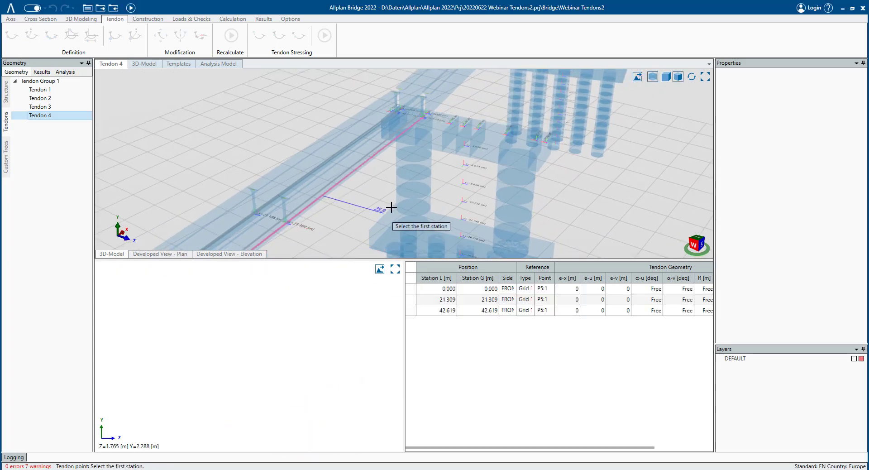
scroll(395, 228, down, 2)
middle_drag(404, 221, 468, 133)
middle_drag(362, 165, 422, 236)
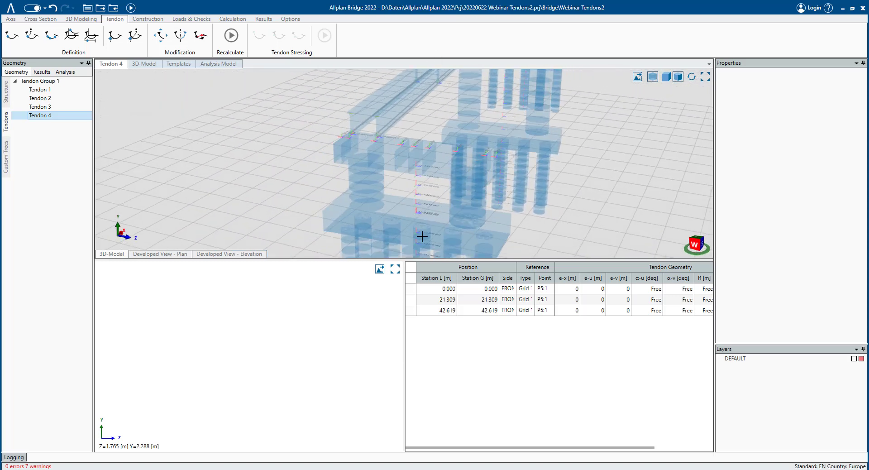
- Review Tendon 4's tendon points in the 3D view and recalculate the tendon
click(487, 291)
middle_drag(382, 134, 339, 222)
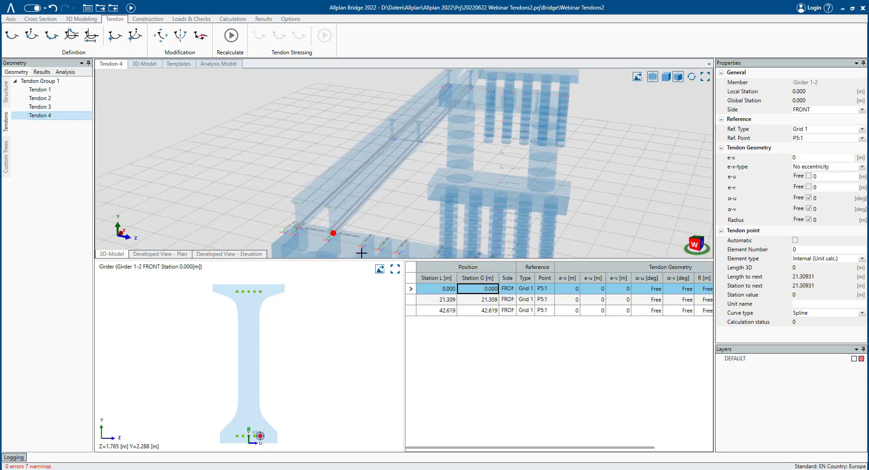
click(488, 299)
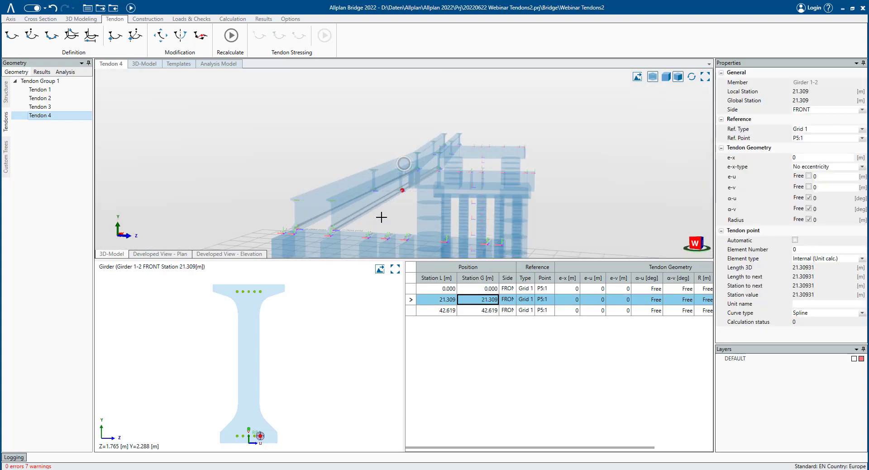
click(231, 35)
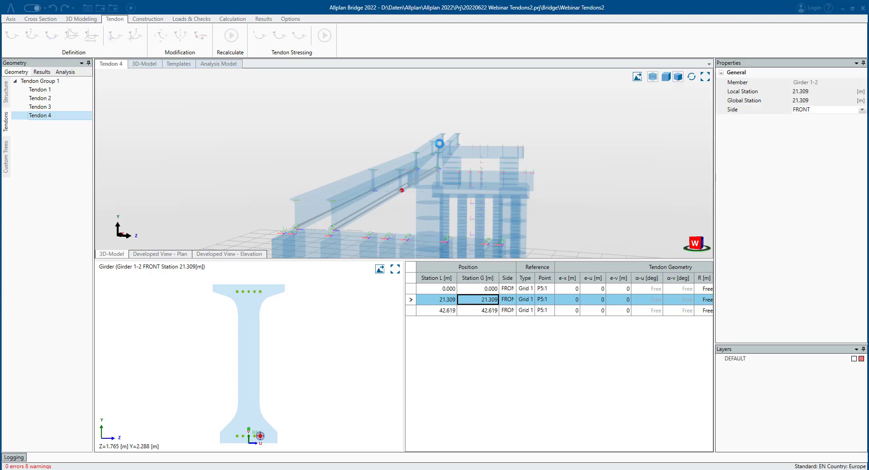
- Delete Tendon 4's middle tendon point at station 21.309
click(479, 289)
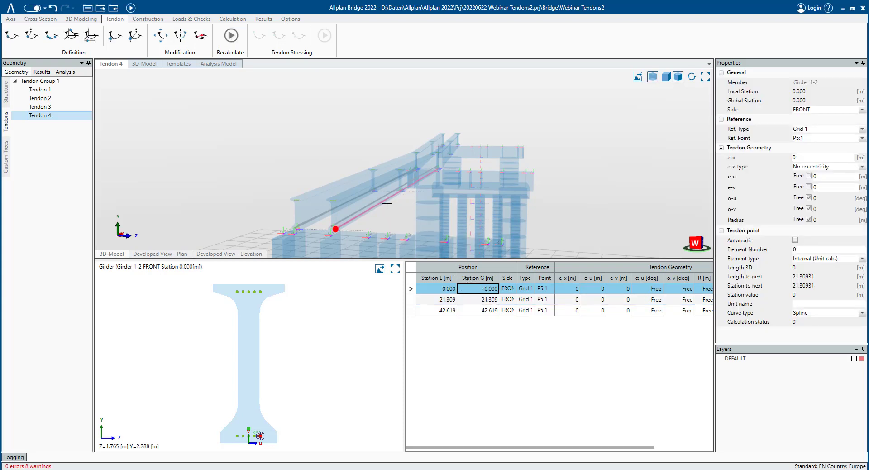
scroll(368, 199, up, 3)
mouse_move(411, 233)
middle_down()
mouse_move(407, 217)
mouse_move(385, 235)
mouse_move(402, 227)
middle_up()
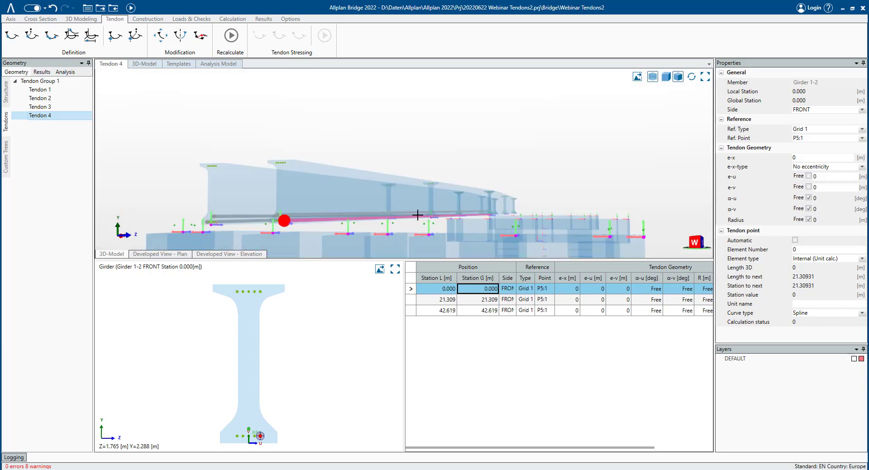
scroll(416, 215, down, 2)
click(479, 310)
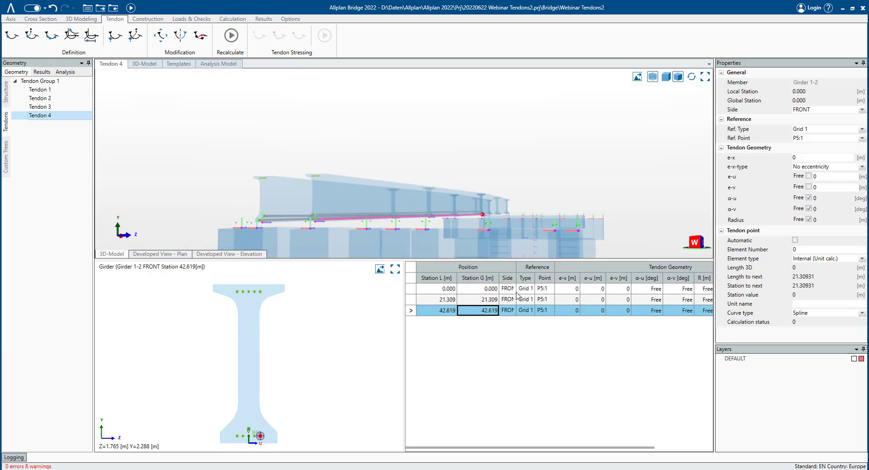
click(484, 299)
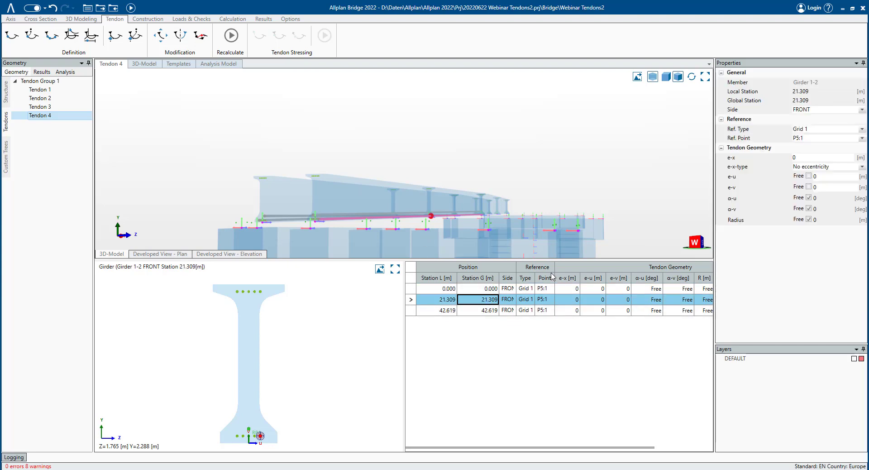
key(Delete)
click(476, 272)
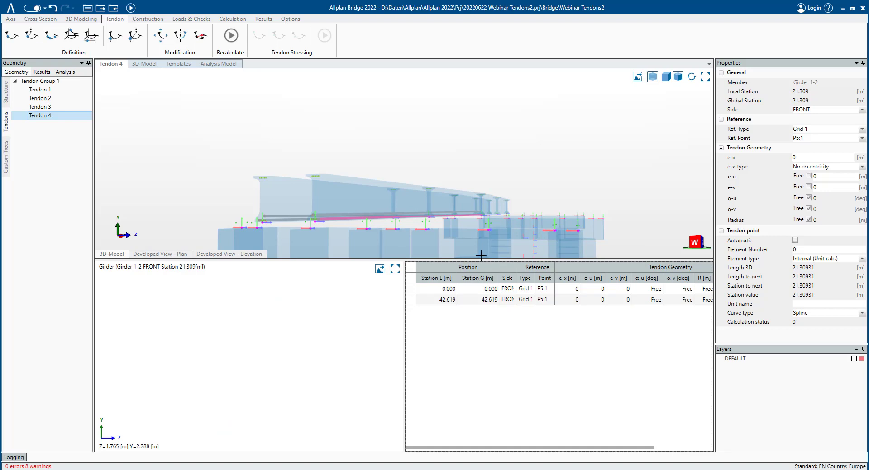
- Create a second tendon group in the tendon tree below Tendon Group 1
middle_drag(460, 216, 419, 237)
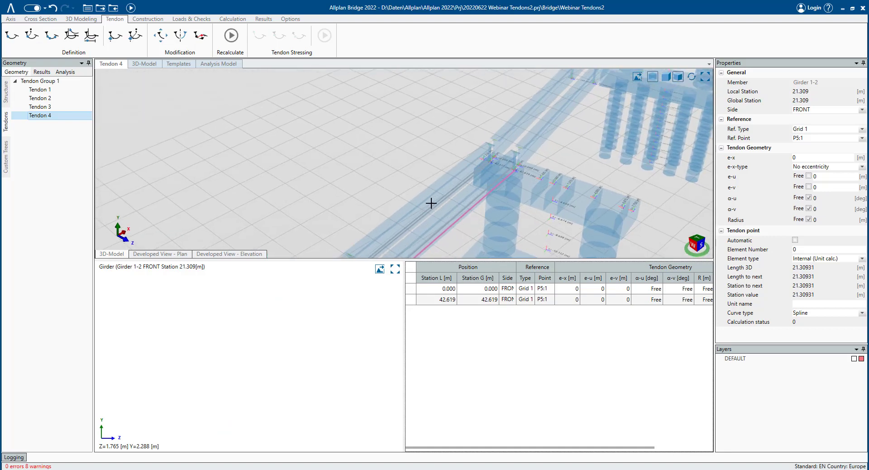
middle_drag(466, 198, 525, 161)
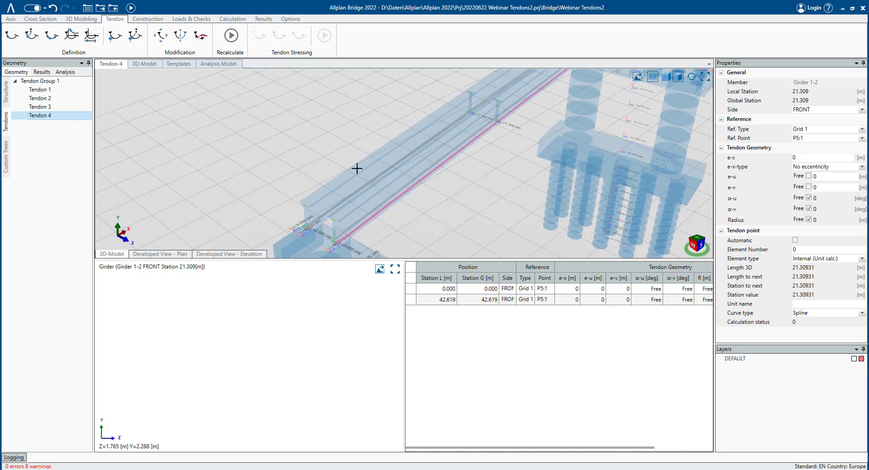
middle_drag(472, 142, 188, 165)
scroll(259, 158, up, 3)
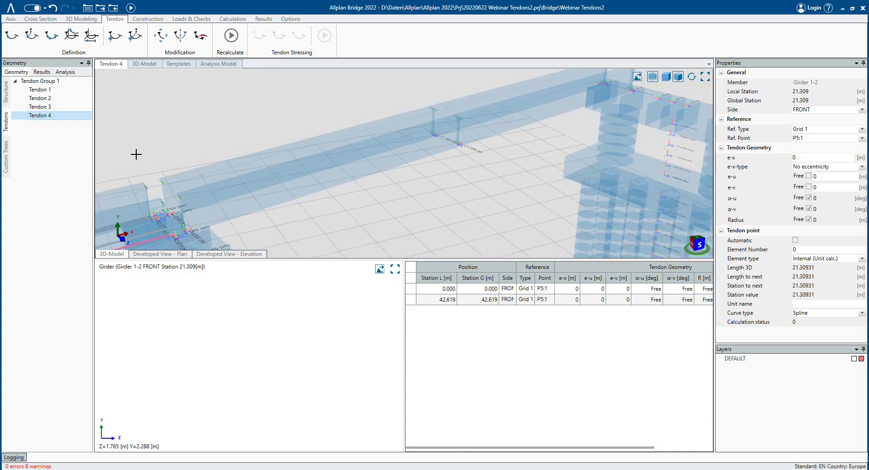
right_click(57, 149)
click(91, 158)
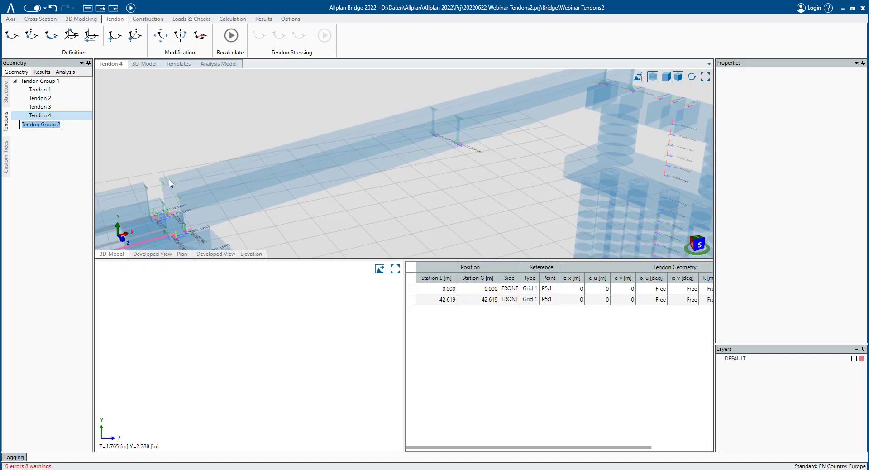
key(Return)
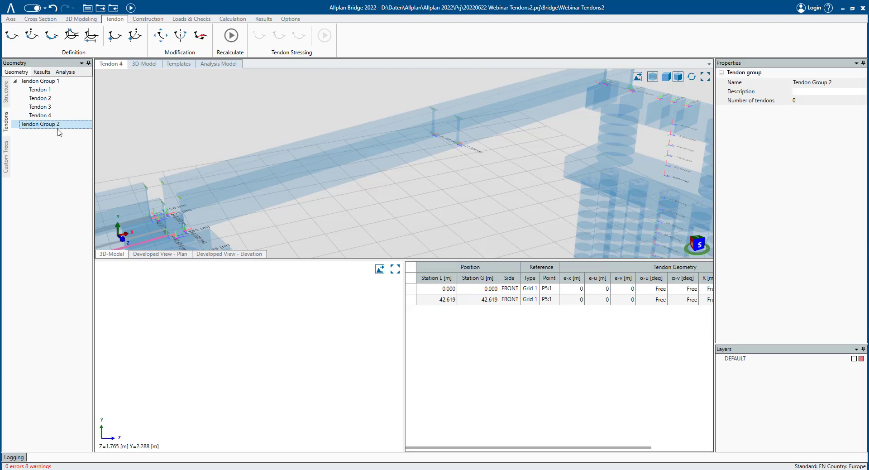
- Add a new tendon to Tendon Group 2
right_click(59, 132)
click(86, 135)
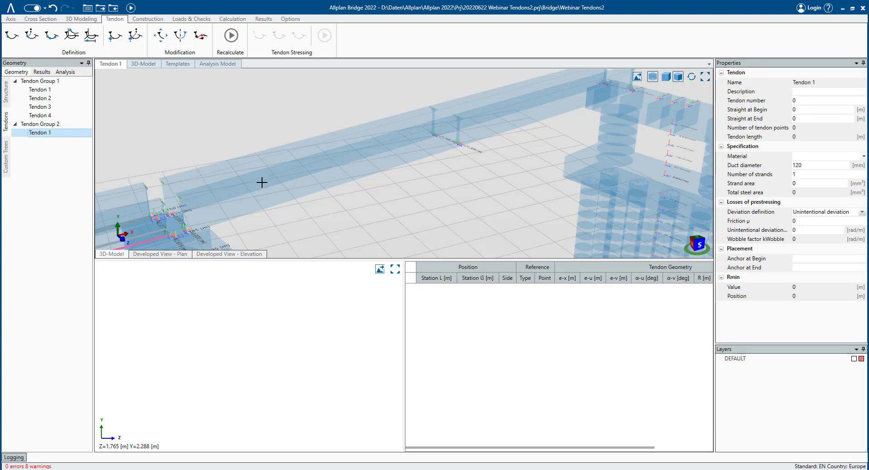
middle_drag(262, 183, 274, 187)
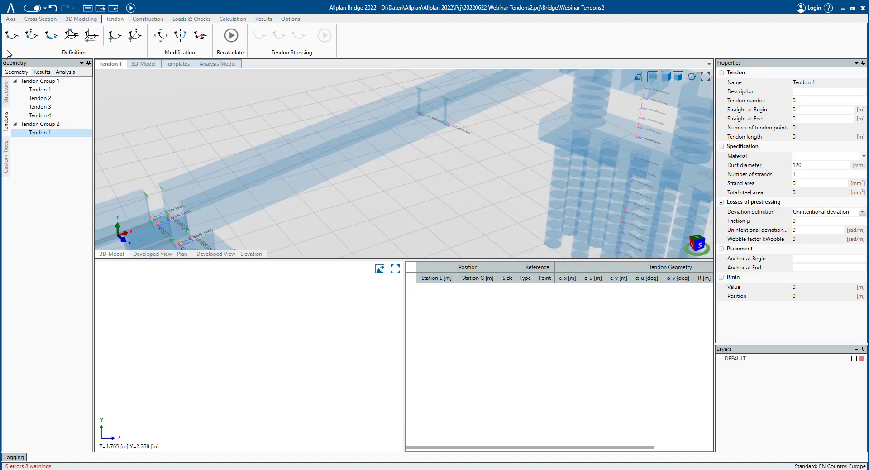
- Place the first tendon point at station 0 of girder 2-1, referenced to grid point P2:1 with e-v 0.3 m
click(32, 35)
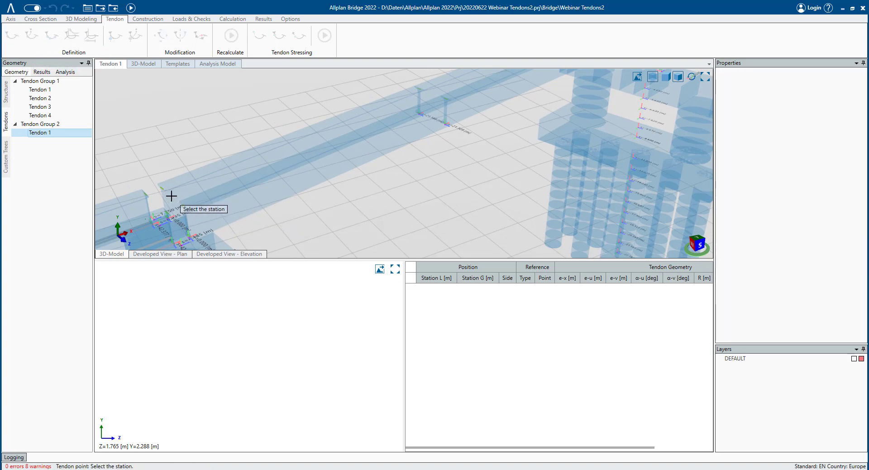
click(174, 215)
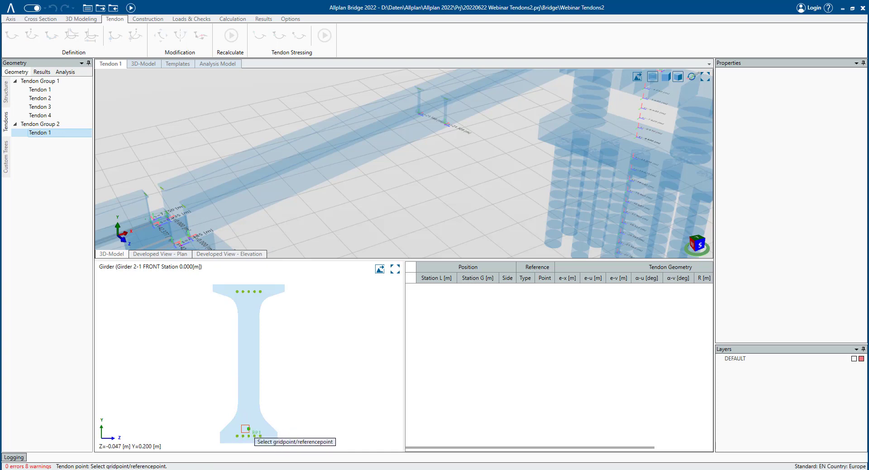
click(243, 435)
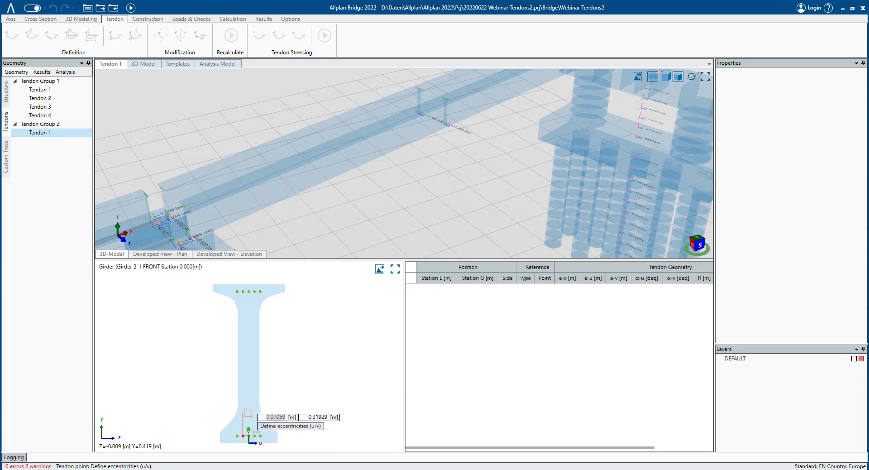
text(00)
key(Return)
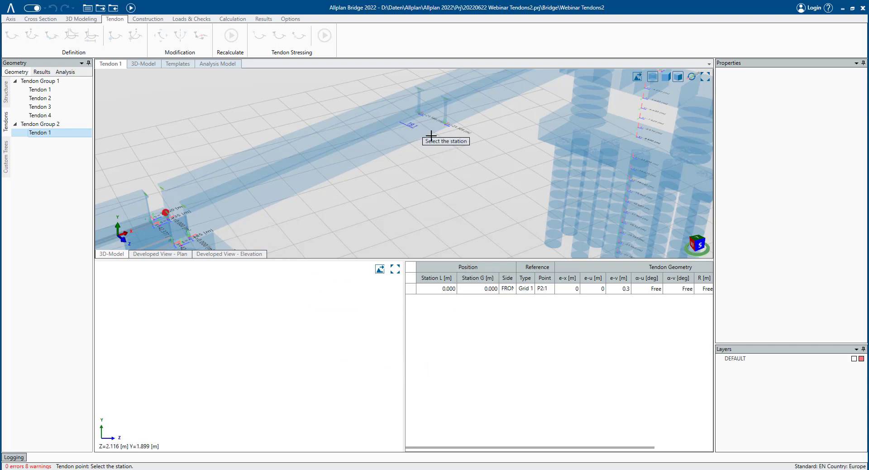
- Place a second tendon point at mid-span station 21.188, referenced to grid point P2:1 with zero eccentricities
click(447, 126)
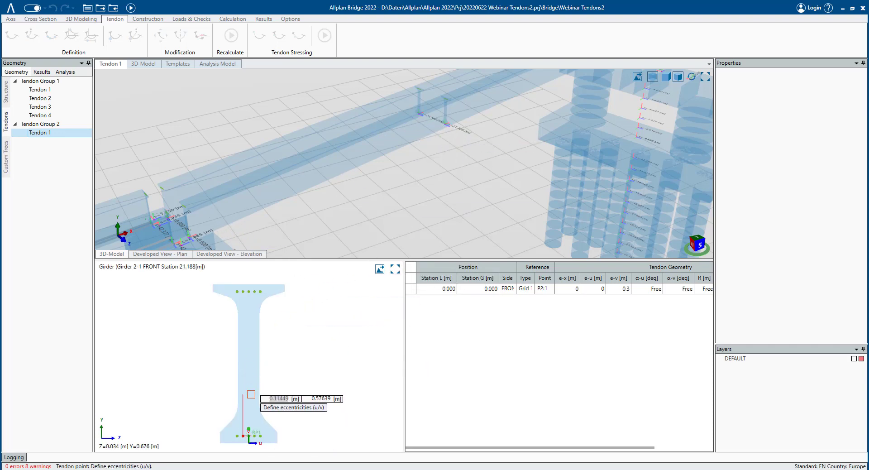
text(0)
key(Tab)
text(0)
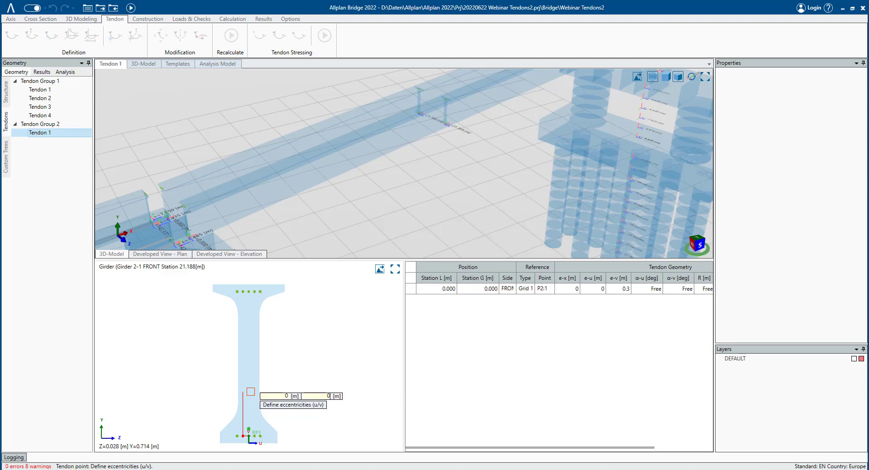
key(Return)
- Place the end tendon point at station 42.377 referenced to grid point P2:1 with e-v 1.6 m, then finish the command
scroll(498, 109, down, 3)
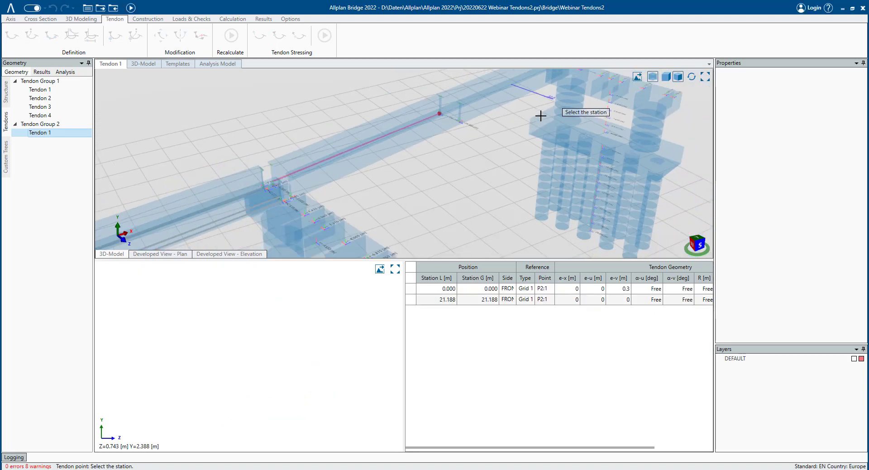
middle_drag(515, 130, 216, 215)
click(474, 195)
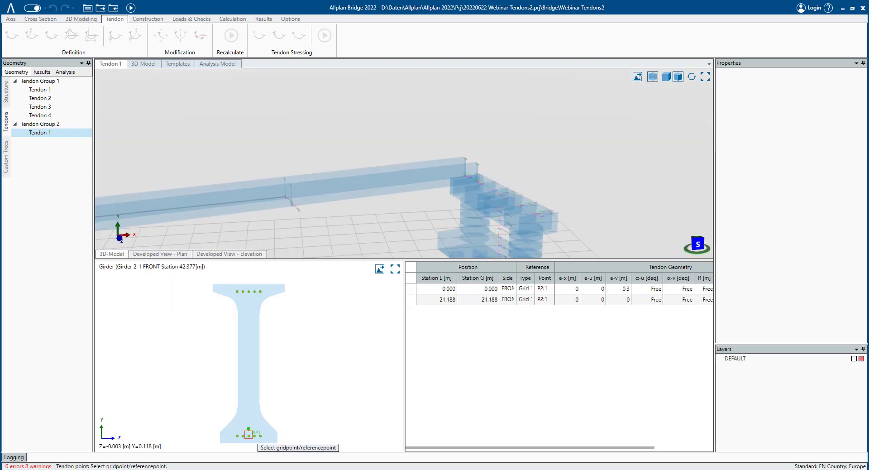
click(244, 435)
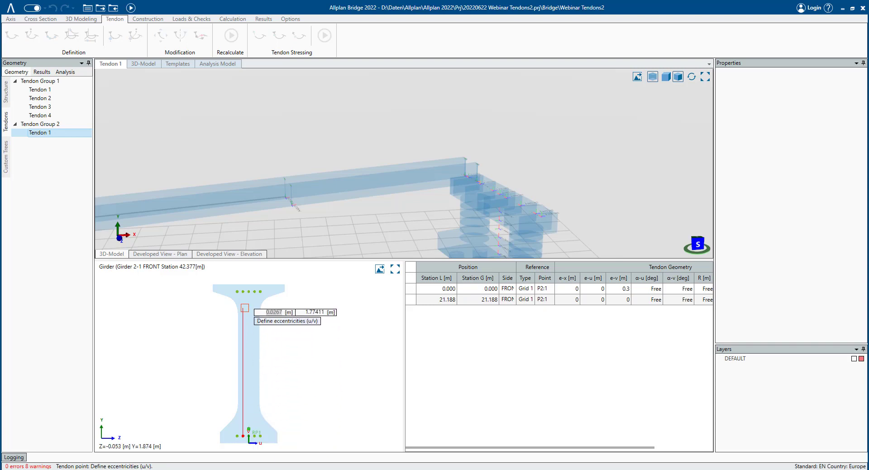
text(1.6)
key(Tab)
text(1.6)
key(Return)
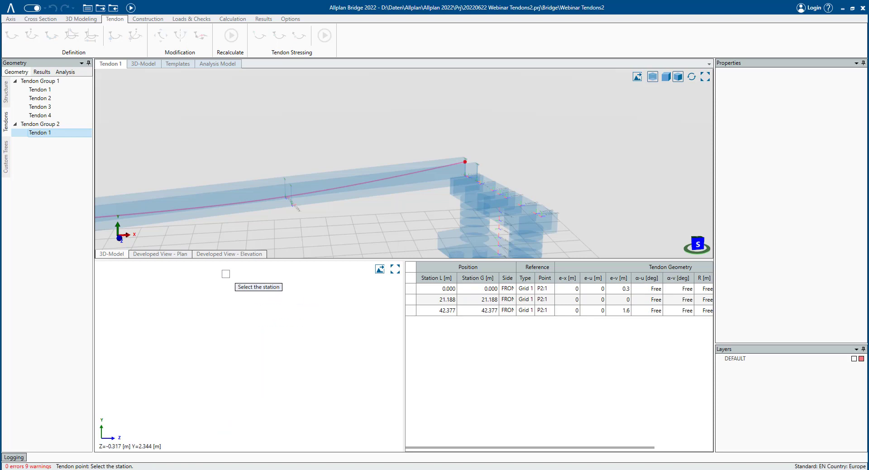
key(Escape)
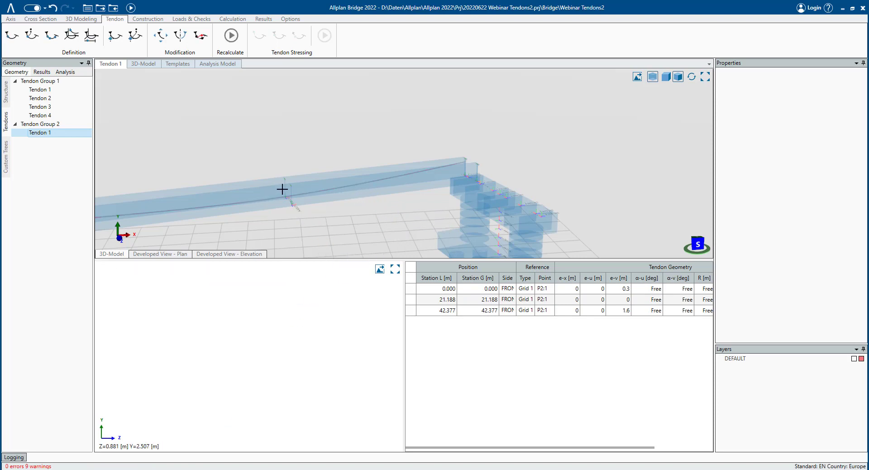
- Set the first tendon point's e-v eccentricity to 1.6 m
middle_drag(282, 189, 474, 168)
shift+middle_drag(402, 204, 378, 199)
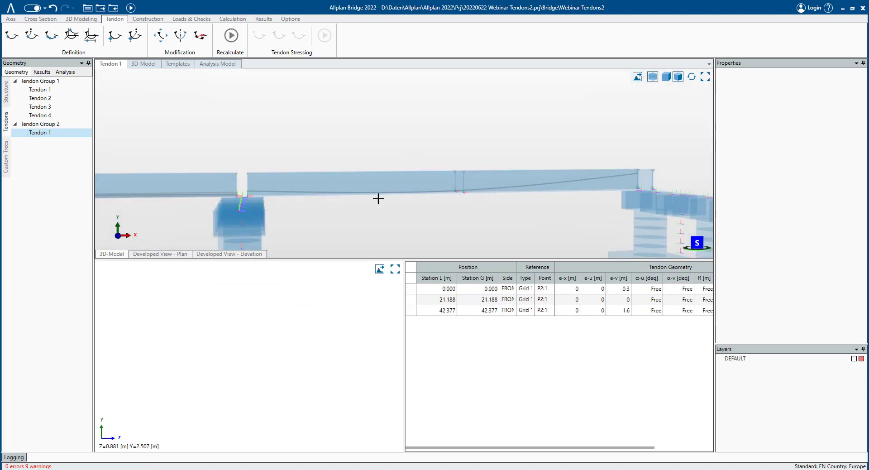
click(445, 291)
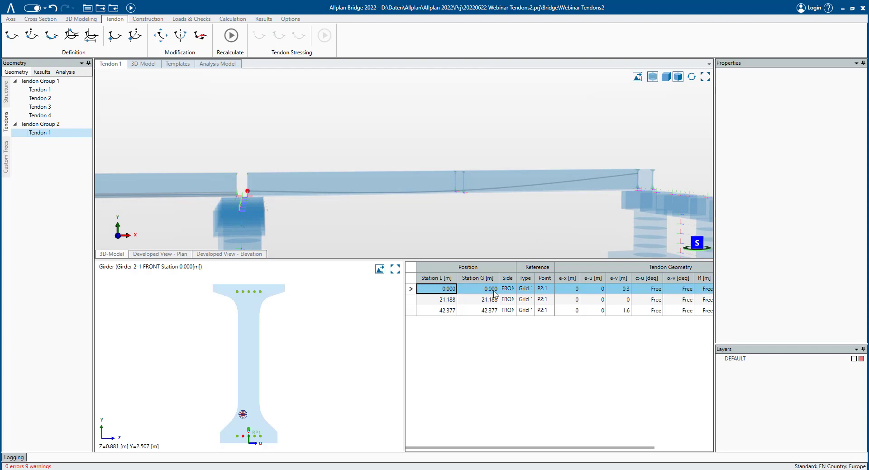
click(624, 289)
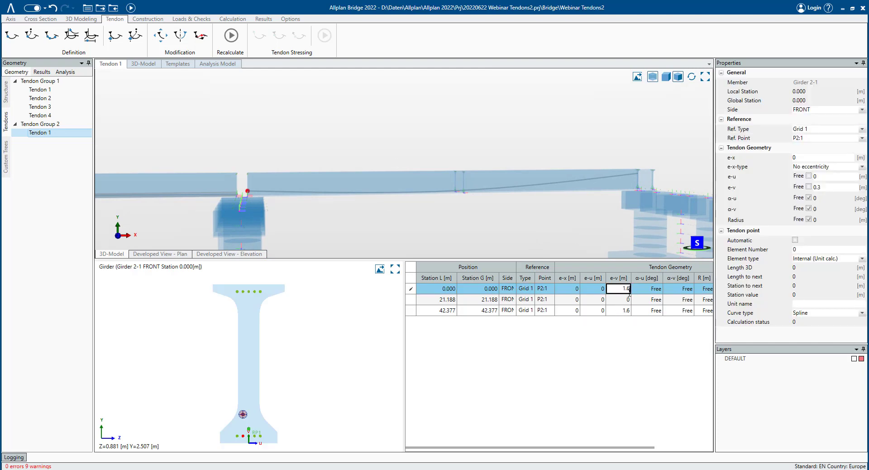
text(1.6)
key(Return)
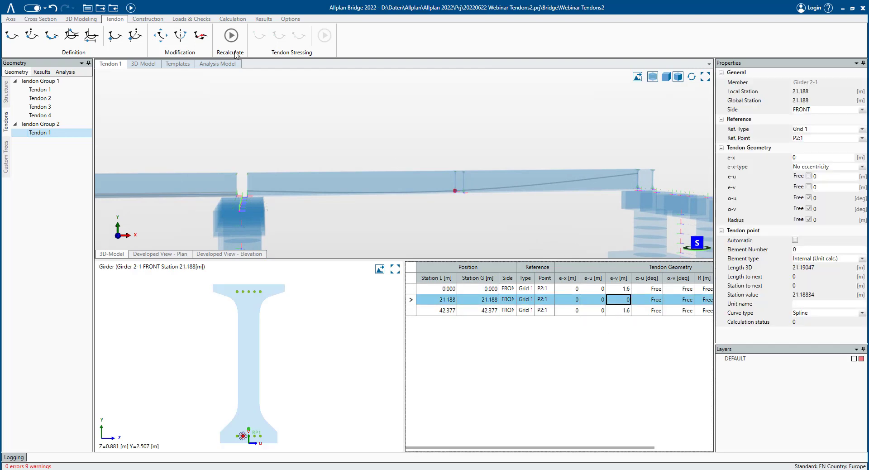
- Recalculate the new tendon
click(236, 53)
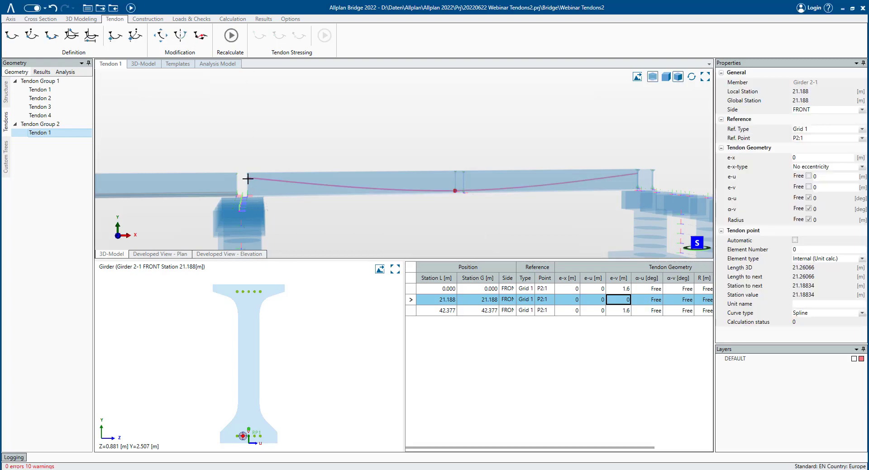
middle_drag(470, 194, 455, 198)
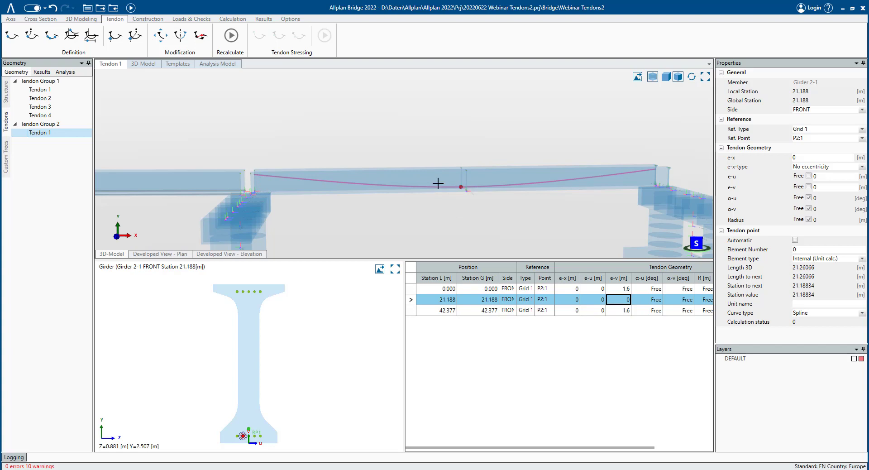
scroll(457, 191, up, 2)
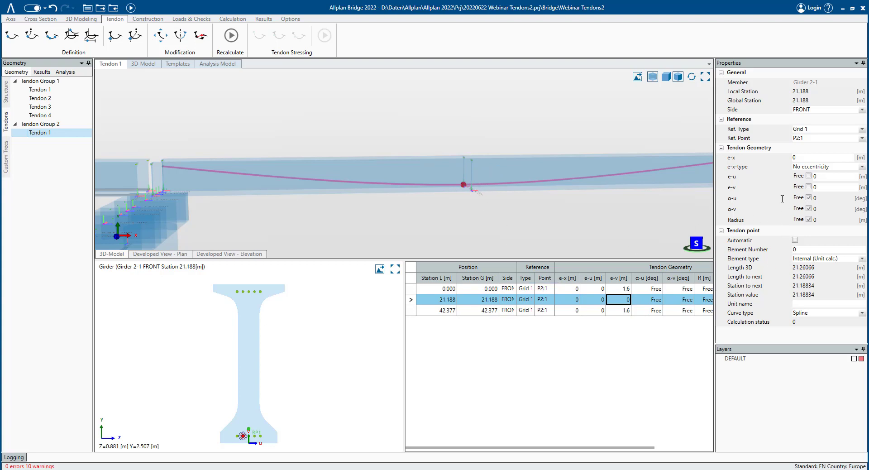
- Set the middle tendon point's curve type to Tangent and clear the Free option for its radius
click(616, 292)
click(619, 297)
click(818, 313)
click(811, 380)
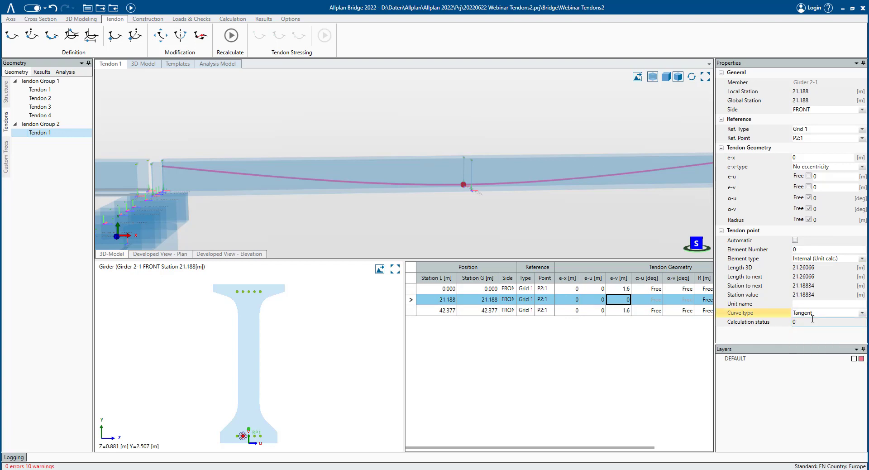
click(808, 220)
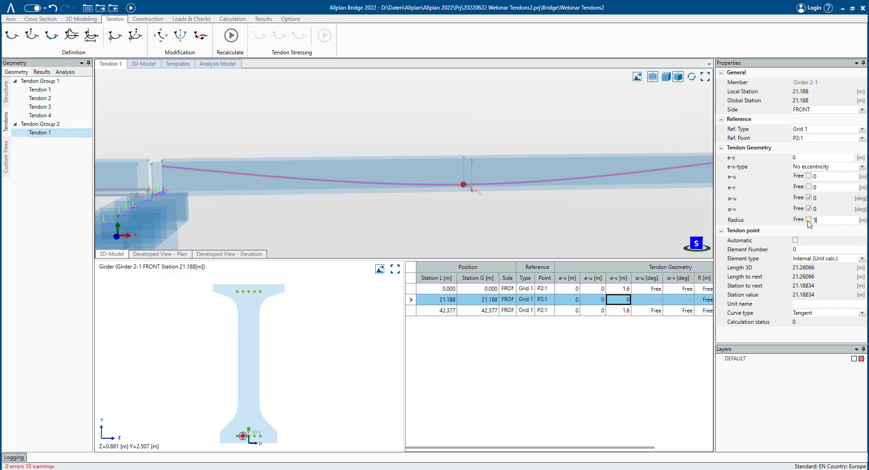
- Set the middle tendon point's radius to 5 m and recalculate the tendon
text(5)
key(Return)
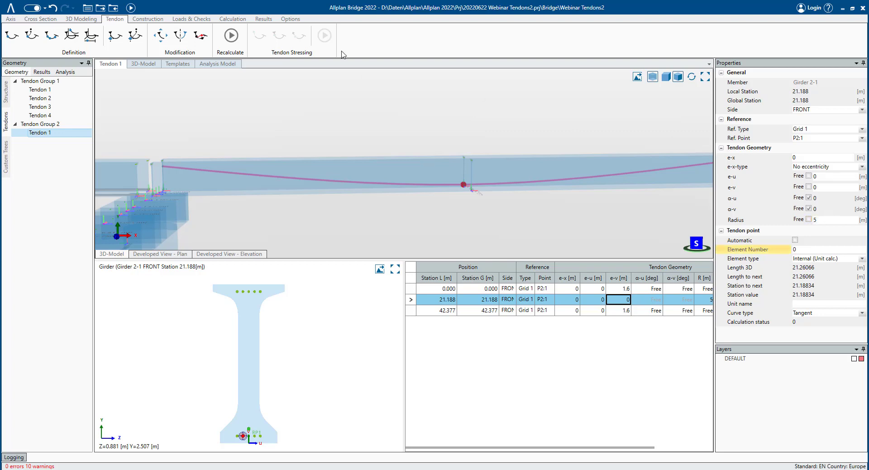
click(233, 36)
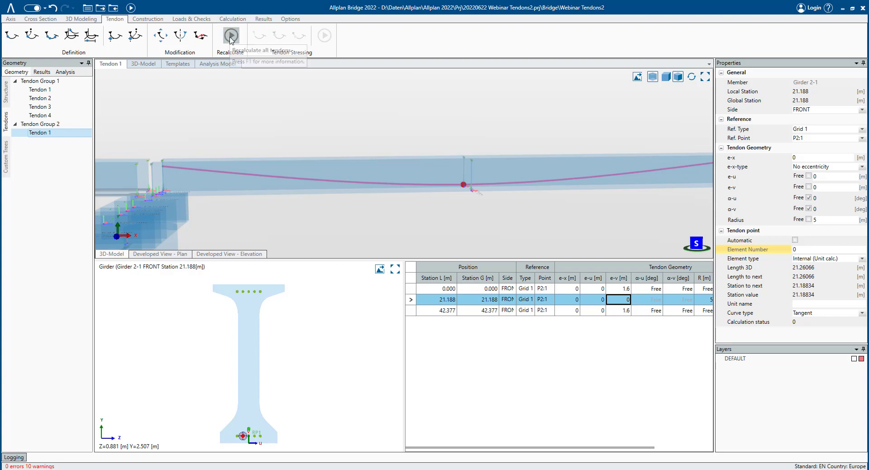
- Examine the recalculated tendon's curve around the middle tendon point in the 3D view
middle_drag(460, 192, 435, 198)
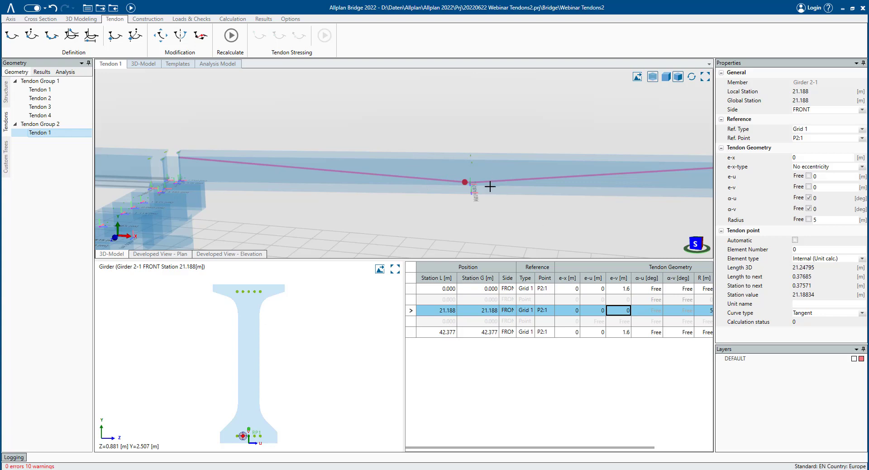
scroll(487, 186, down, 5)
middle_drag(428, 177, 436, 175)
middle_drag(393, 199, 388, 194)
click(388, 195)
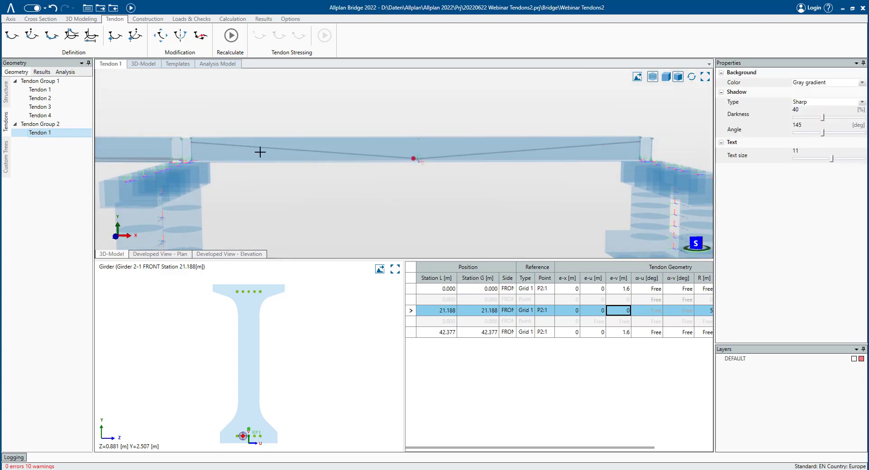
scroll(412, 156, up, 3)
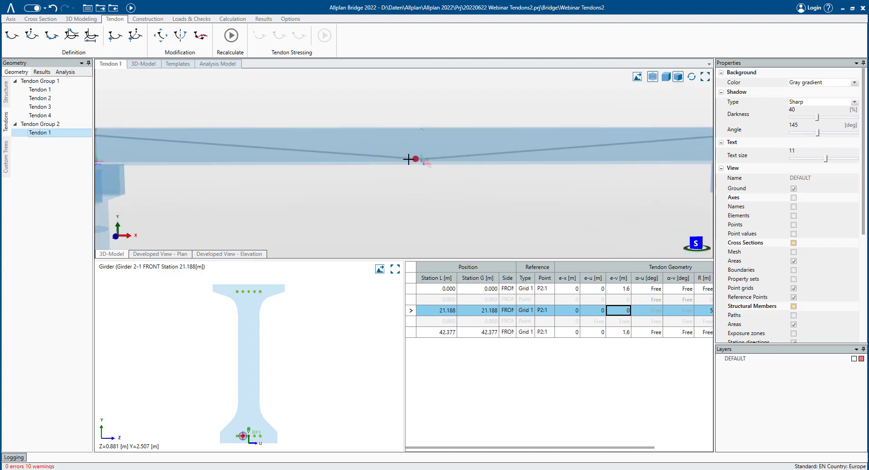
middle_drag(414, 155, 475, 166)
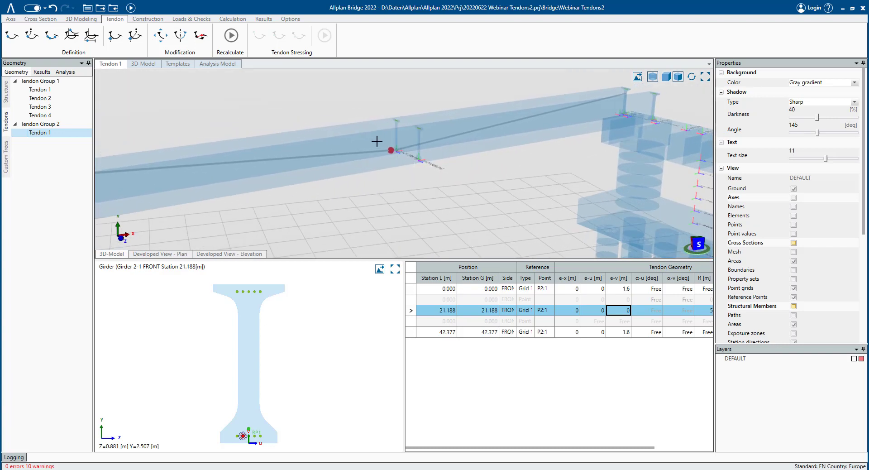
scroll(399, 153, up, 3)
scroll(360, 147, up, 2)
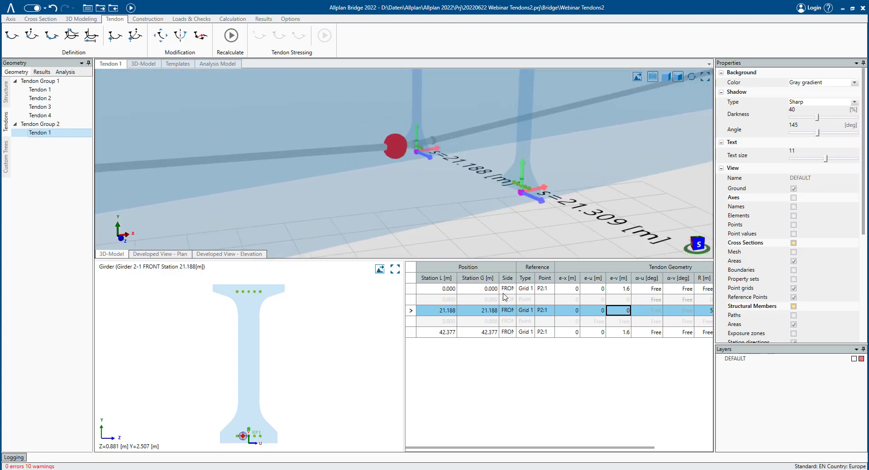
click(480, 288)
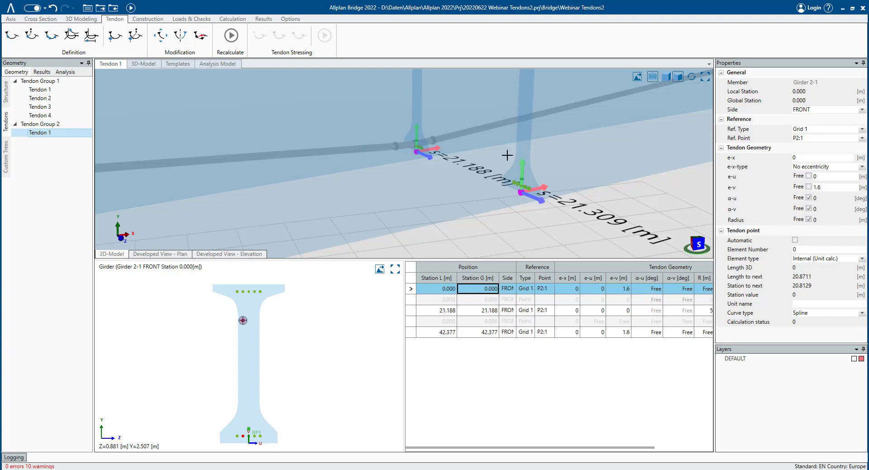
scroll(521, 218, down, 3)
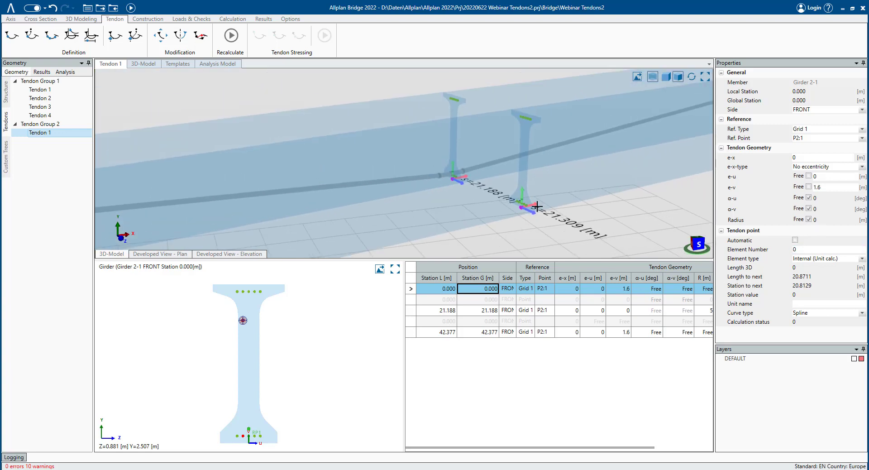
scroll(521, 208, up, 1)
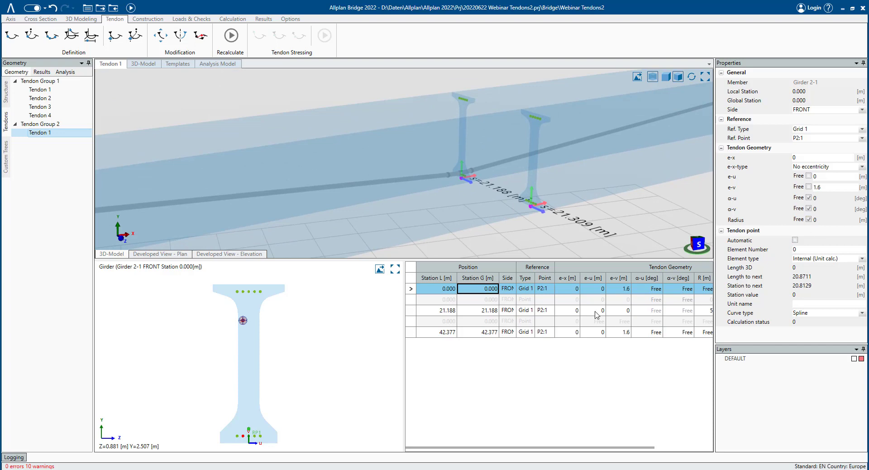
- Set the middle tendon point's radius to 50 m and recalculate the tendon
click(551, 311)
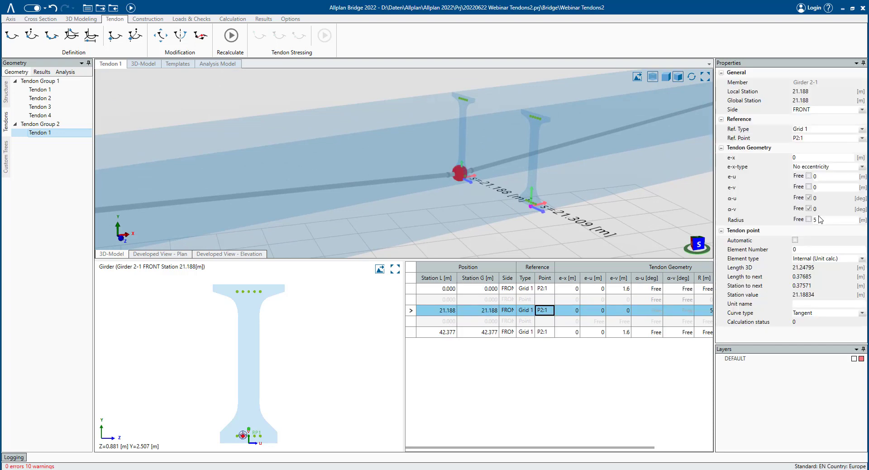
key(Tab)
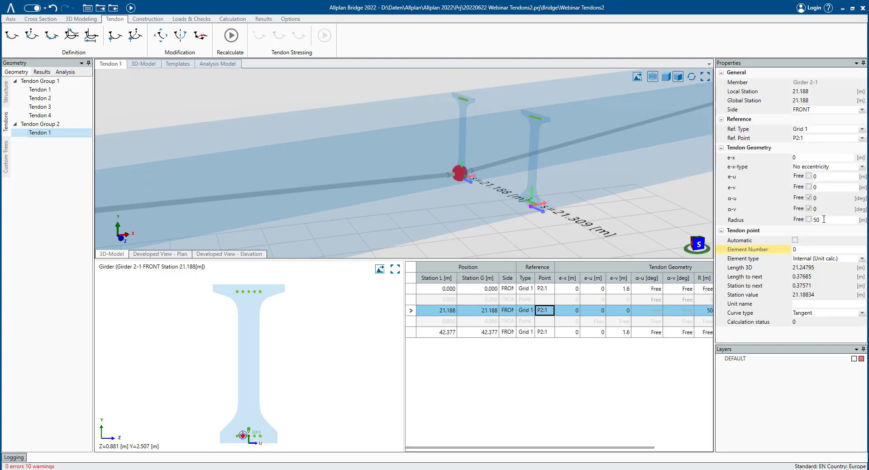
click(231, 35)
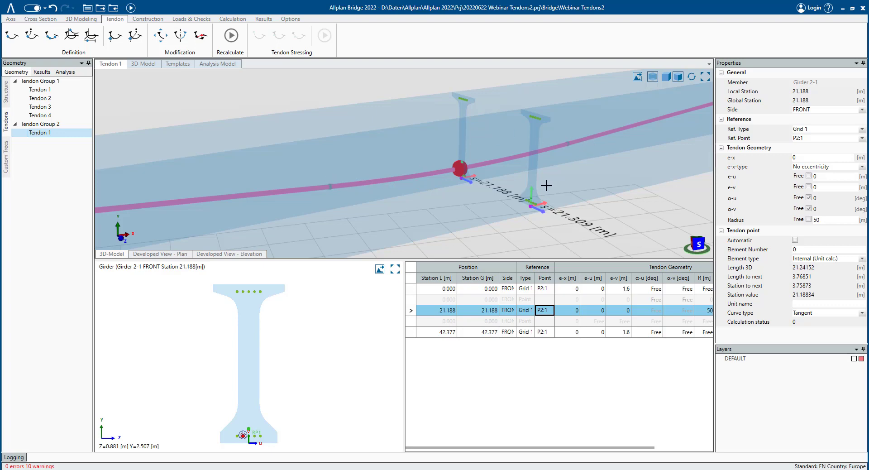
- Add a new tendon to Tendon Group 2
scroll(547, 185, down, 2)
middle_drag(531, 191, 471, 181)
scroll(520, 171, down, 4)
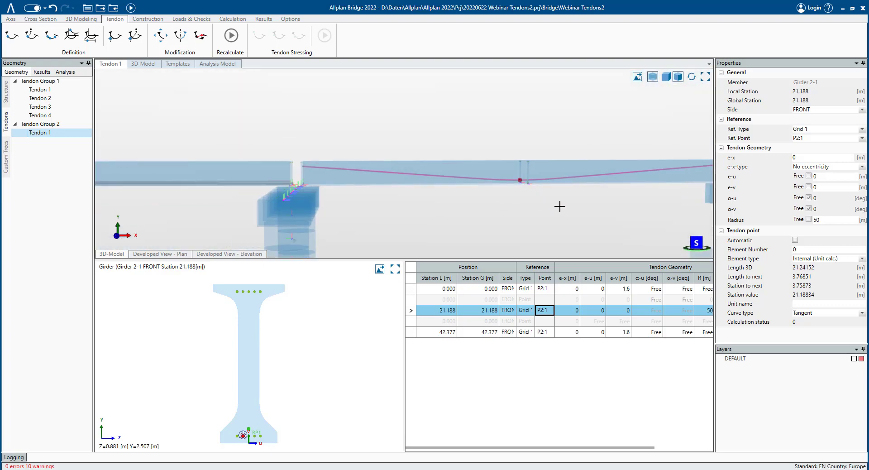
middle_drag(560, 207, 440, 185)
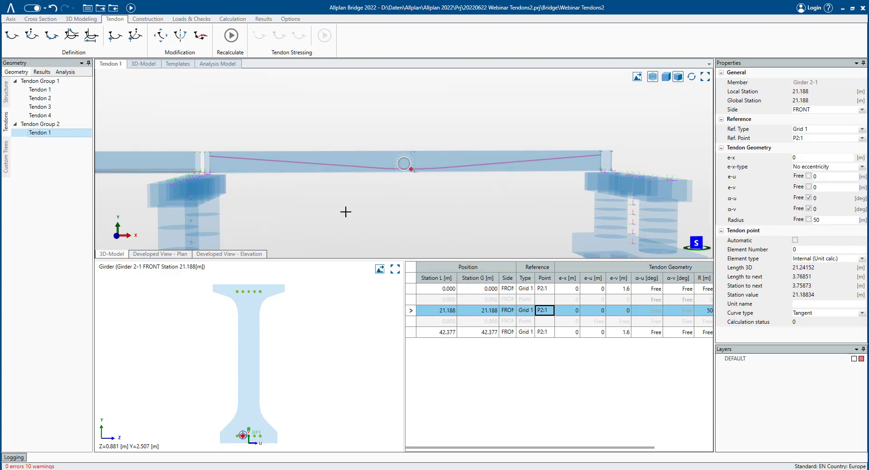
drag(330, 207, 387, 210)
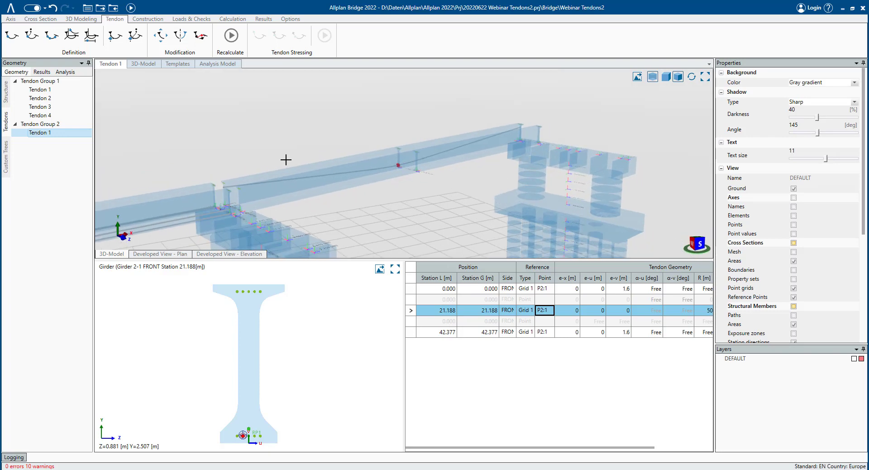
right_click(62, 129)
click(82, 130)
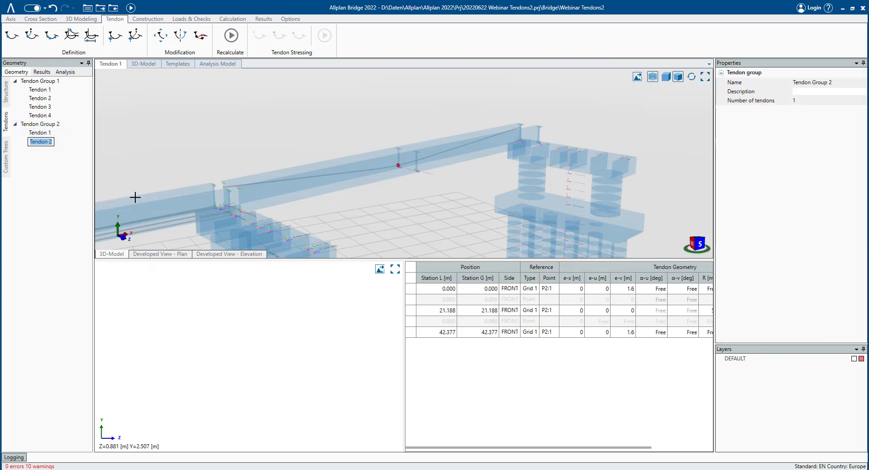
key(Return)
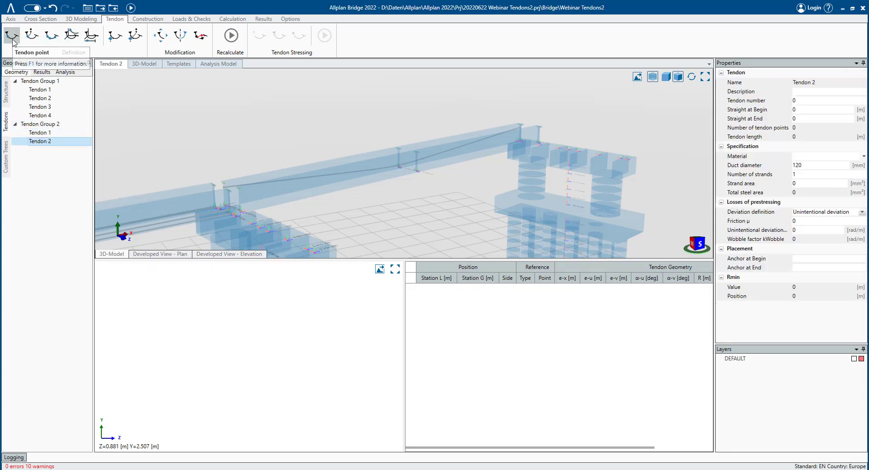
- Start the Tendon point command and place the first point at station 0 referenced to Grid 2 point P2:1
click(13, 41)
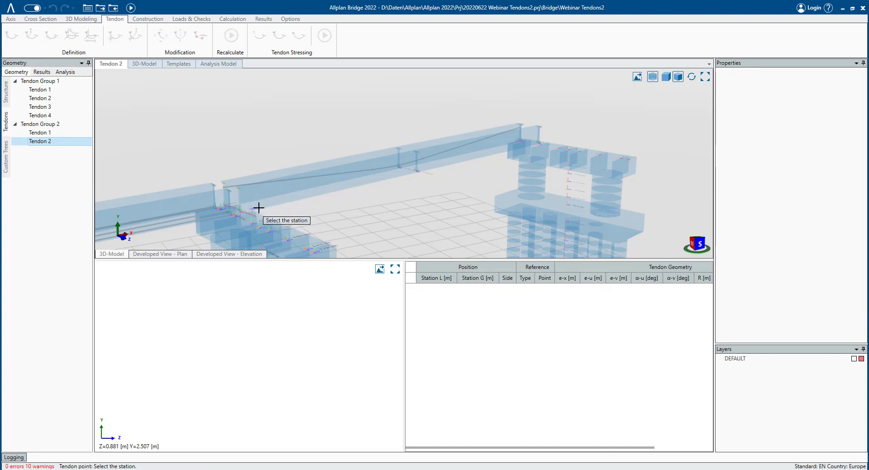
click(251, 216)
click(252, 216)
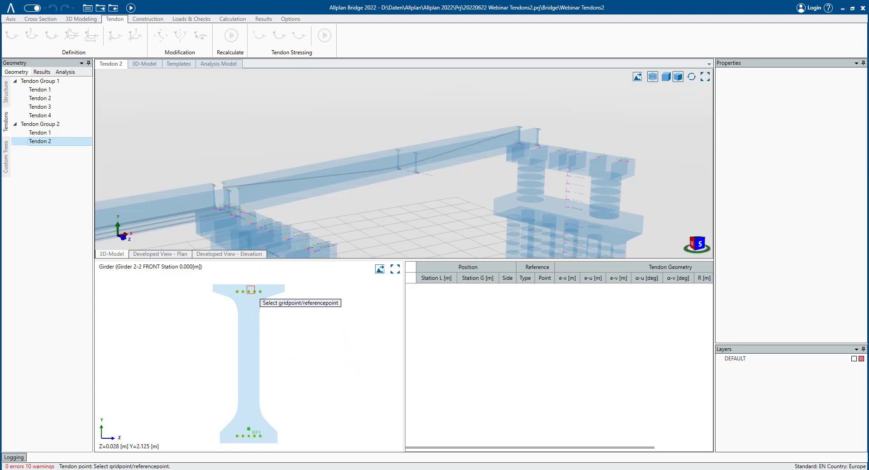
click(243, 291)
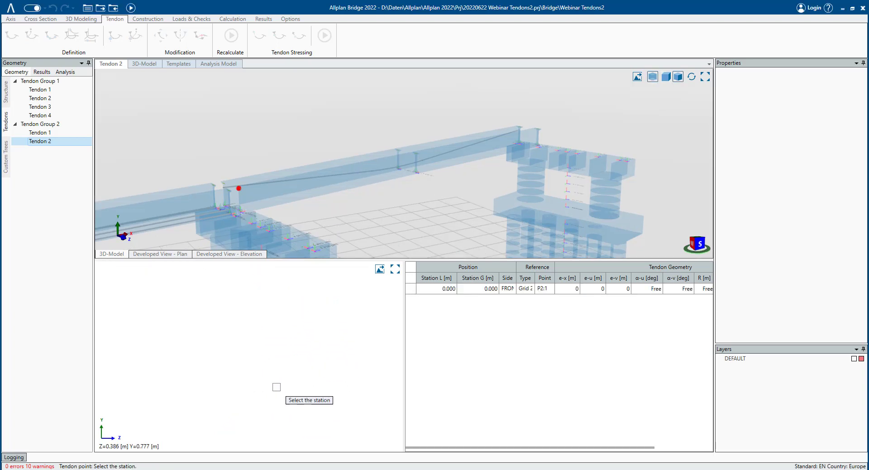
- Place the middle tendon point at station 21.309 referenced to Grid 1 point P2:1
click(438, 182)
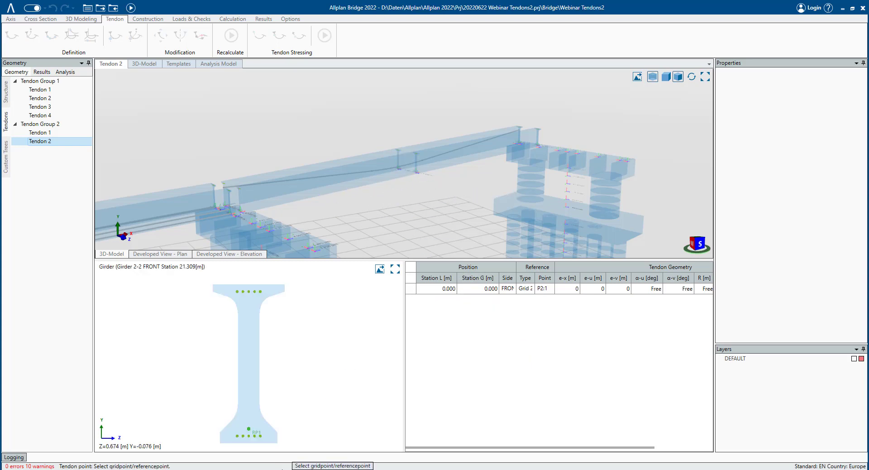
click(244, 435)
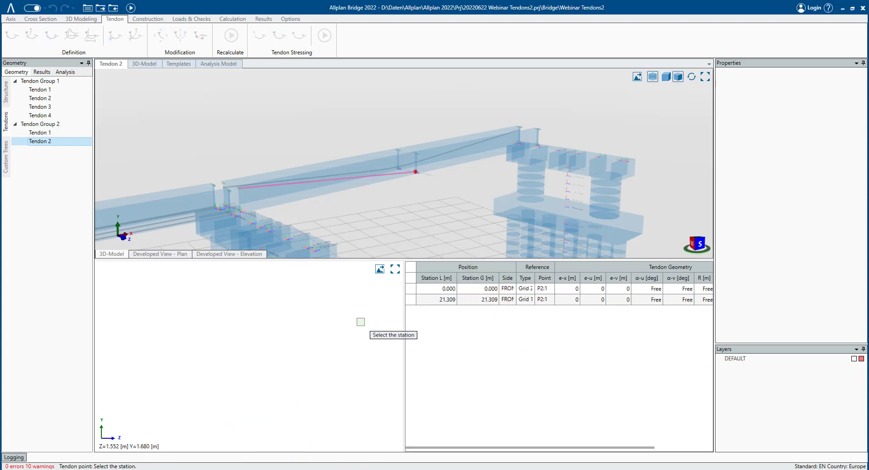
- Place the end tendon point at station 42.619 referenced to Grid 2 point P2:1, then finish the command
click(575, 153)
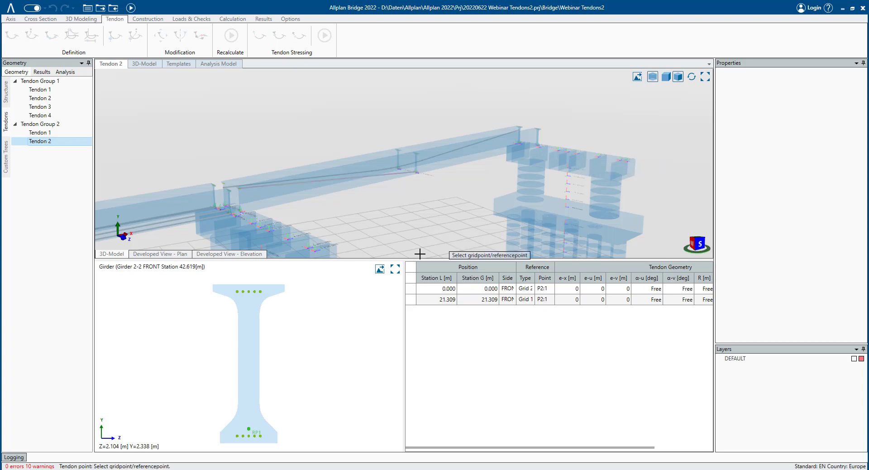
click(243, 292)
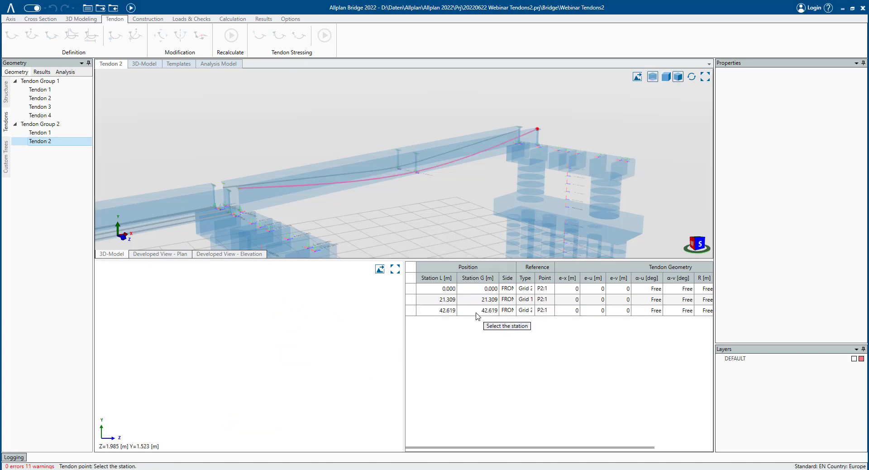
key(Escape)
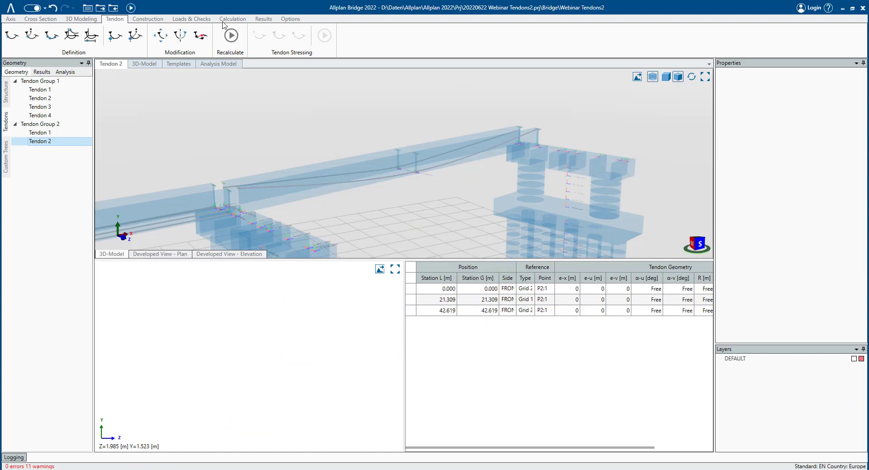
- Recalculate the new tendon
click(231, 36)
middle_drag(293, 108, 330, 156)
scroll(355, 148, up, 5)
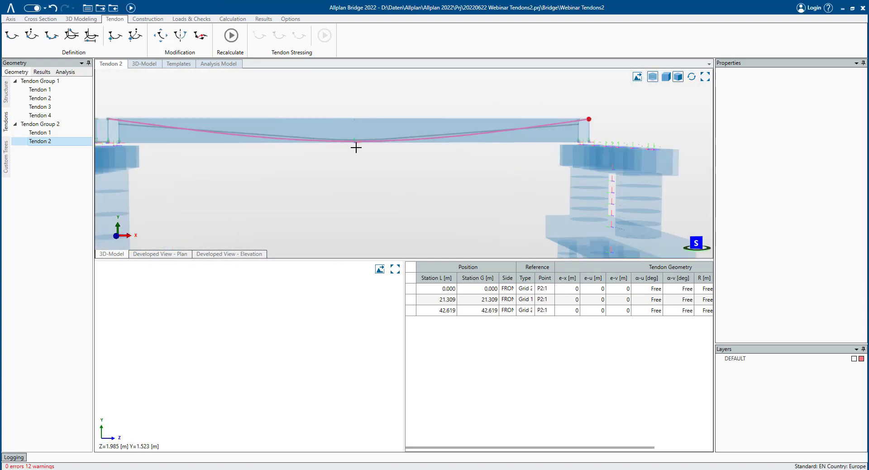
middle_drag(192, 143, 154, 145)
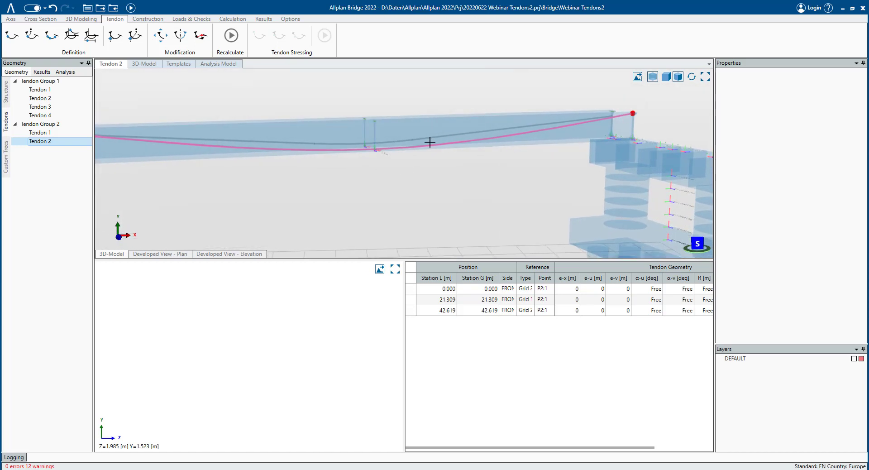
middle_drag(391, 148, 486, 163)
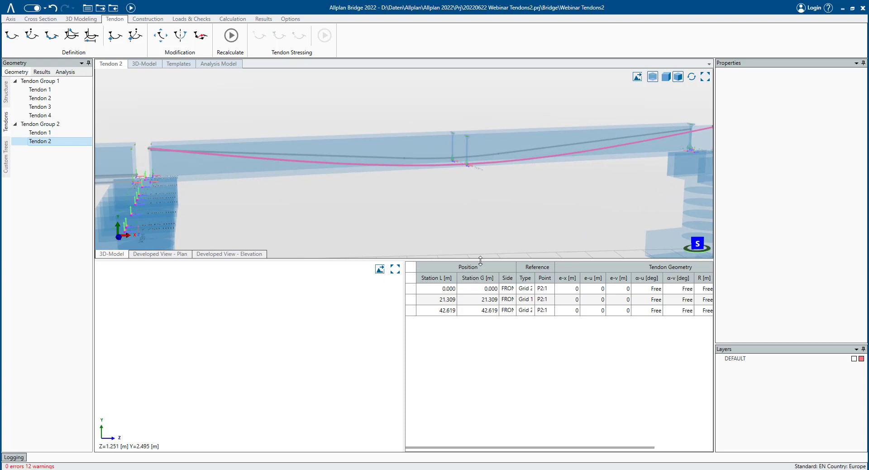
- Set the first tendon point's e-v eccentricity to 0.4 m
click(448, 292)
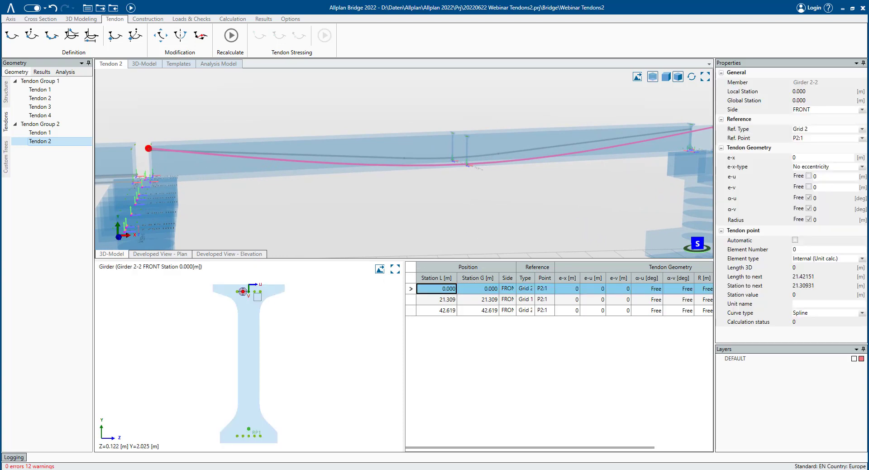
click(626, 291)
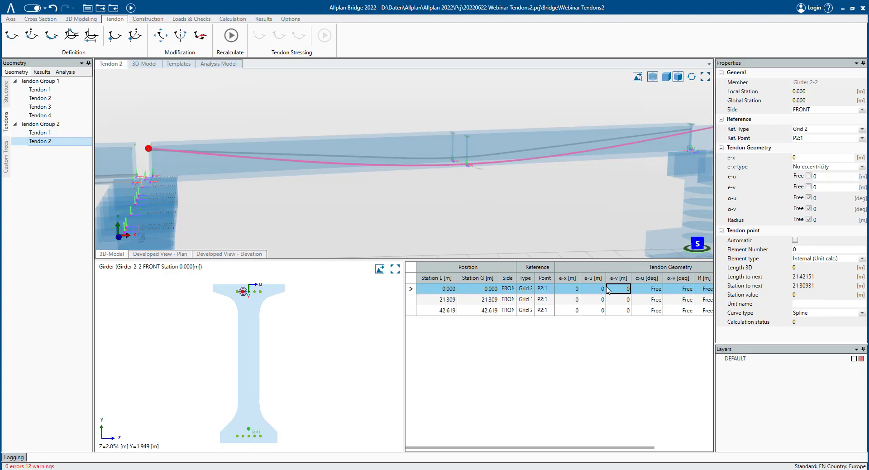
text(0.4)
key(Return)
- Set the end tendon point's e-v eccentricity to 0.4 m
key(Down)
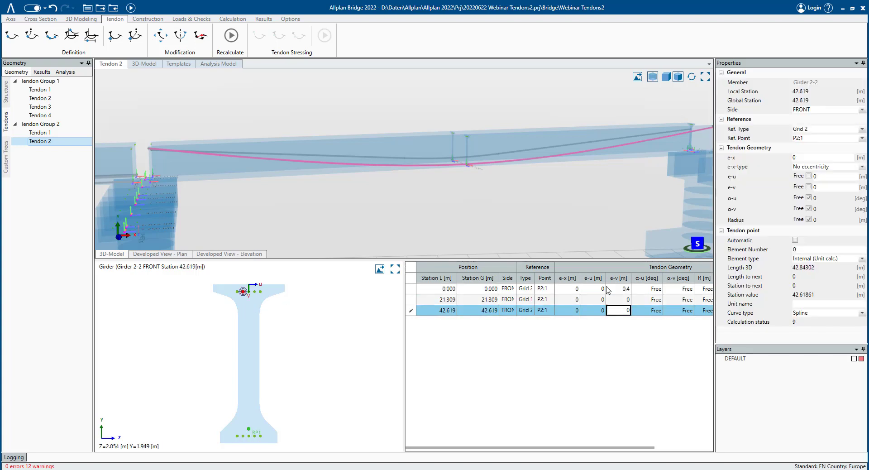
text(0.4)
key(Return)
- Recalculate the tendon with the new eccentricities
click(231, 37)
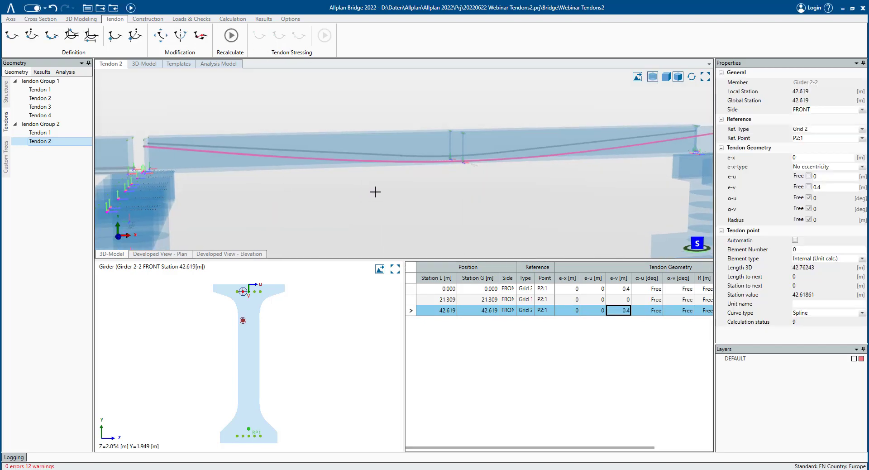
scroll(462, 186, down, 2)
middle_drag(453, 170, 400, 164)
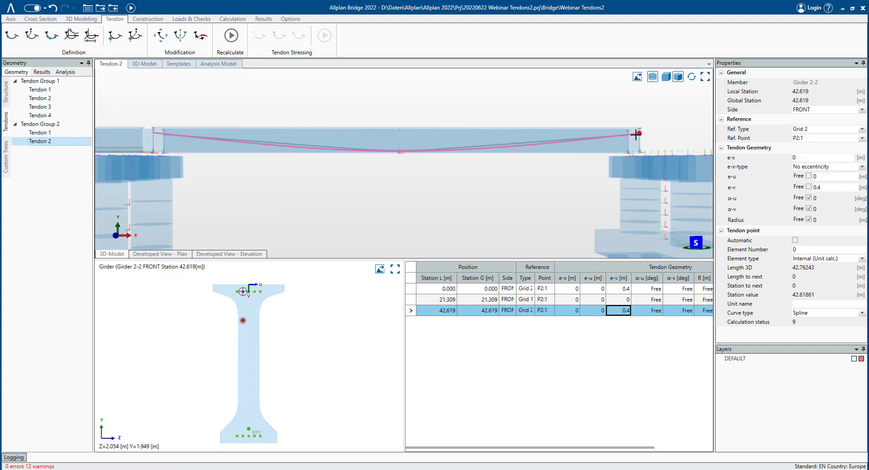
click(498, 290)
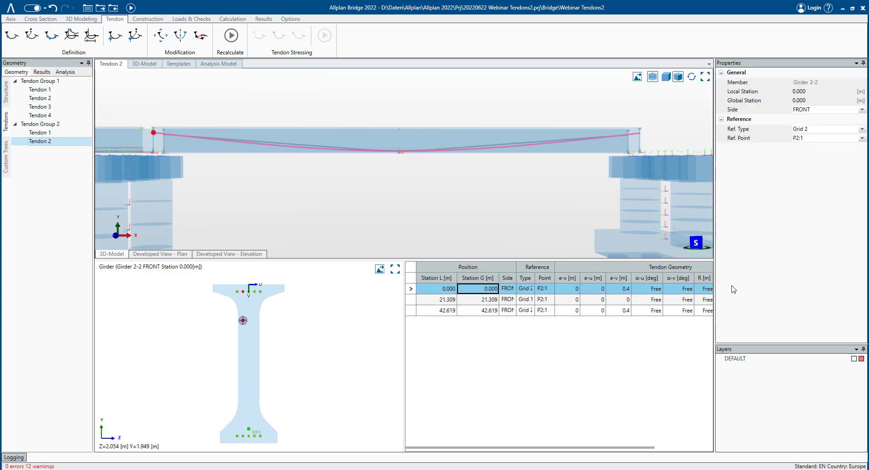
- Fix the start tendon point's α-v angle at 0 instead of leaving it free
click(808, 219)
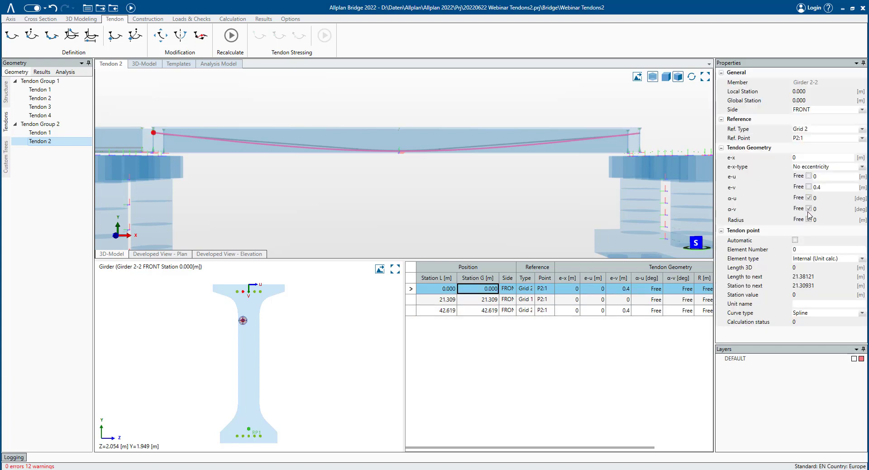
click(809, 209)
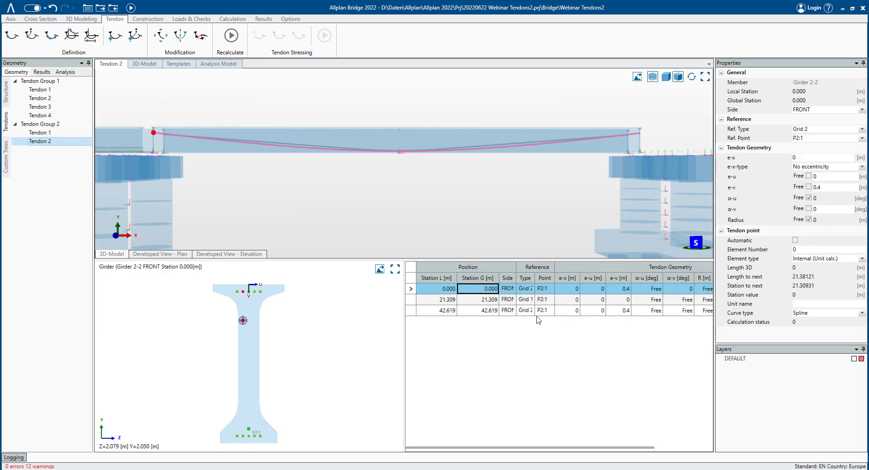
- Fix the end tendon point's α-v angle at 0 and recalculate the tendon
click(509, 312)
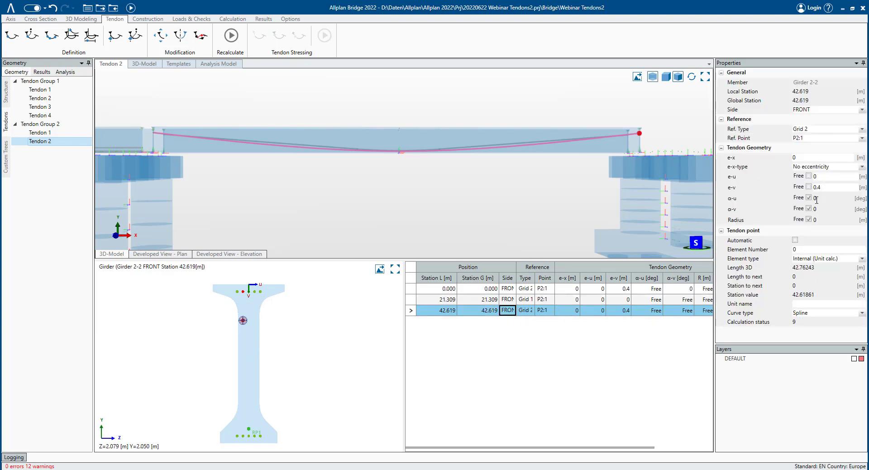
click(809, 209)
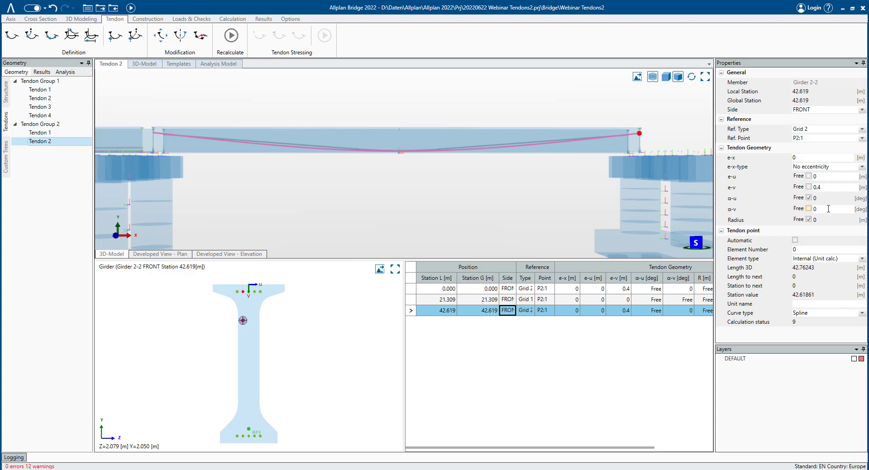
click(231, 37)
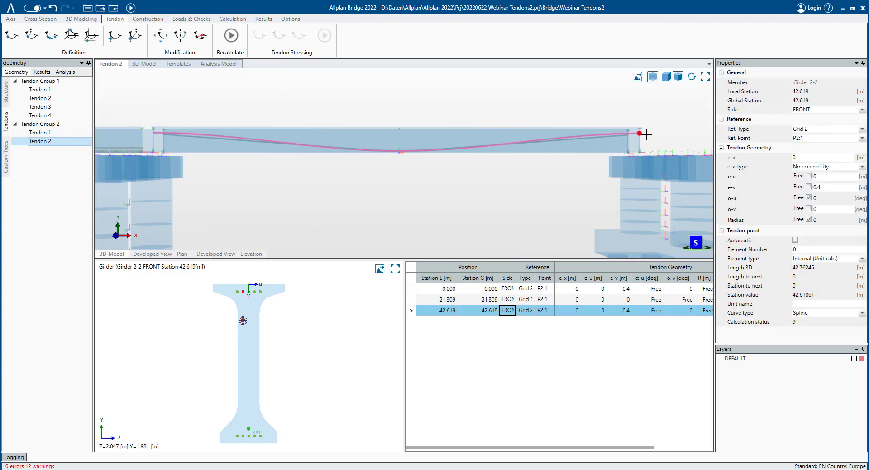
- Examine the recalculated tendon profile along the girder in the 3D view
scroll(634, 136, up, 5)
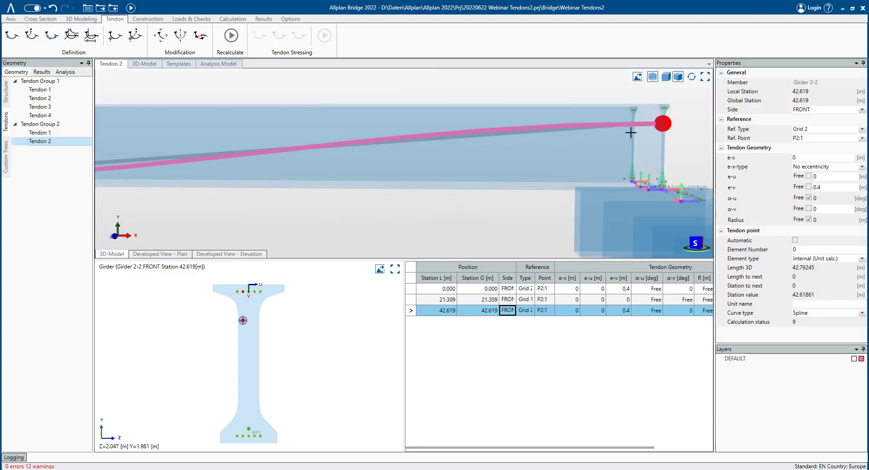
scroll(475, 174, down, 5)
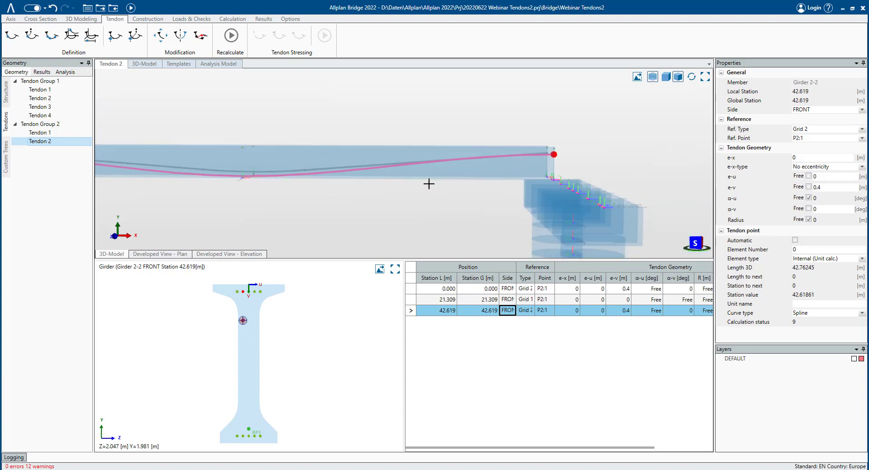
middle_drag(449, 206, 579, 202)
scroll(107, 149, up, 5)
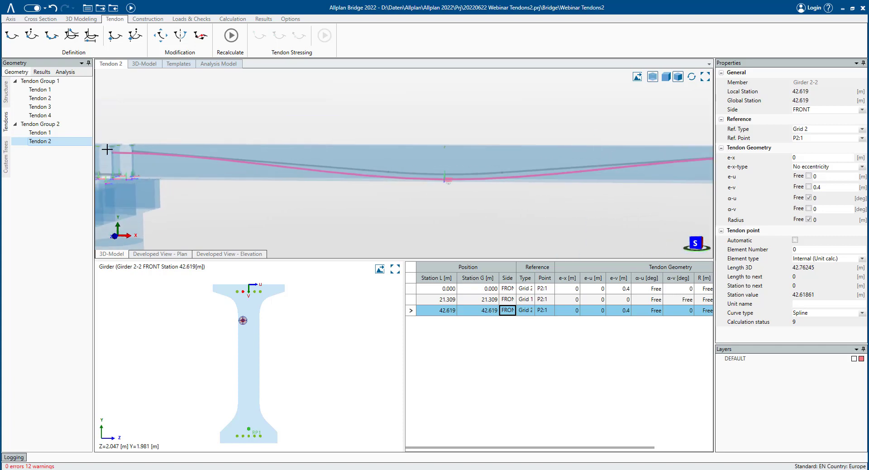
scroll(106, 148, down, 5)
scroll(200, 199, down, 2)
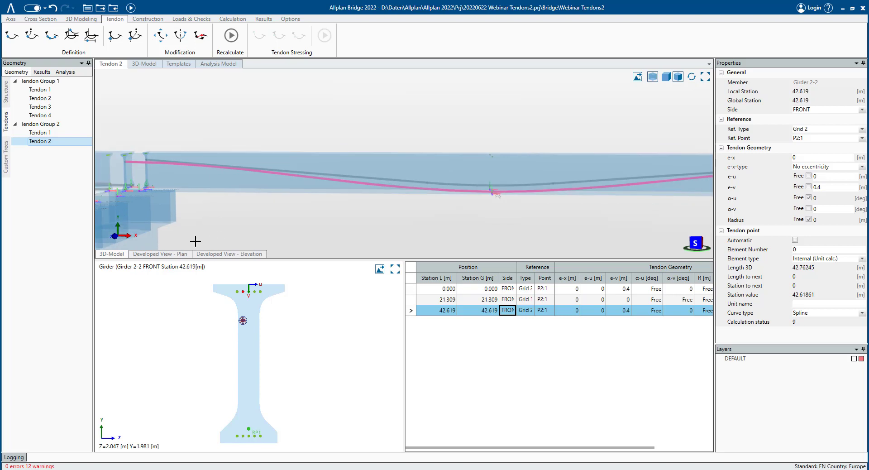
- Set Tendon 2's straight lengths at begin and at end to 1 m each and recalculate
click(46, 141)
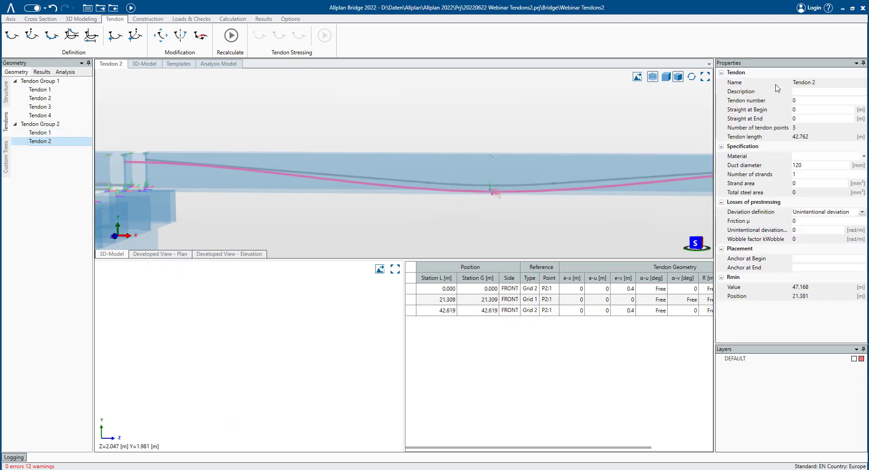
scroll(388, 146, down, 2)
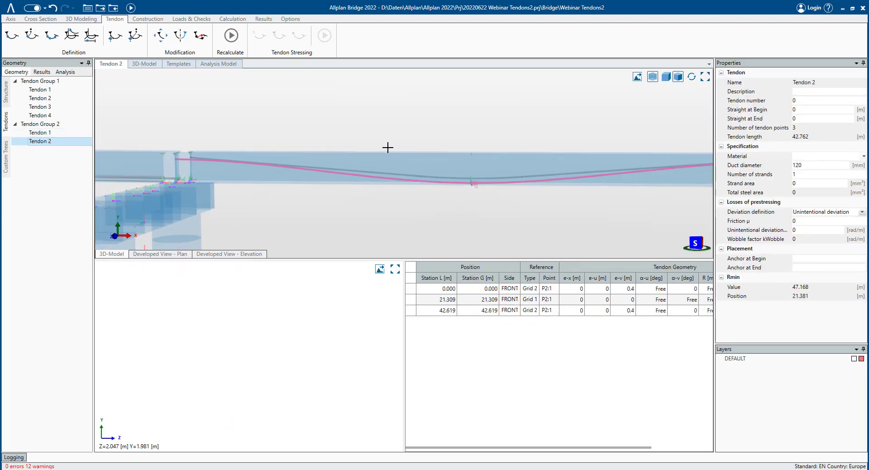
scroll(482, 181, down, 2)
scroll(481, 181, down, 1)
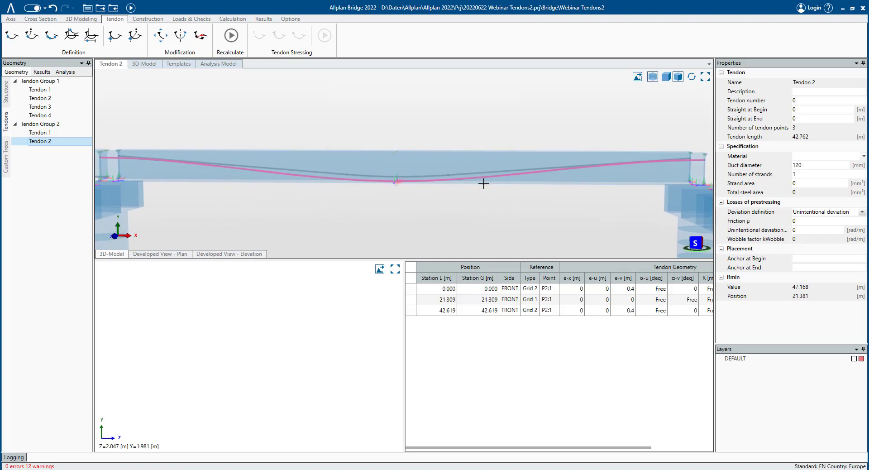
click(802, 109)
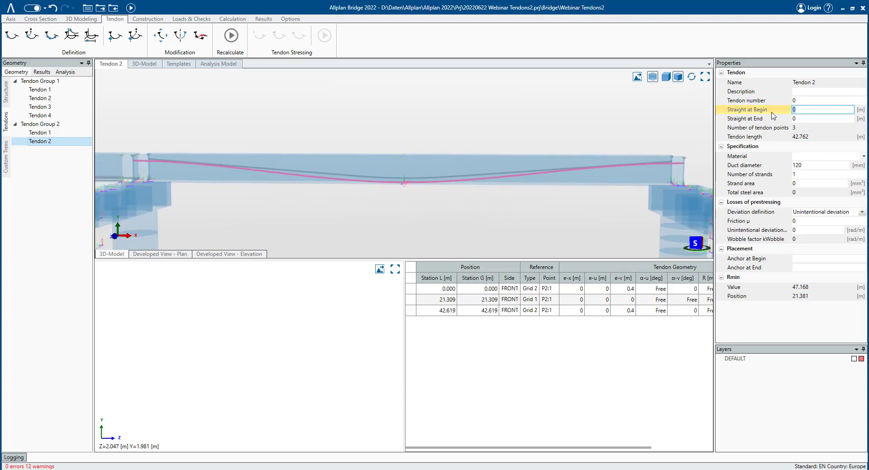
text(1)
key(Tab)
text(1)
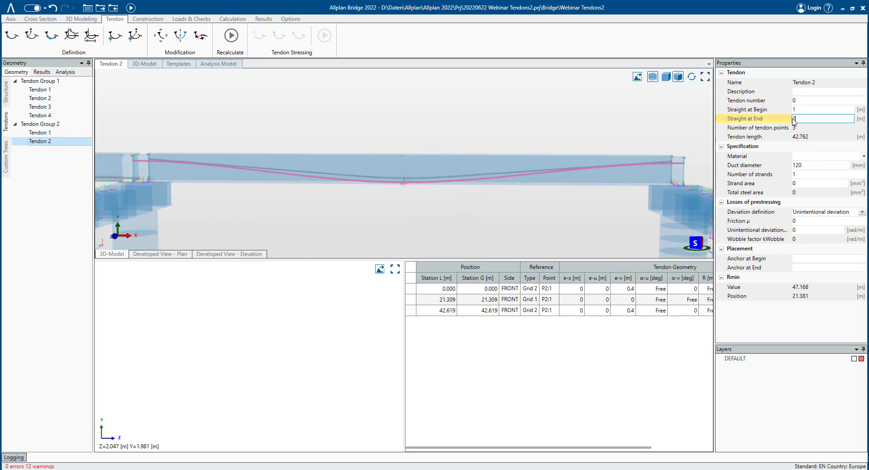
key(Tab)
click(231, 36)
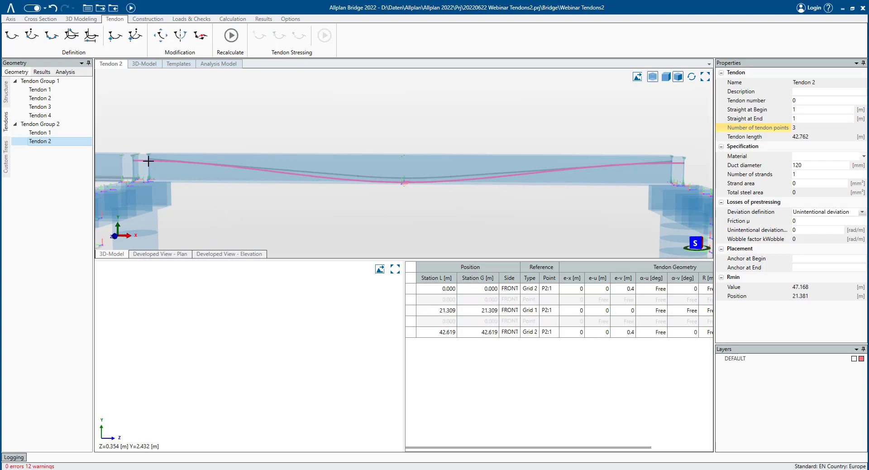
- Examine the tendon's straight ends near the supports in the 3D view
scroll(145, 159, up, 3)
scroll(145, 158, up, 5)
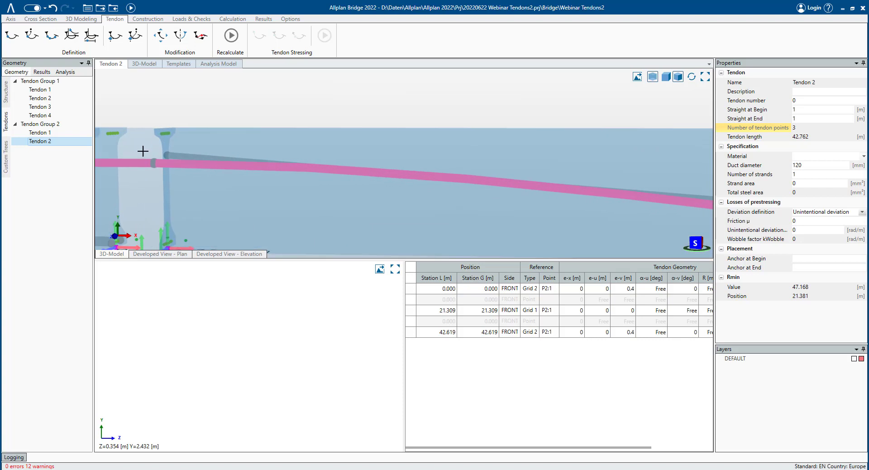
middle_drag(270, 153, 278, 153)
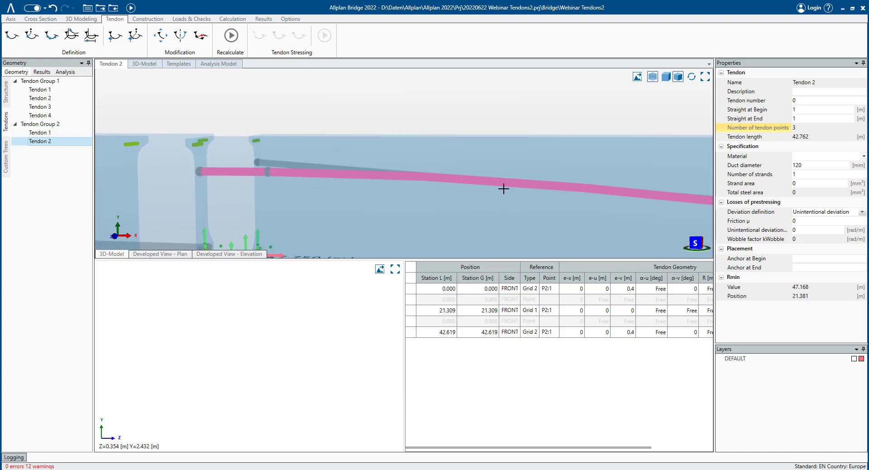
scroll(517, 184, down, 5)
middle_drag(516, 213, 291, 151)
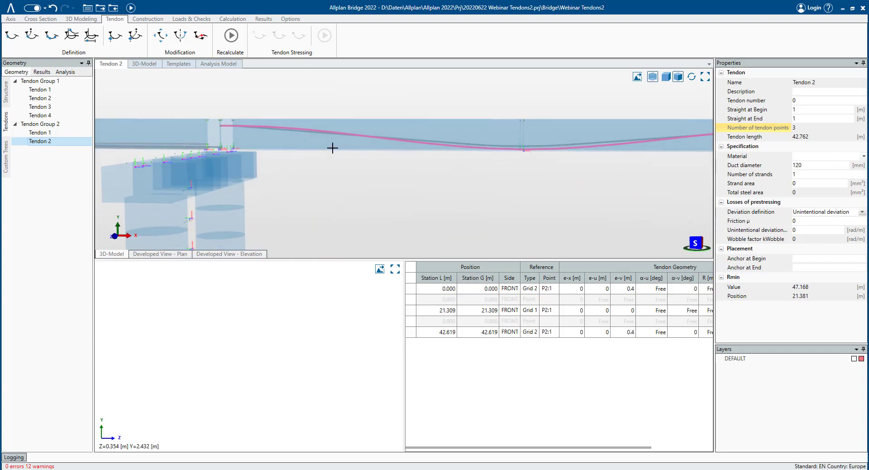
scroll(540, 206, down, 1)
scroll(631, 209, down, 1)
middle_drag(634, 210, 476, 200)
scroll(462, 166, up, 1)
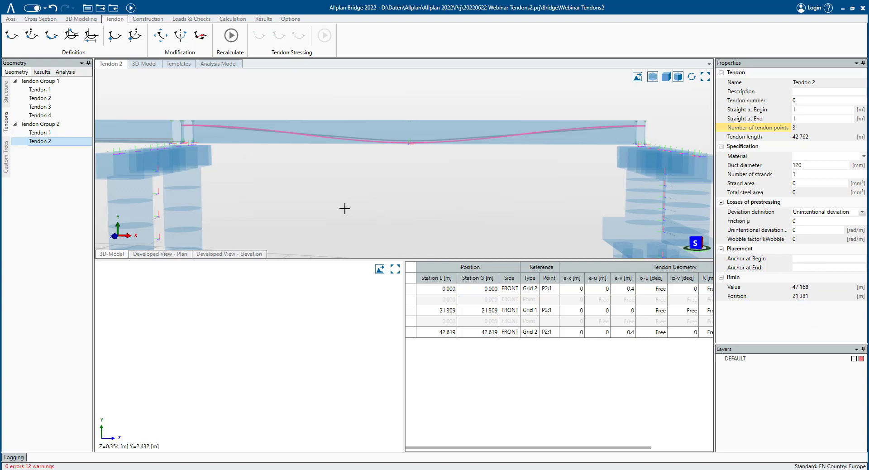
middle_drag(287, 203, 352, 174)
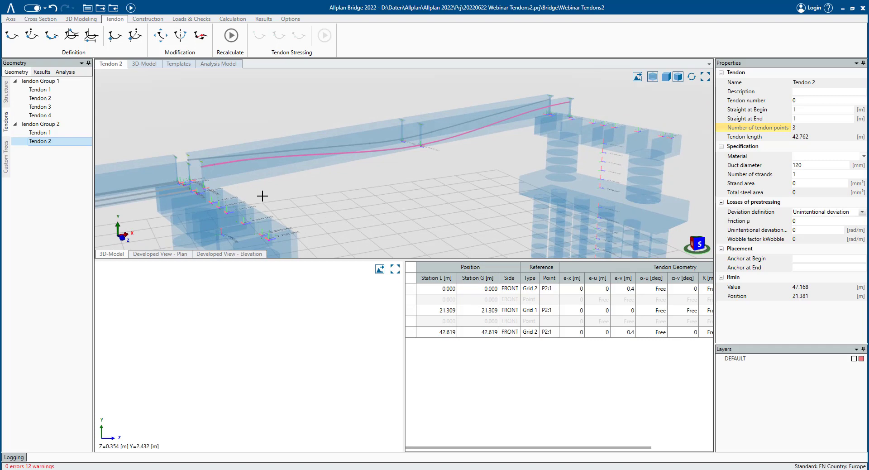
- Insert a new link girder from the TGirder2 template into the 3D model, naming it Girder 2-3
click(6, 92)
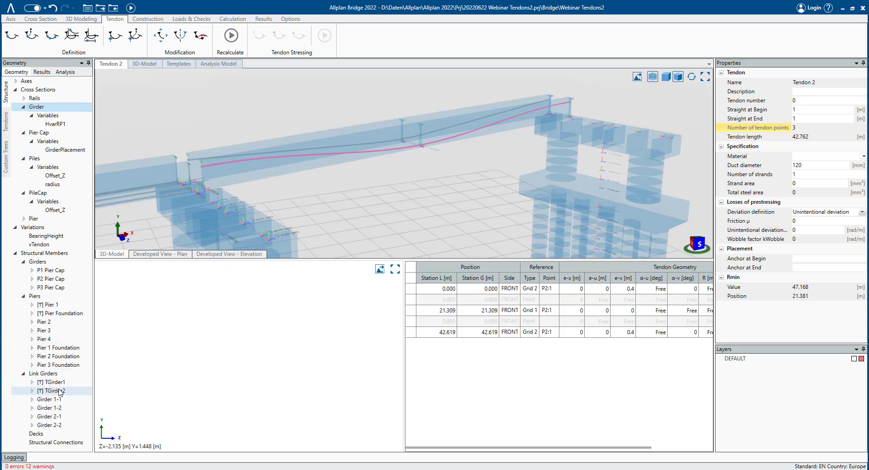
mouse_move(60, 391)
mouse_down()
mouse_move(141, 365)
mouse_move(360, 231)
mouse_move(135, 369)
mouse_move(60, 394)
mouse_up()
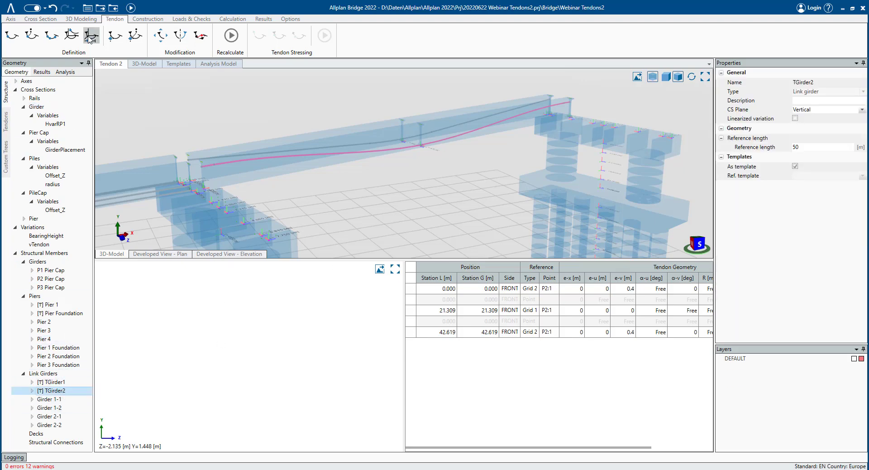
click(144, 64)
scroll(480, 260, down, 3)
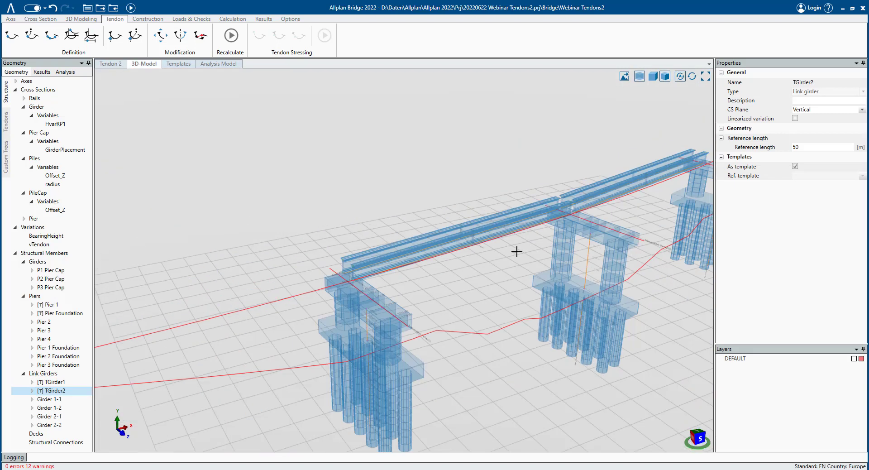
middle_drag(630, 180, 319, 207)
scroll(308, 208, up, 4)
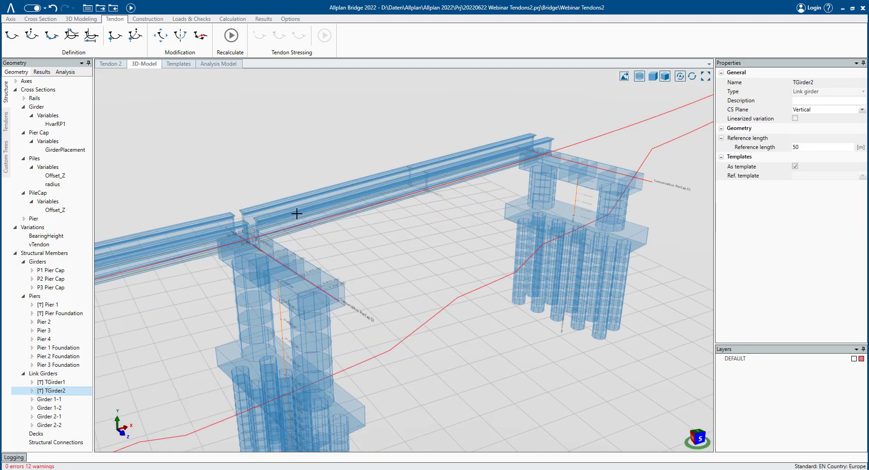
drag(59, 393, 411, 360)
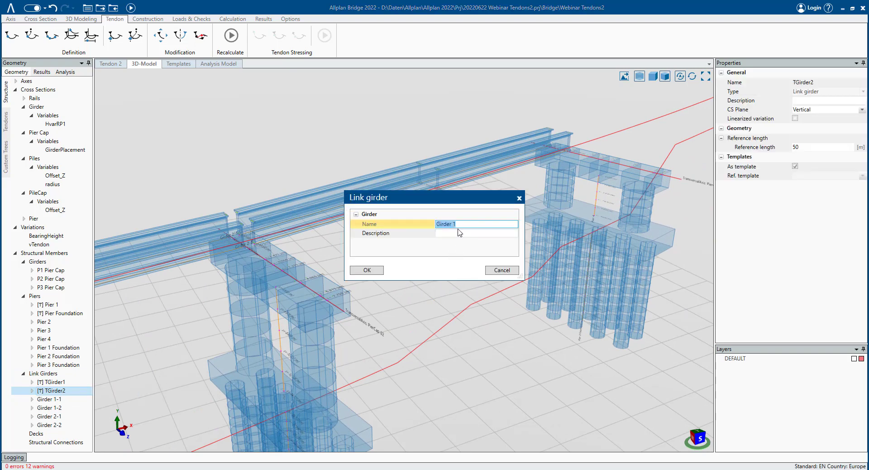
click(461, 225)
key(Return)
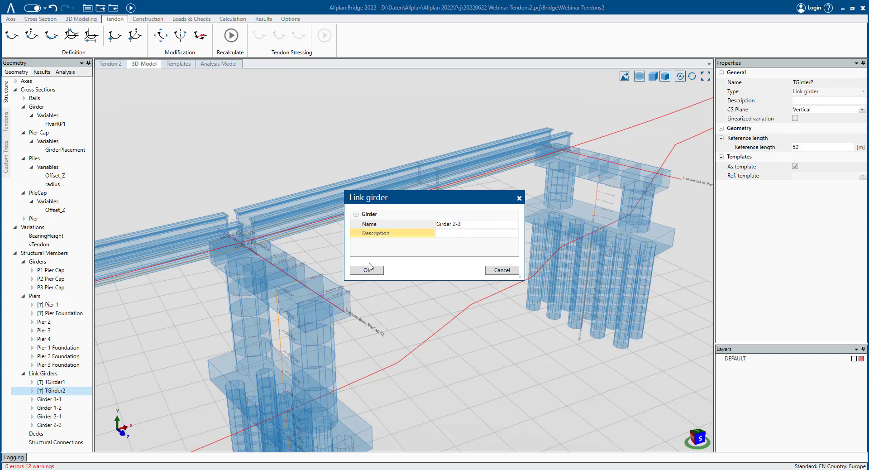
click(369, 268)
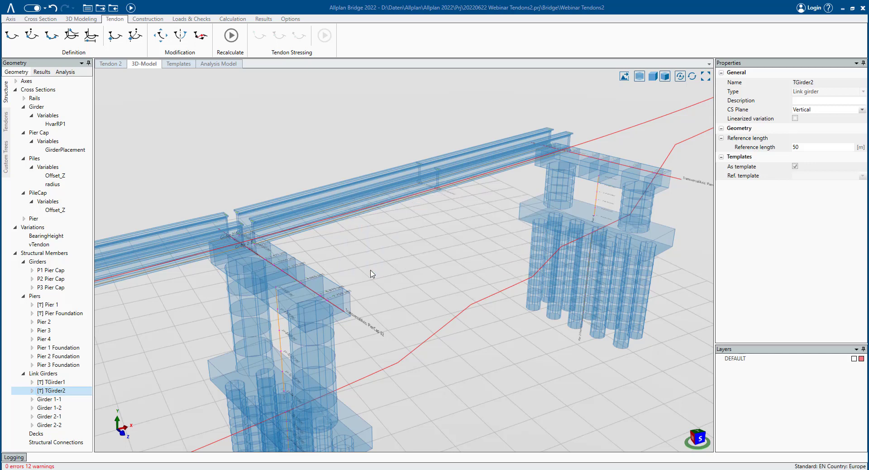
- Place Girder 2-3 by picking its reference points on the P2 and P3 pier caps
click(273, 254)
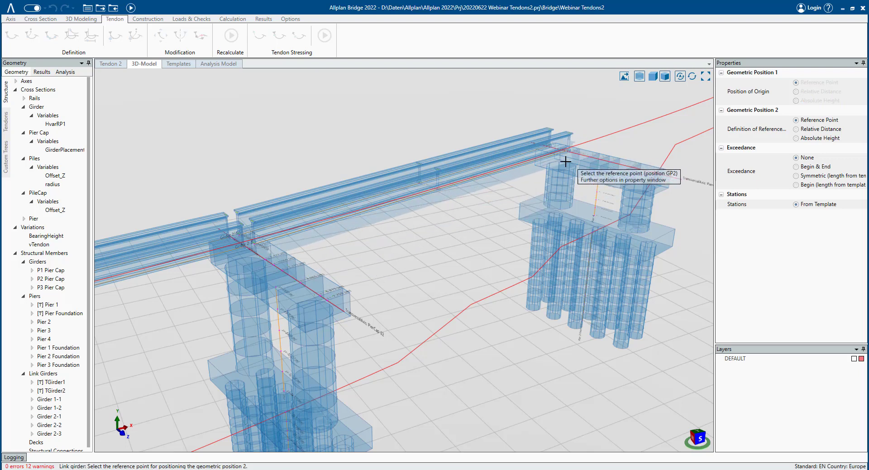
middle_drag(566, 161, 602, 167)
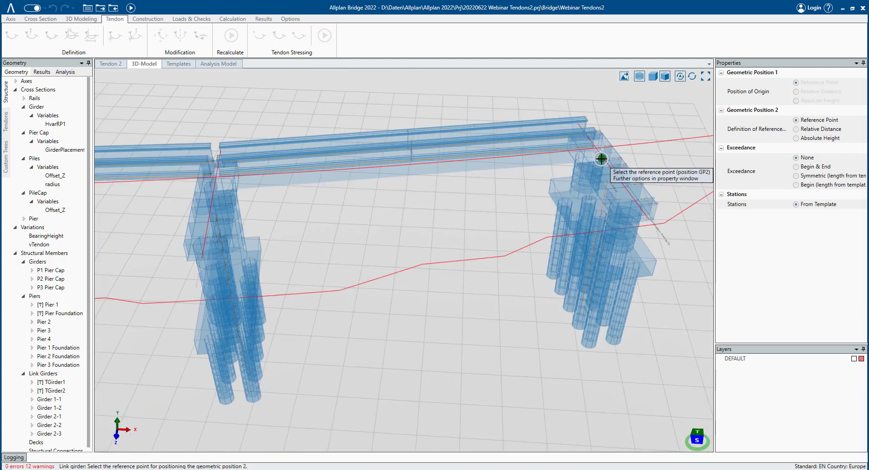
click(602, 159)
- Inspect the new girder in the 3D model, briefly switching the display mode
scroll(236, 187, up, 3)
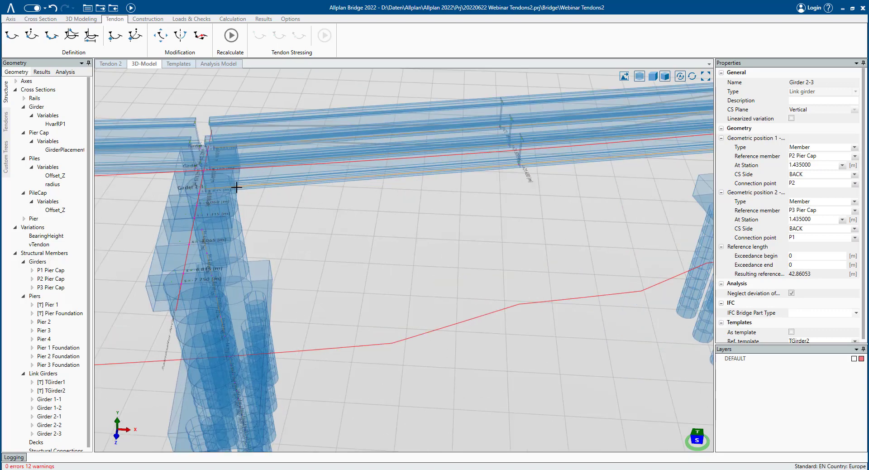
middle_drag(236, 187, 344, 186)
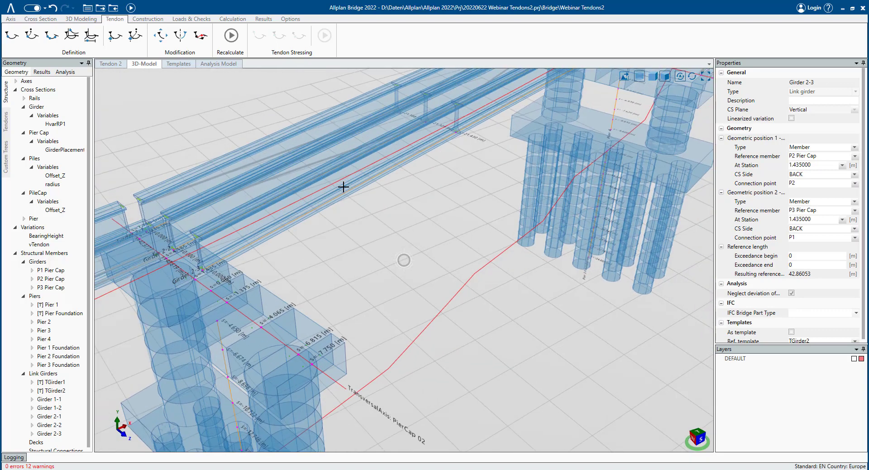
click(639, 77)
scroll(492, 147, up, 5)
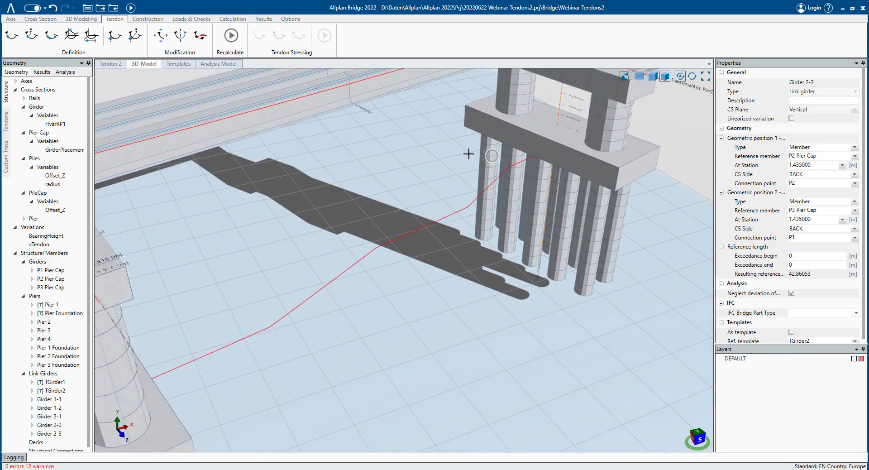
scroll(469, 154, down, 4)
middle_drag(463, 138, 392, 237)
click(639, 77)
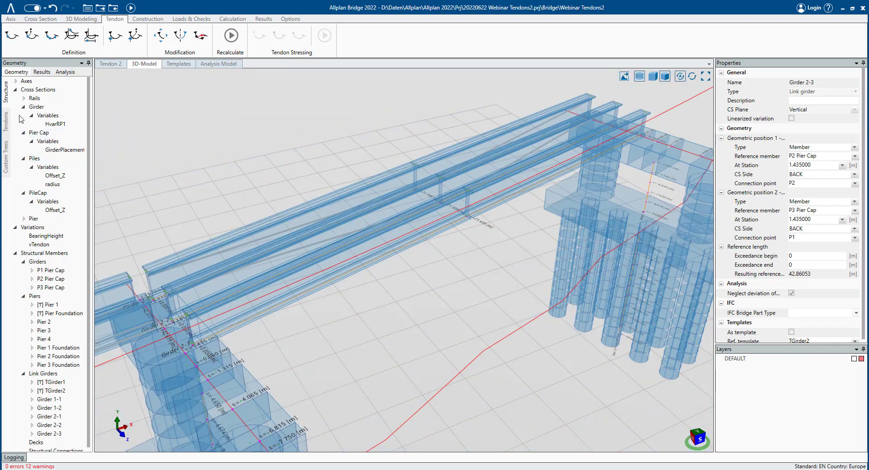
- Add a new tendon to Tendon Group 2
click(6, 122)
right_click(43, 125)
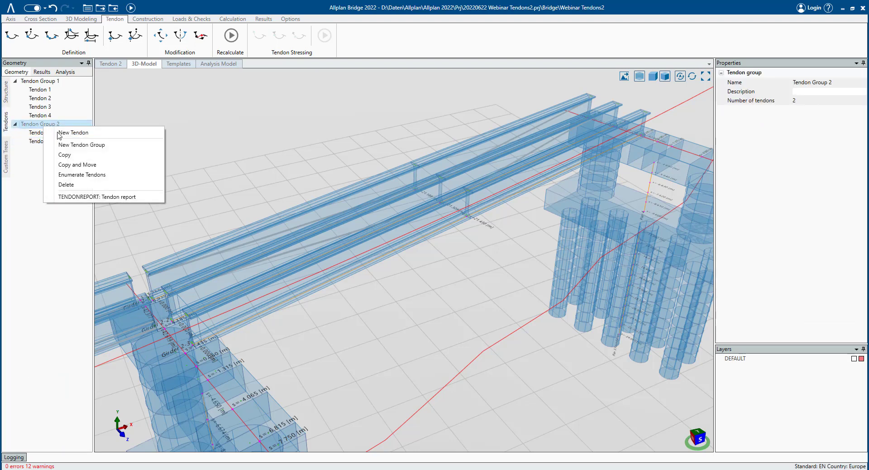
click(83, 133)
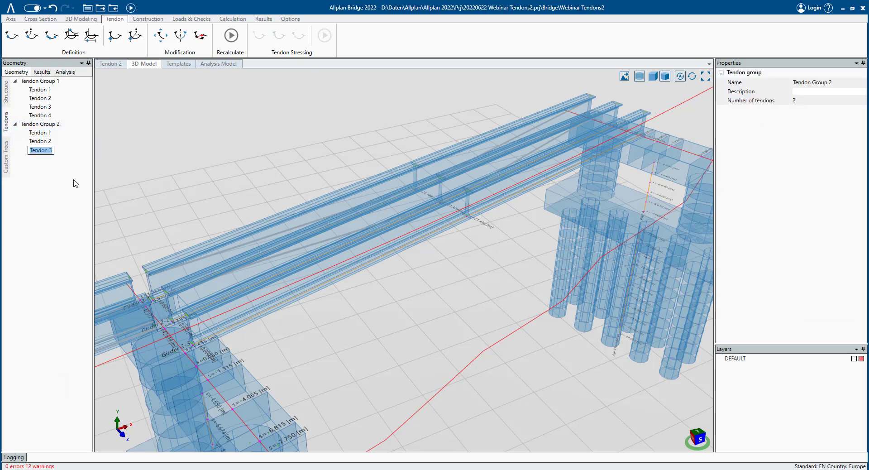
- Open Tendon 3 and add tendon points between the start and end stations of Girder 2-3, referenced to point RP1
key(Return)
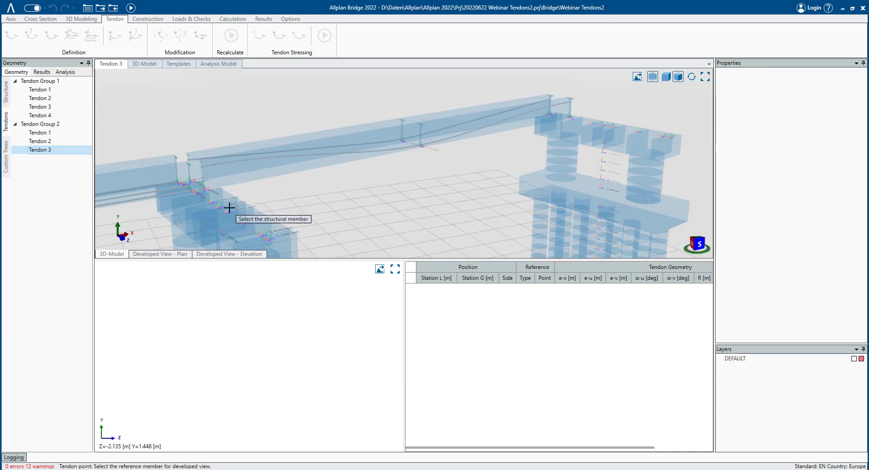
click(141, 64)
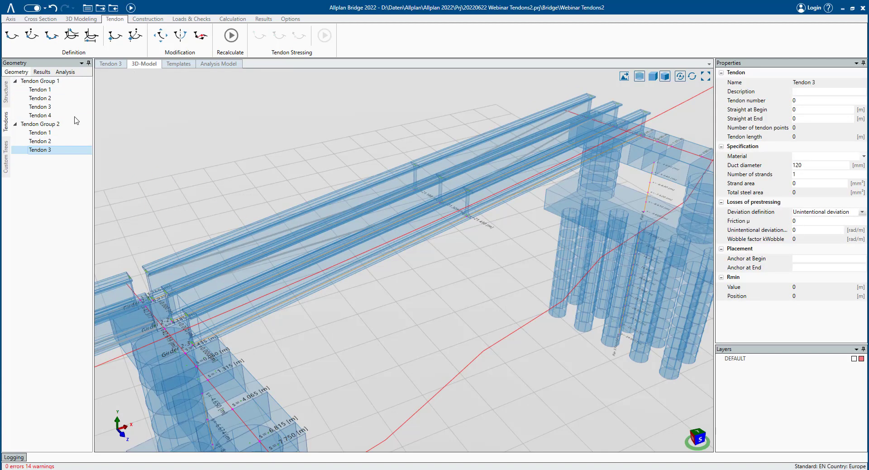
click(39, 151)
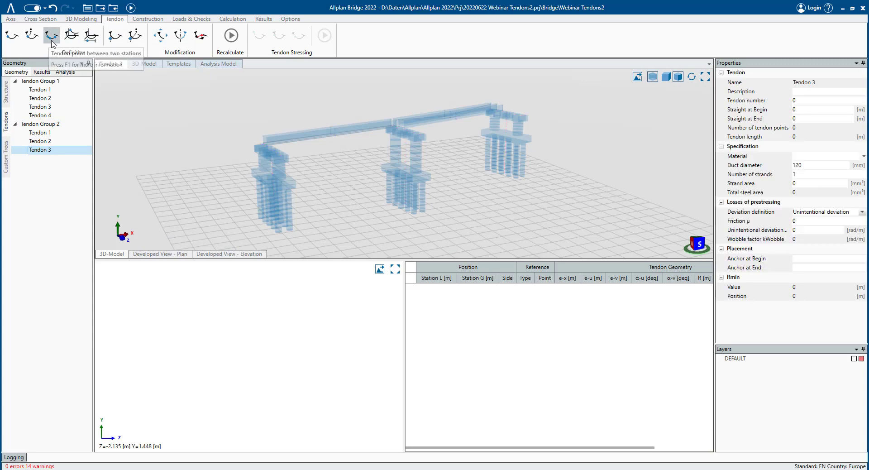
click(52, 44)
scroll(436, 131, up, 6)
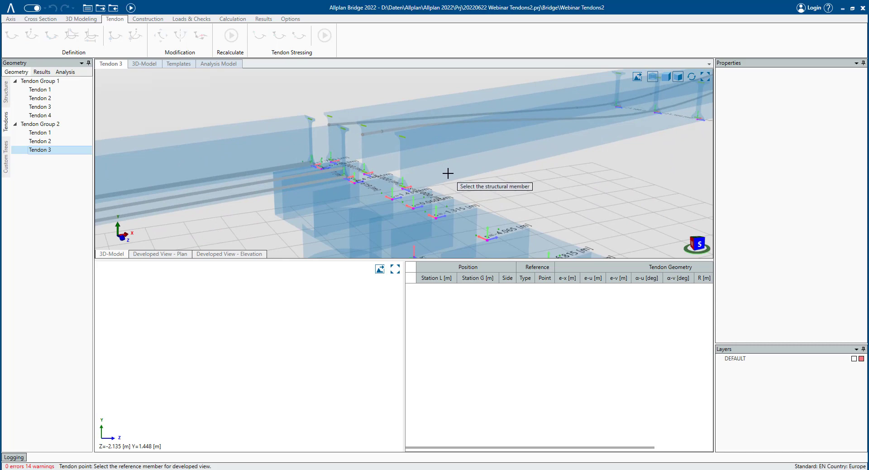
click(448, 174)
click(417, 192)
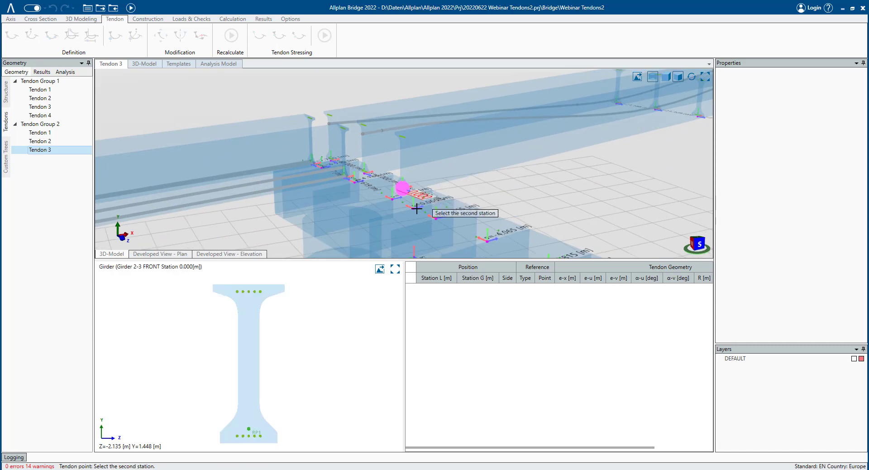
scroll(592, 161, down, 3)
middle_drag(592, 161, 264, 190)
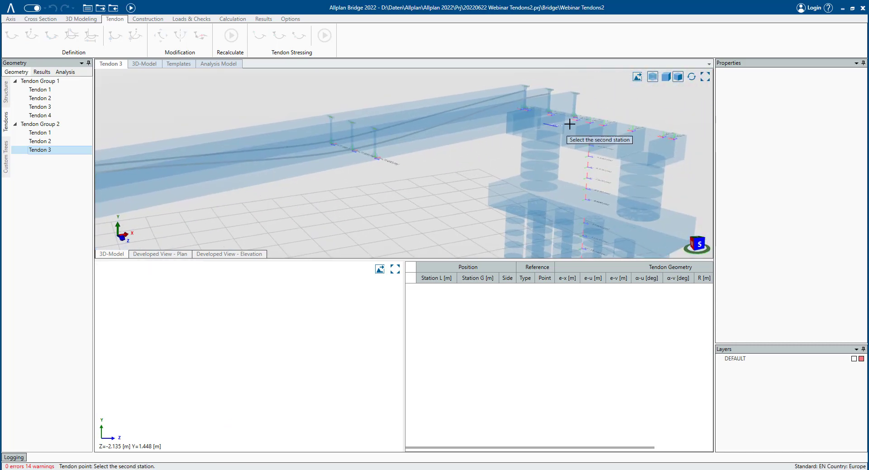
click(570, 124)
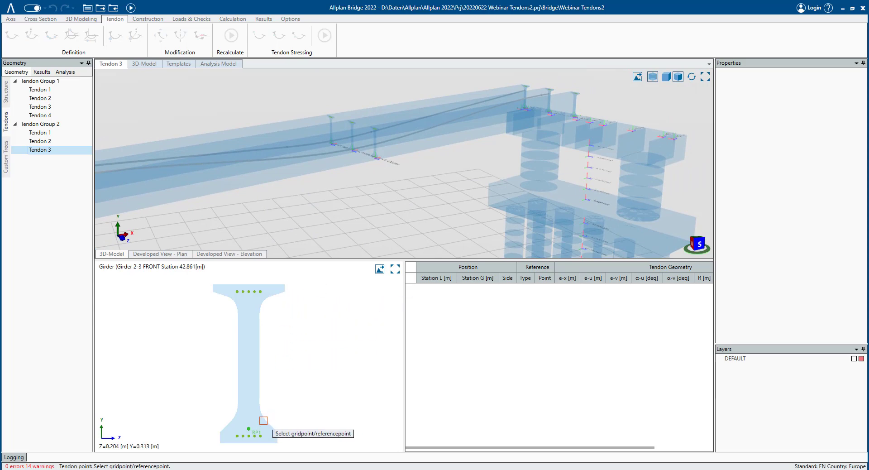
click(249, 428)
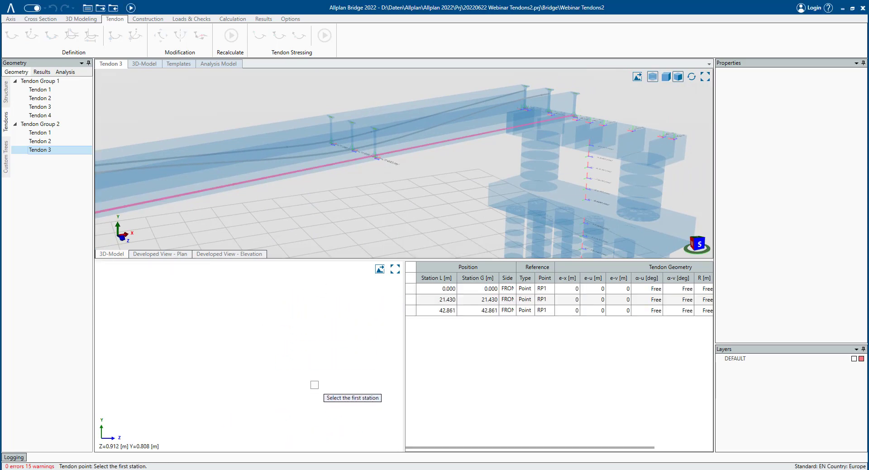
key(Escape)
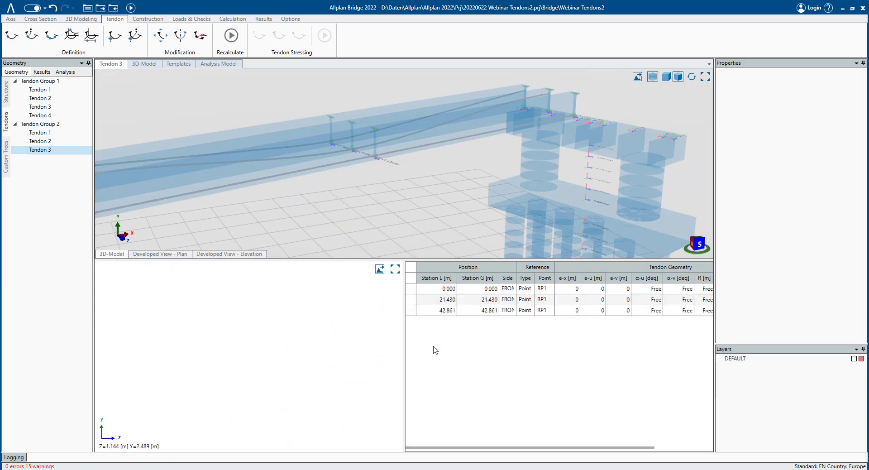
- Inspect the middle tendon point and the RP1 reference point in the Girder cross section
middle_drag(344, 207, 425, 225)
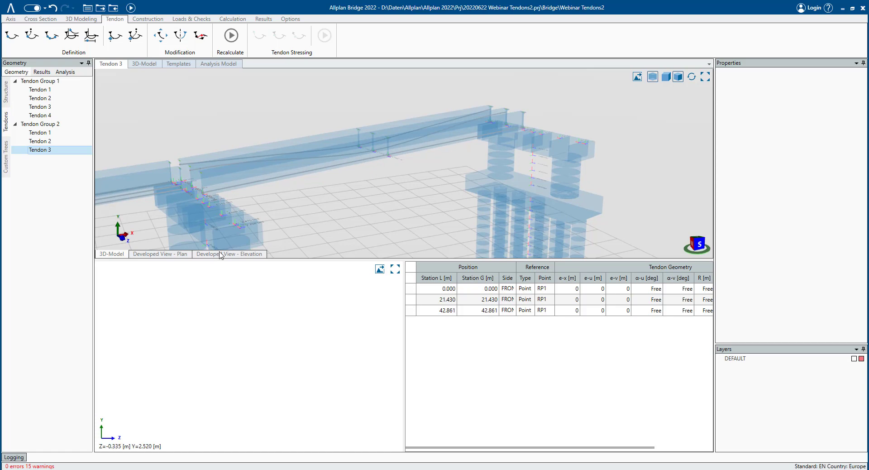
scroll(272, 213, up, 2)
click(469, 303)
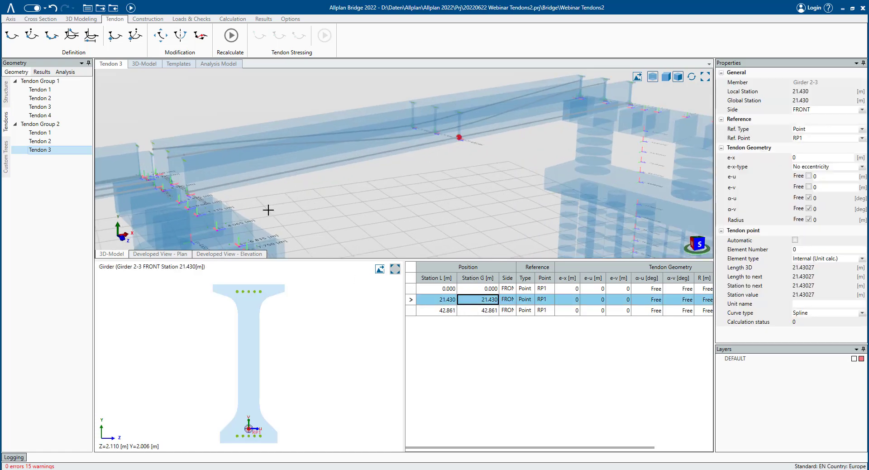
click(10, 93)
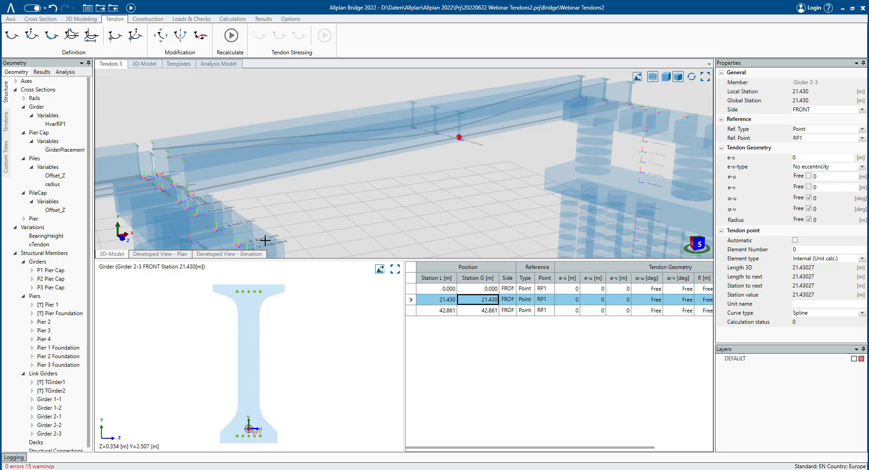
double_click(36, 107)
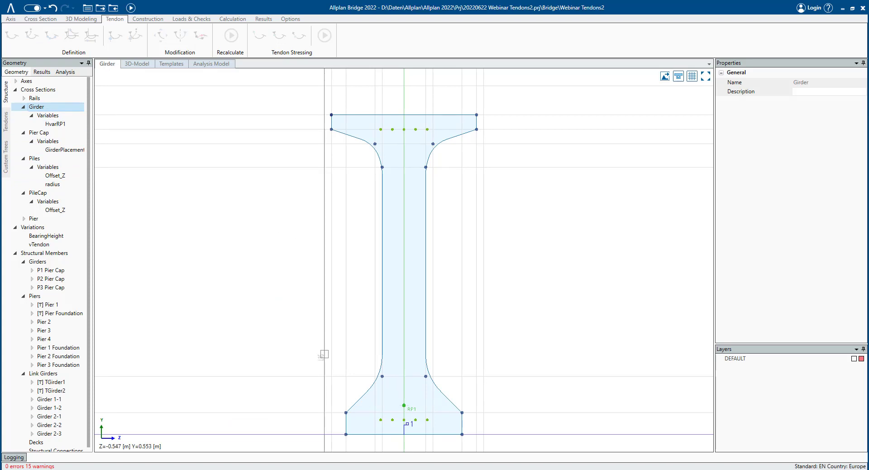
click(405, 409)
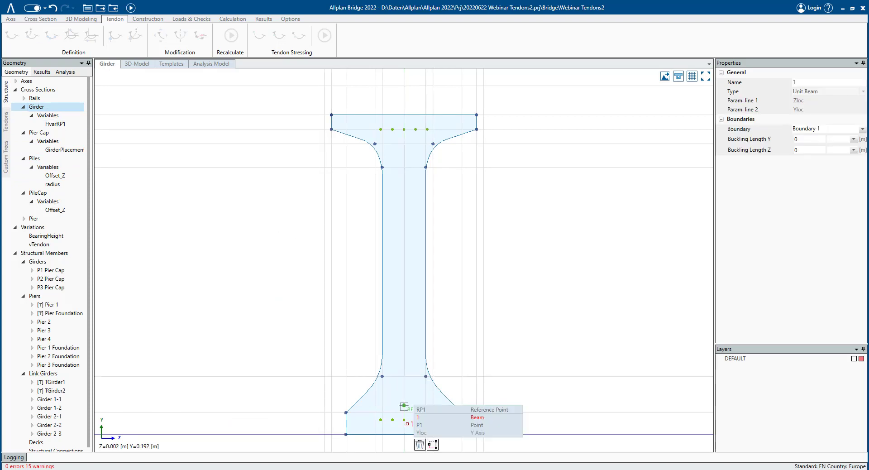
click(476, 425)
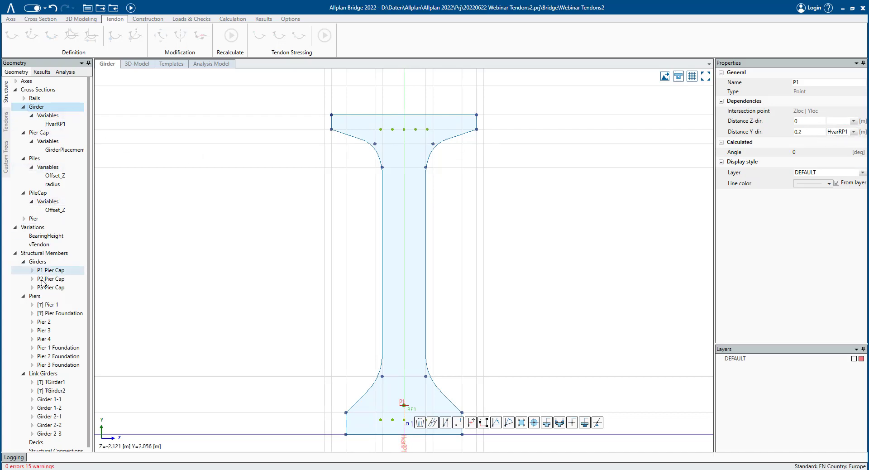
- Assign the vTendon variation to HvarRP1 in the TGirder2 variation table with Relative stations, and recalculate
click(53, 246)
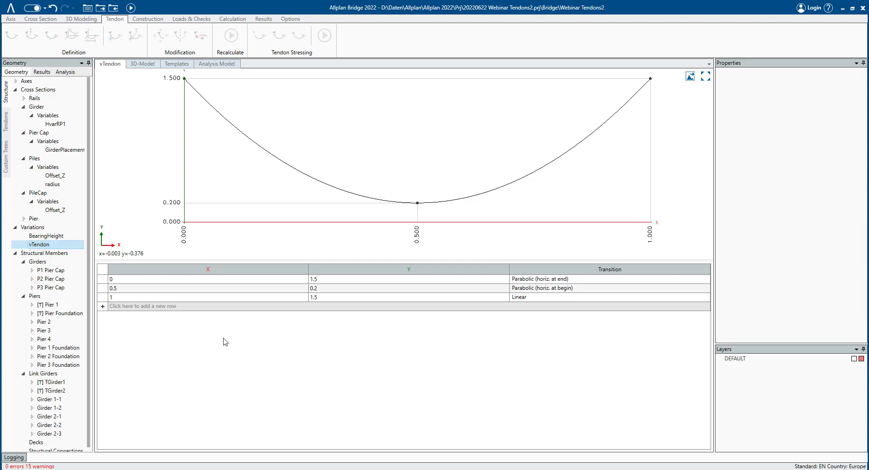
click(31, 390)
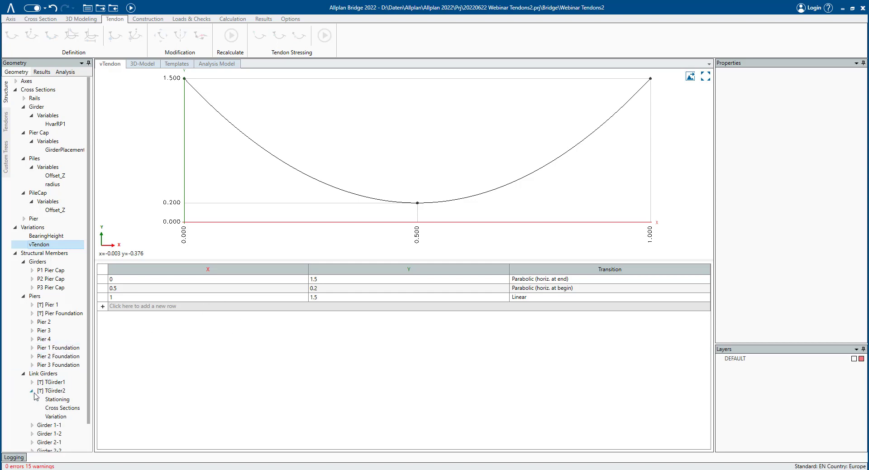
click(63, 416)
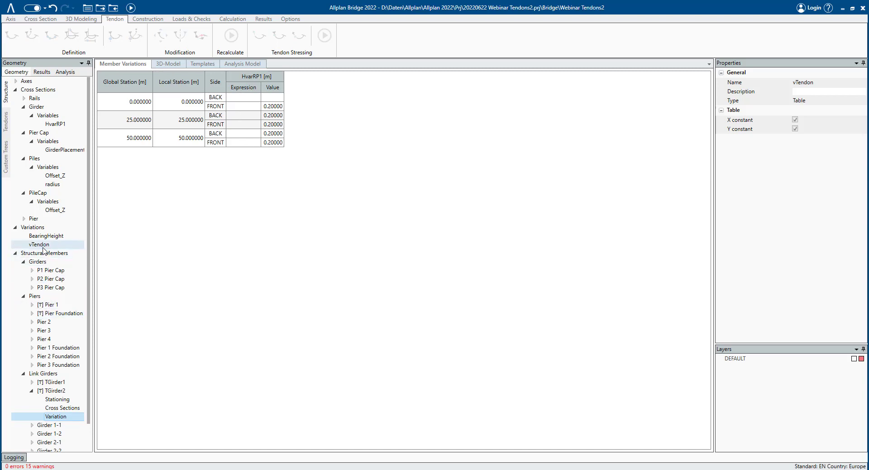
drag(43, 245, 254, 89)
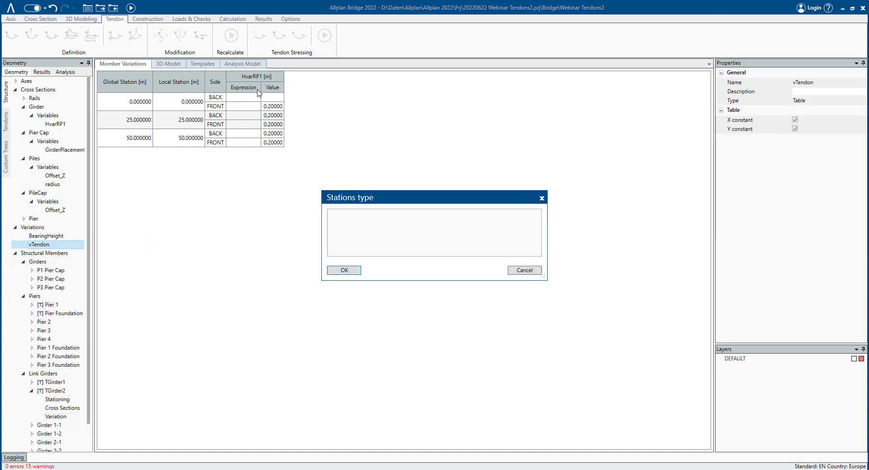
click(449, 244)
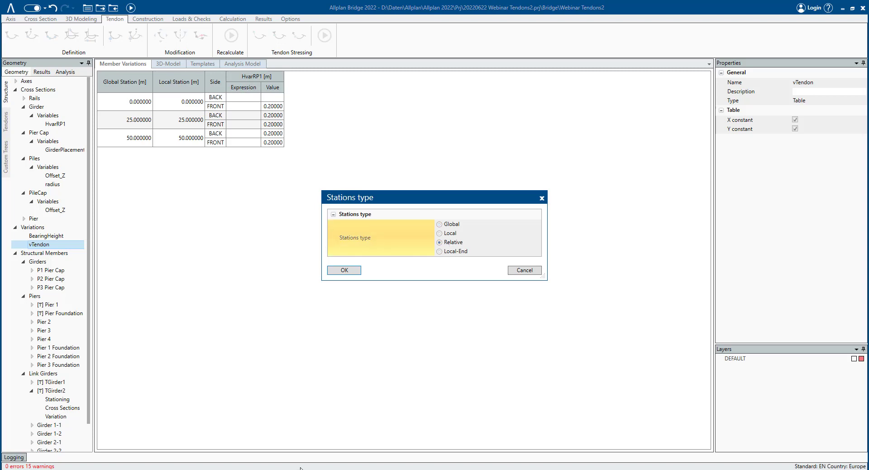
click(349, 272)
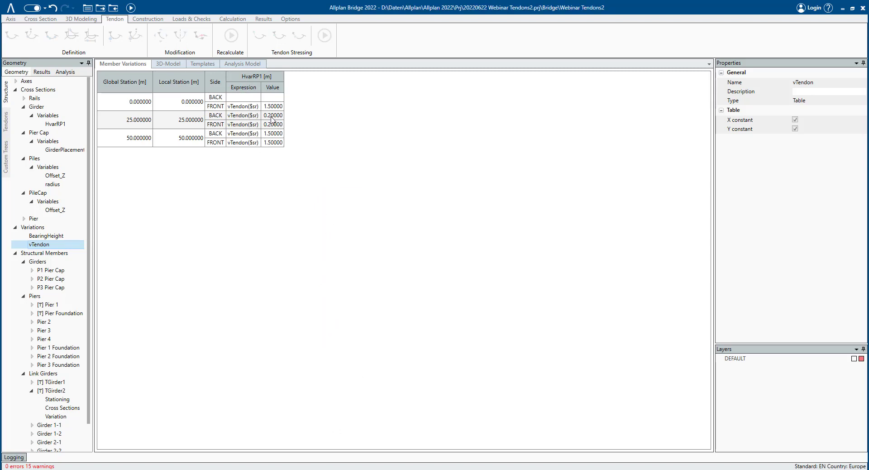
click(131, 8)
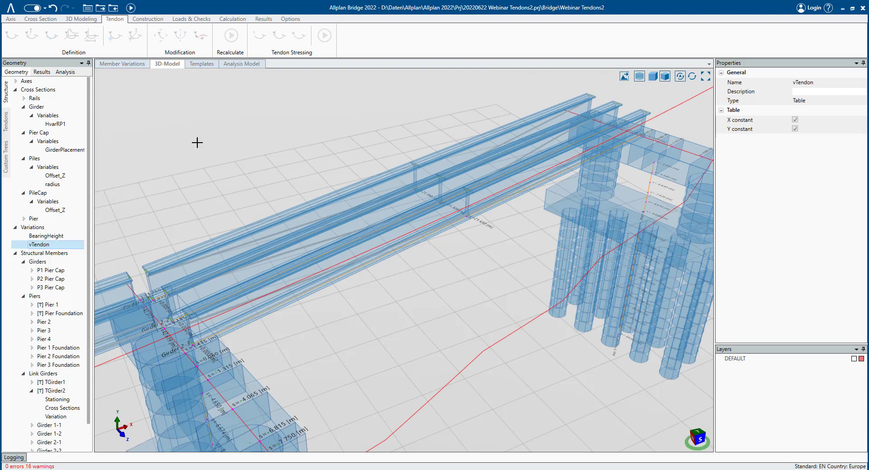
- Inspect the profile of Tendon 3 along Girder 2-3 in the 3D view
click(6, 124)
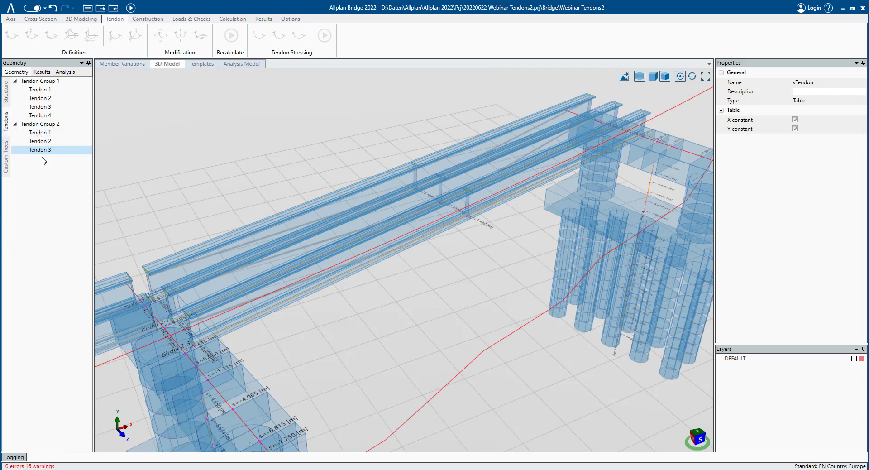
double_click(40, 150)
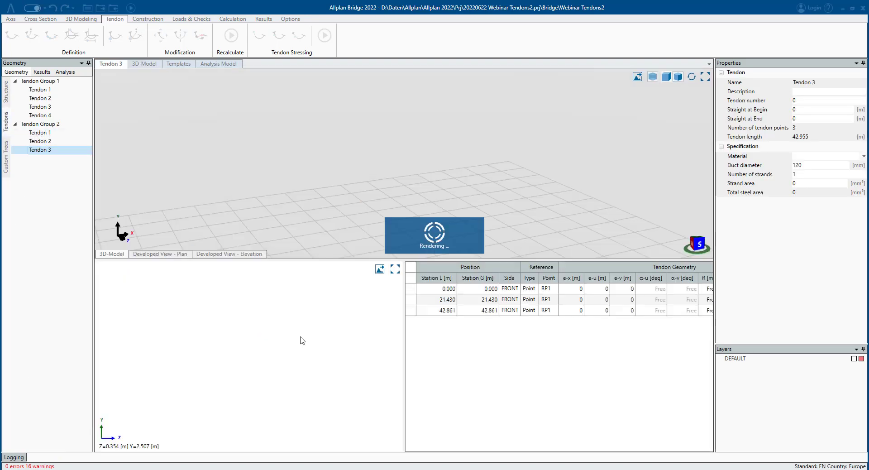
click(487, 299)
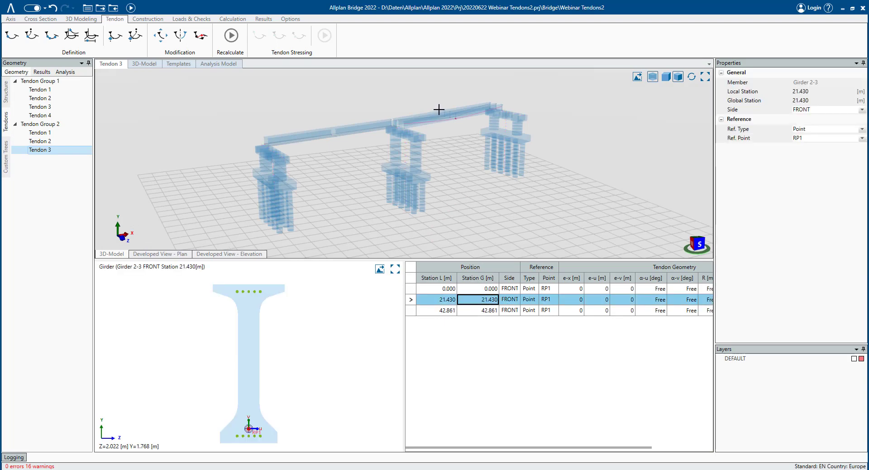
scroll(462, 136, up, 3)
scroll(462, 135, up, 10)
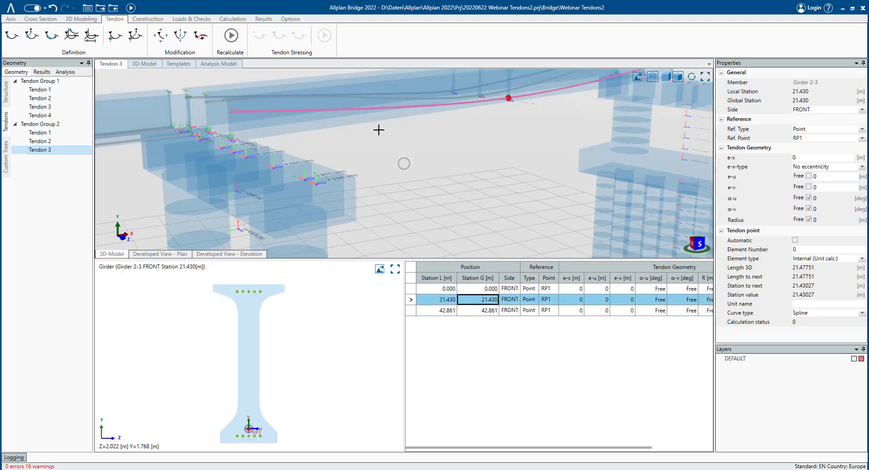
scroll(406, 129, up, 5)
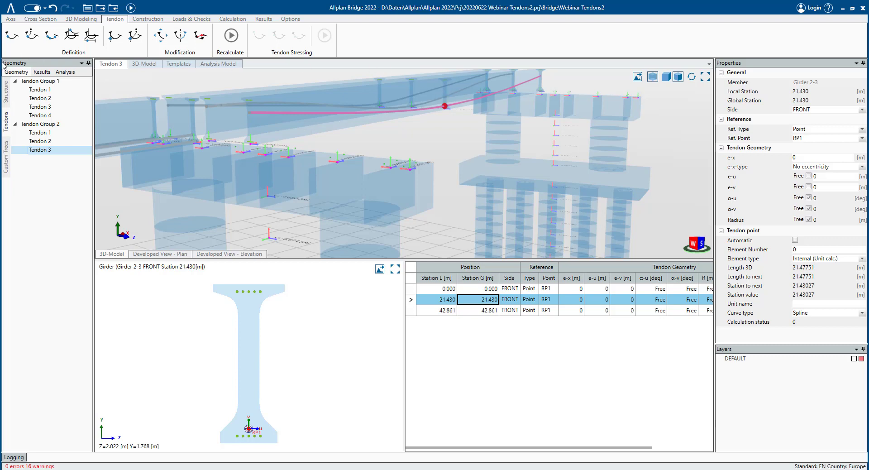
- Examine Tendon 1's tendon points, the log messages and the side of its end point
click(5, 97)
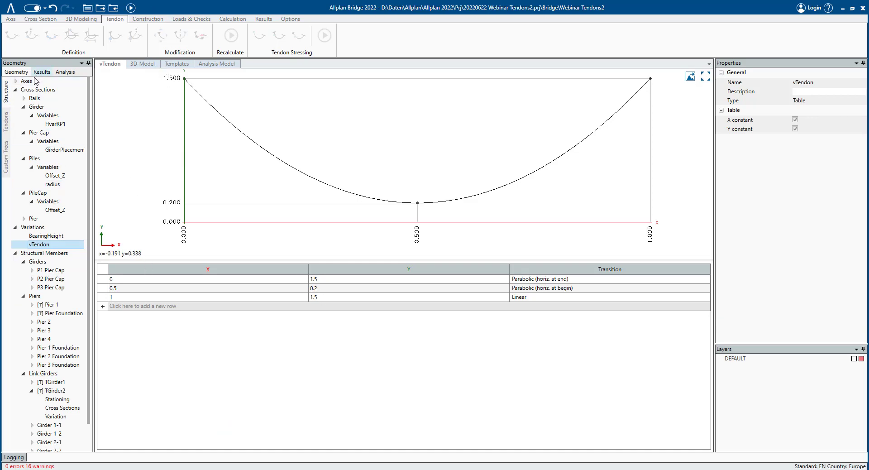
click(7, 127)
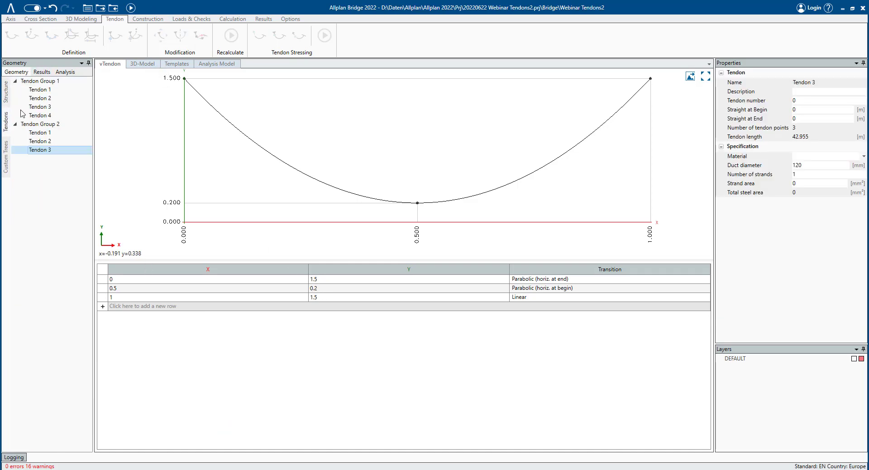
click(40, 90)
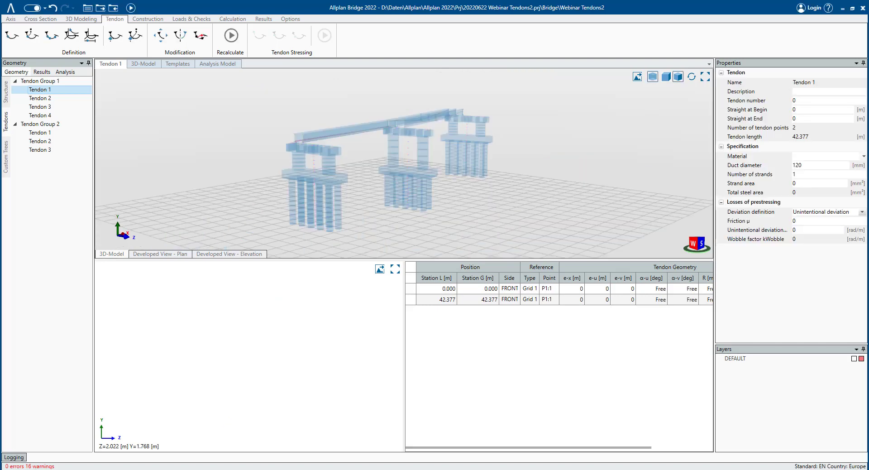
click(23, 457)
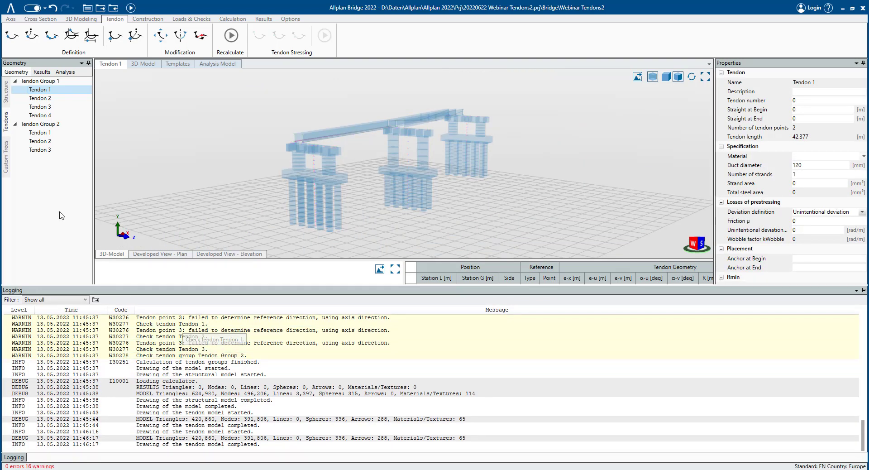
click(57, 90)
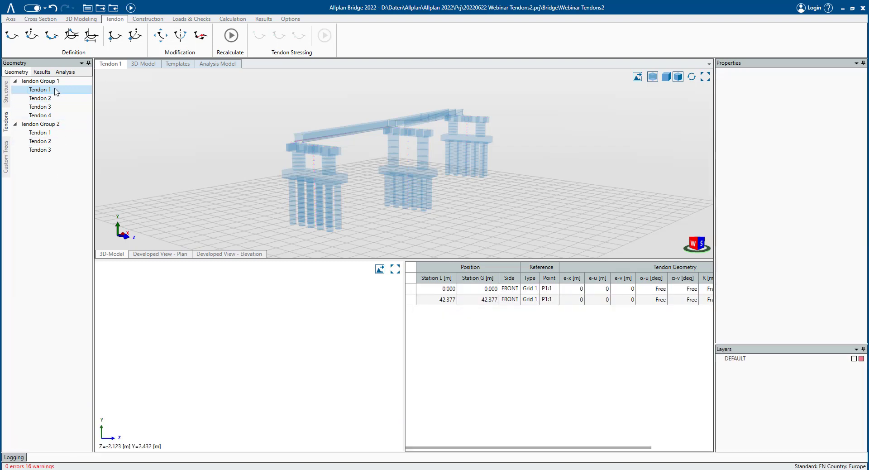
click(504, 299)
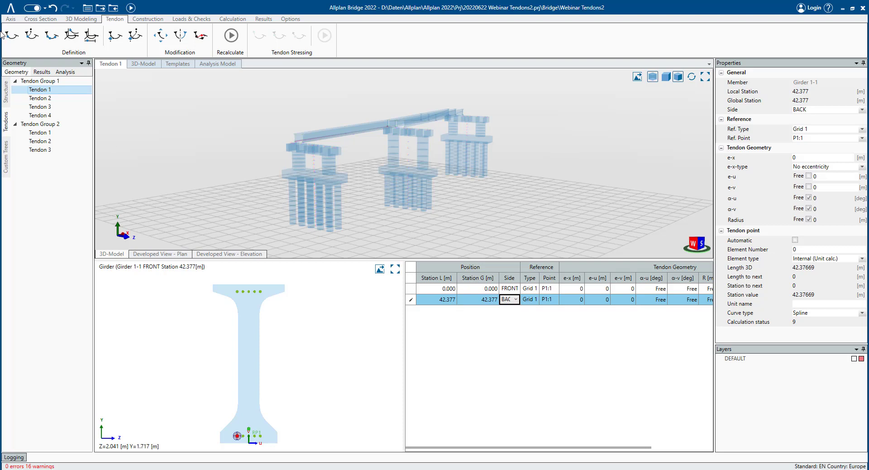
- Set the side of Tendon 2's end tendon point to BACK
click(40, 98)
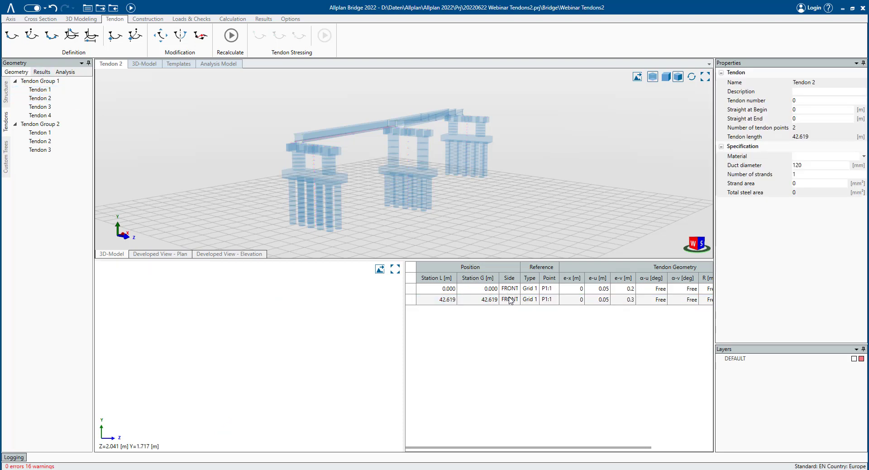
click(509, 300)
click(509, 299)
click(509, 319)
click(40, 106)
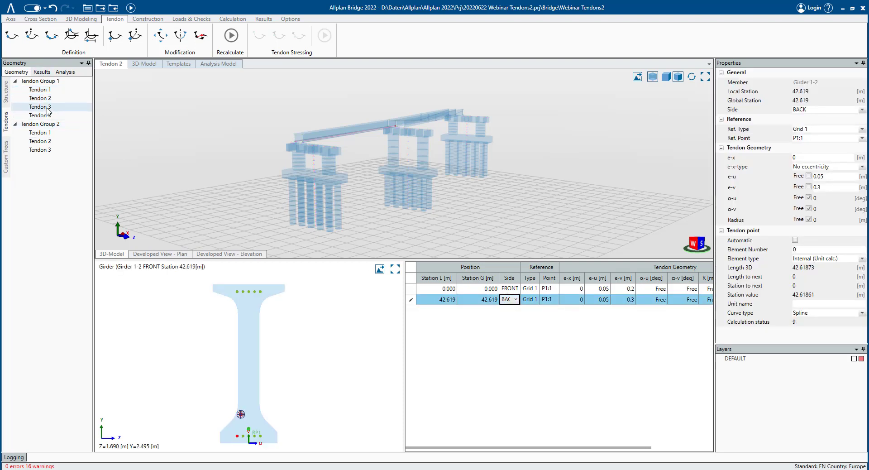
- Set the side of Tendon 3's end tendon point in Tendon Group 1 to BACK
click(509, 300)
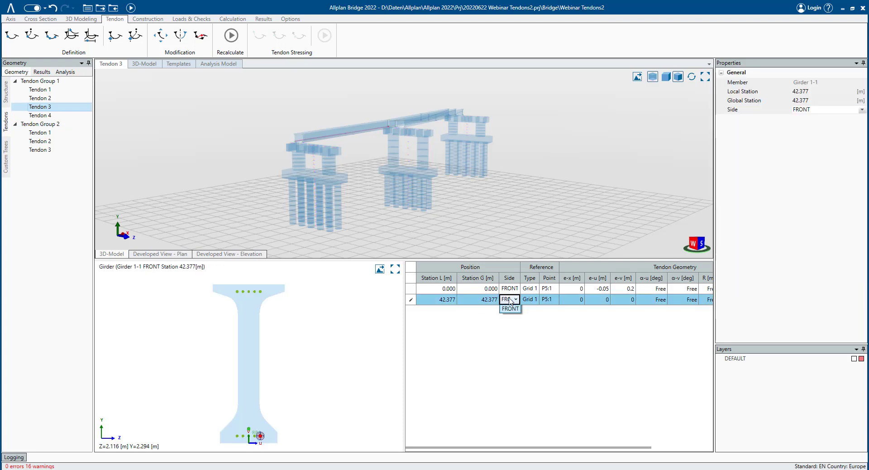
click(509, 299)
click(510, 310)
- Set the side of Tendon 4's end tendon point in Tendon Group 1 to BACK
click(58, 116)
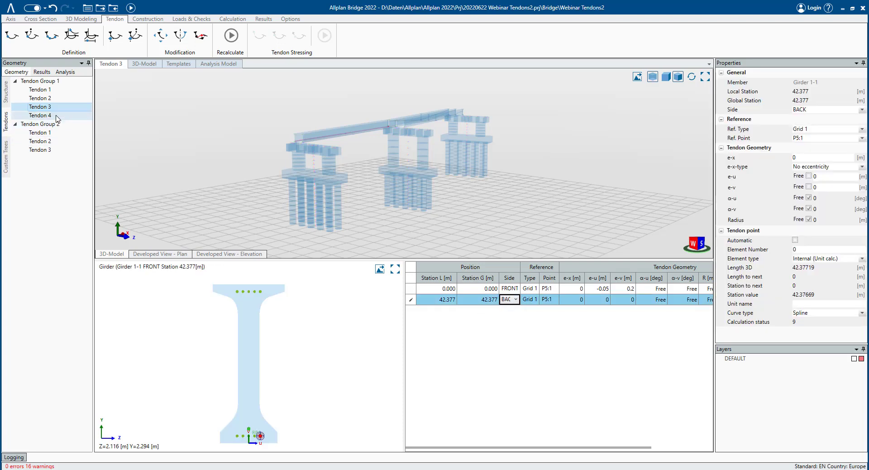
click(510, 300)
click(509, 300)
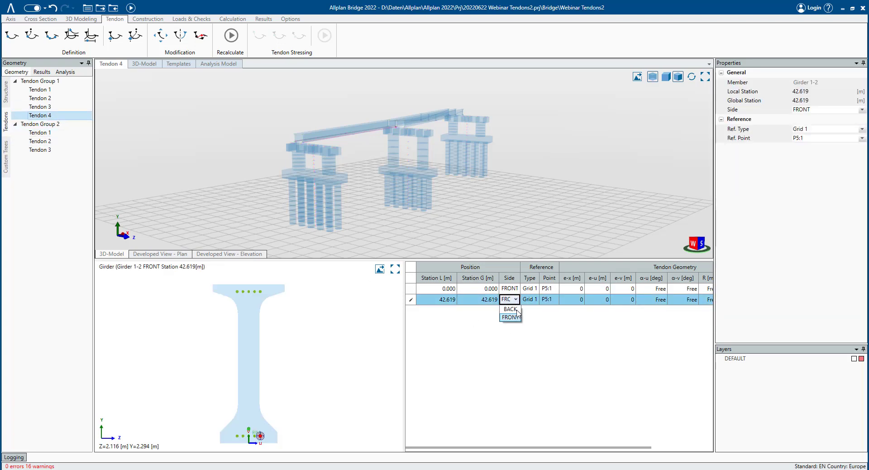
click(511, 309)
- Set the side of Tendon 1's end tendon point in Tendon Group 2 to BACK
click(40, 133)
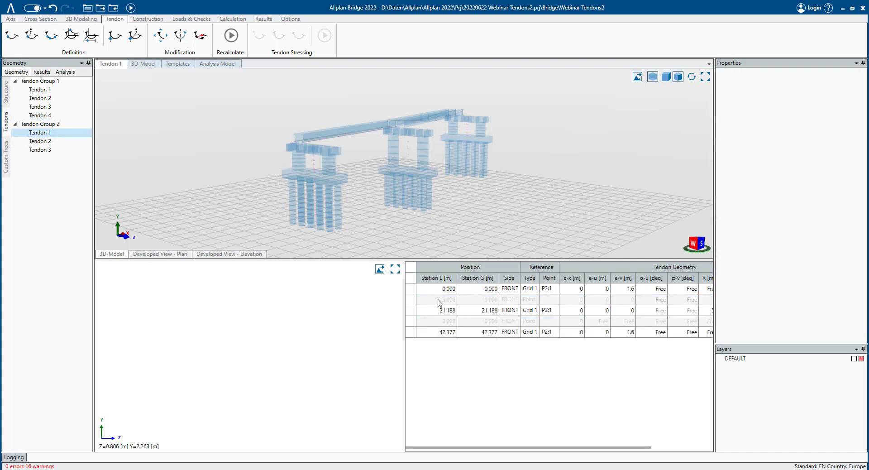
click(510, 332)
click(509, 332)
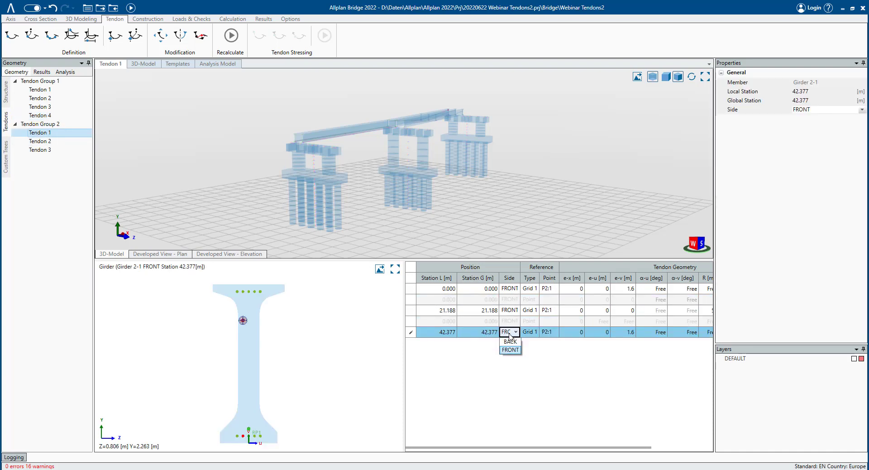
click(510, 342)
- Set the side of Tendon 2's end tendon point in Tendon Group 2 to BACK
click(40, 141)
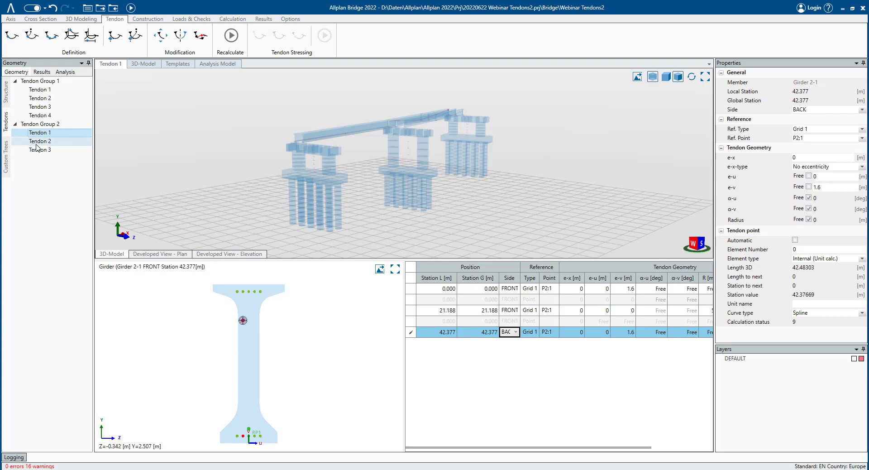
click(510, 332)
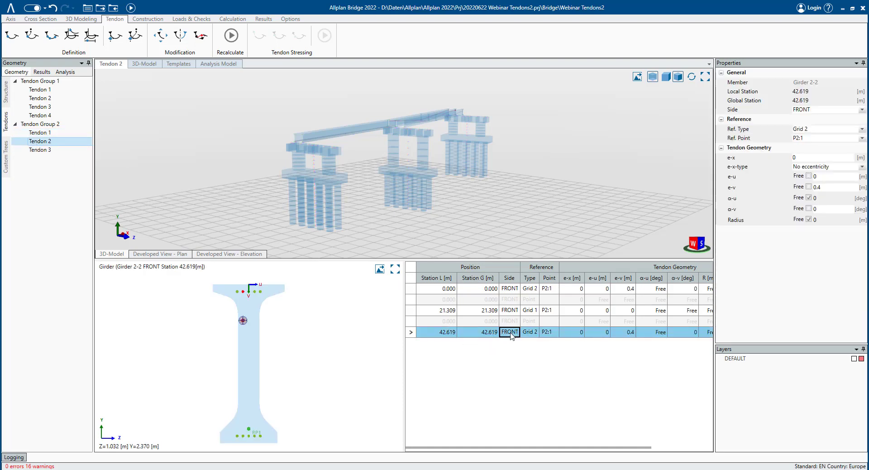
click(509, 332)
click(511, 342)
- Review the side of Tendon 3's end tendon point in Tendon Group 2 and recalculate the model
click(46, 150)
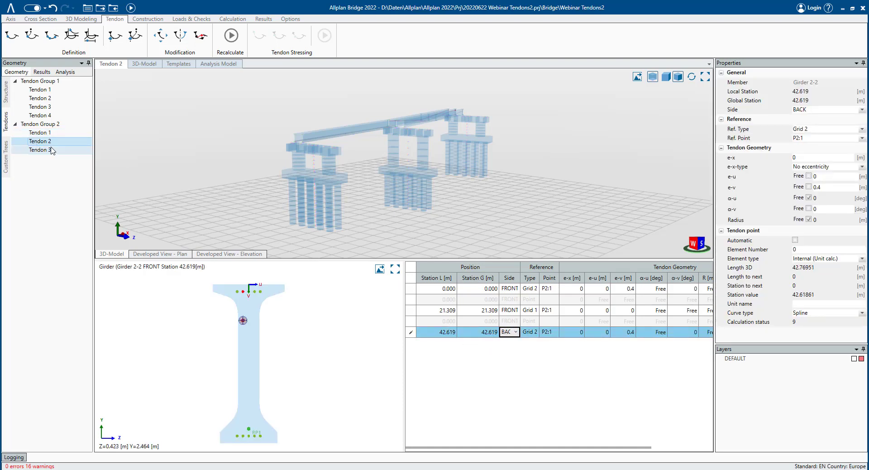
click(510, 311)
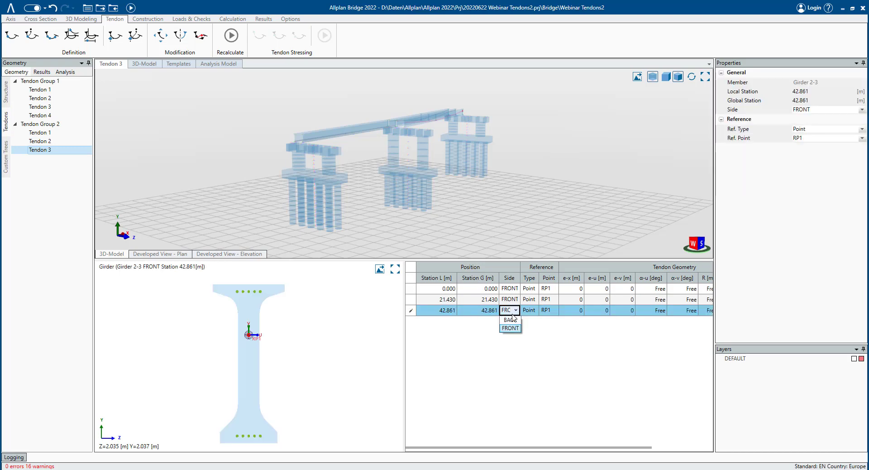
click(510, 311)
click(131, 7)
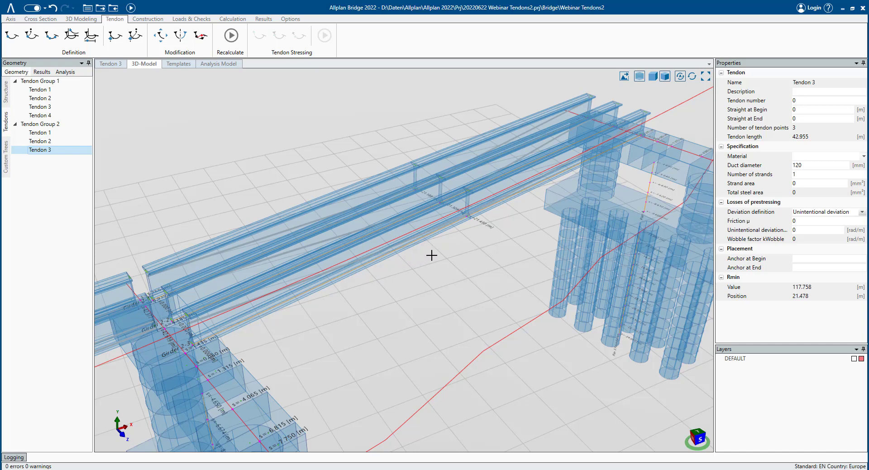
- Enable the Neglect deviation option for Link Girder 2-2 in the structure tree
middle_drag(438, 252, 423, 249)
scroll(413, 240, down, 2)
scroll(413, 241, down, 3)
middle_drag(355, 266, 437, 241)
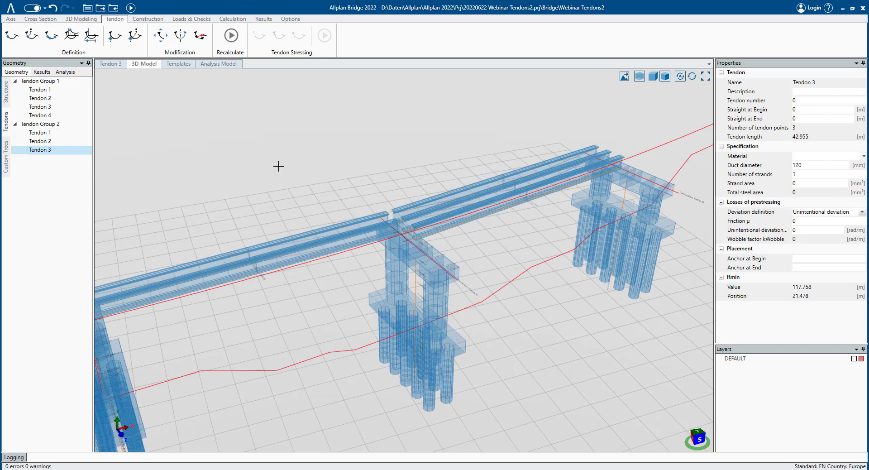
click(7, 92)
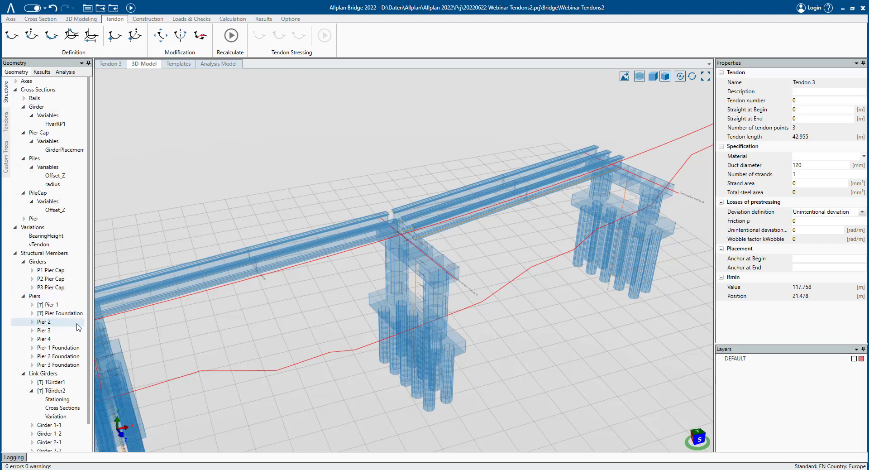
click(33, 391)
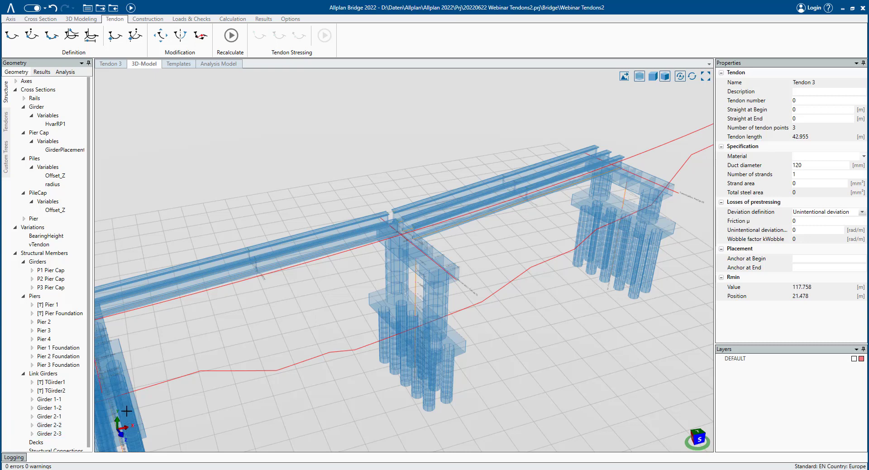
click(73, 426)
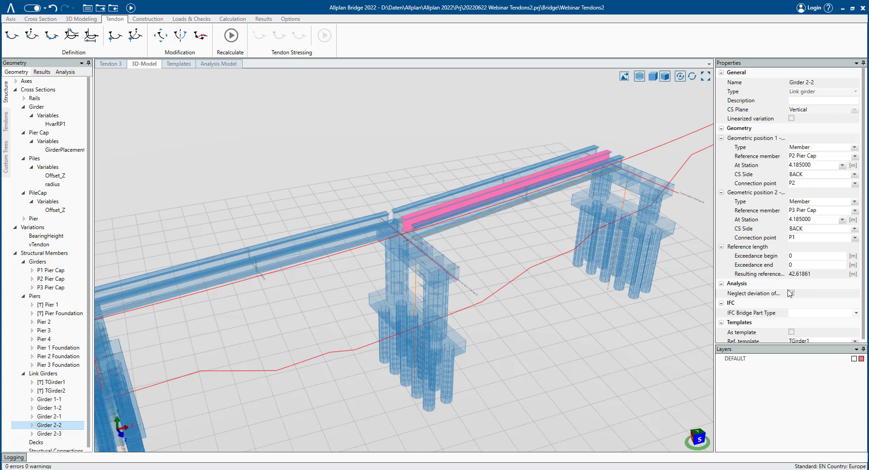
click(790, 292)
- Set Girder 2-2's first geometric position to reference member P1 Pier Cap at station -4.065
click(58, 408)
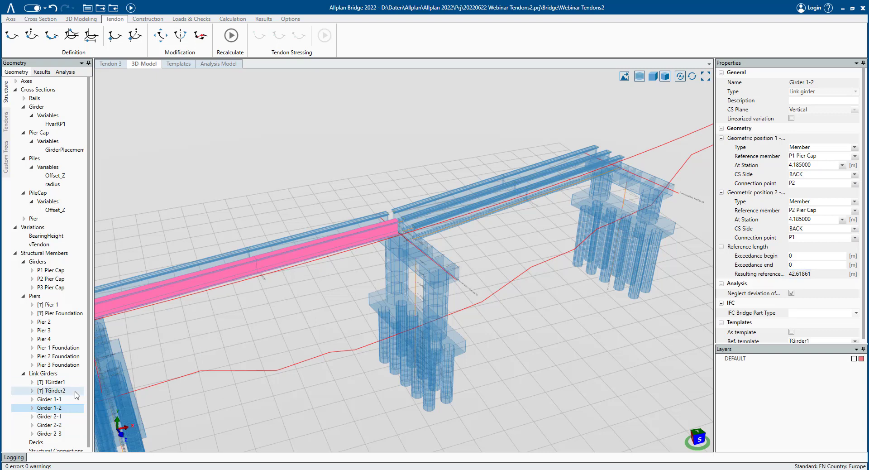
click(49, 399)
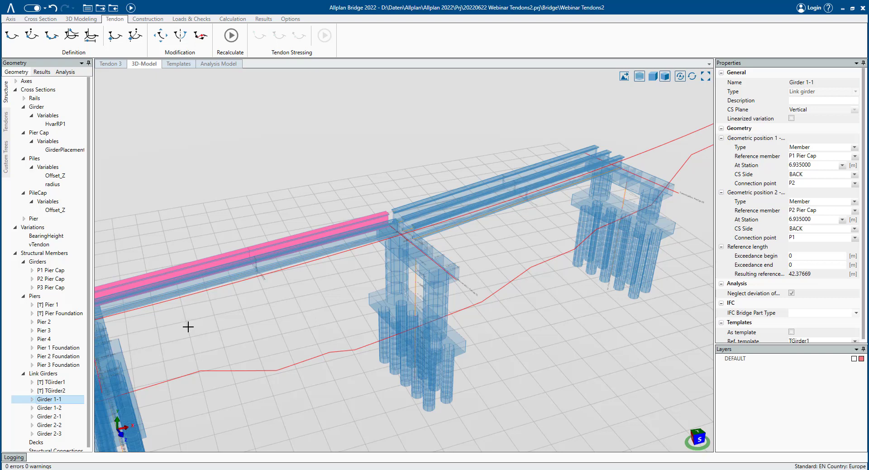
double_click(56, 426)
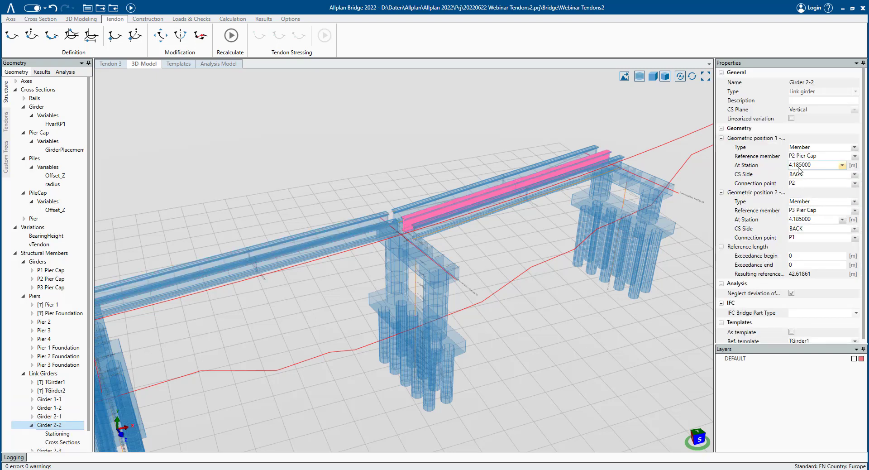
click(806, 149)
click(806, 149)
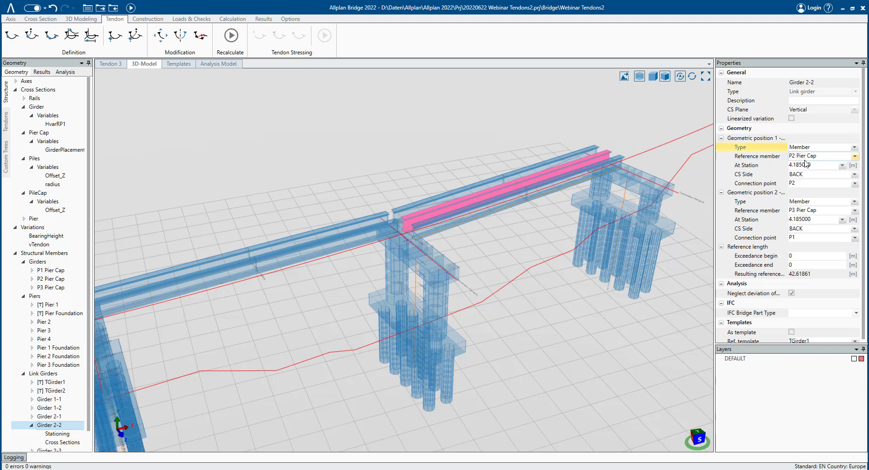
click(805, 156)
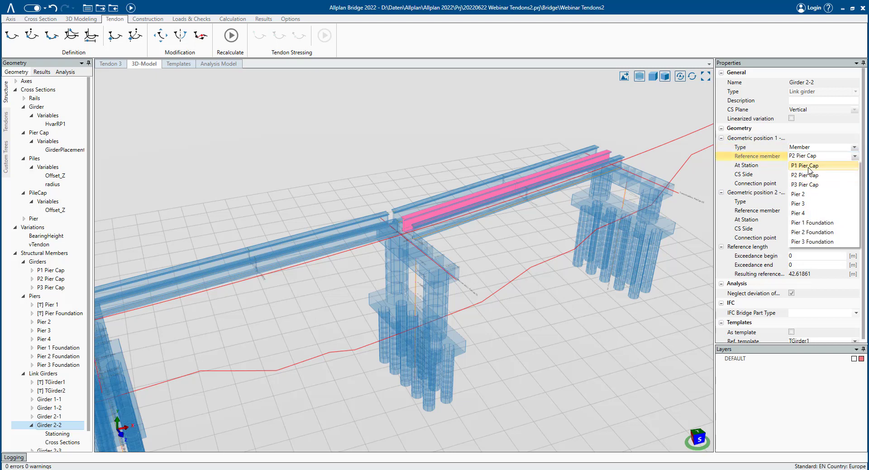
click(810, 166)
click(811, 165)
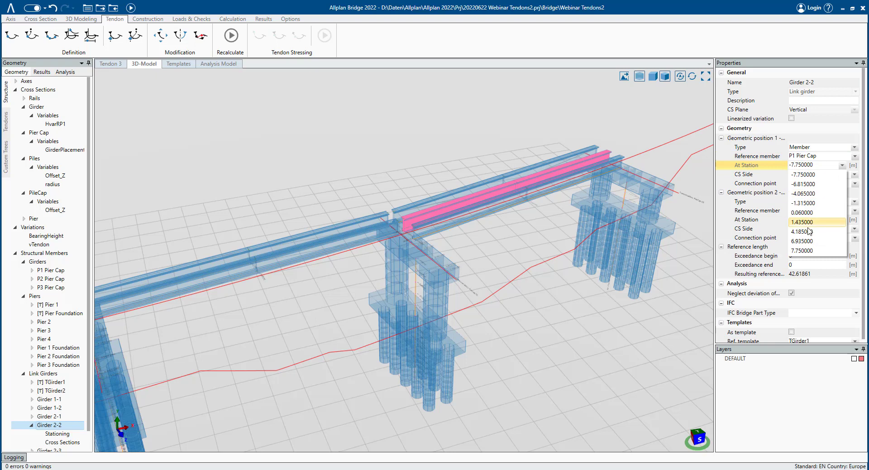
click(809, 193)
- Set Girder 2-2's second geometric position to P2 Pier Cap at station -4.065, and recalculate
click(810, 210)
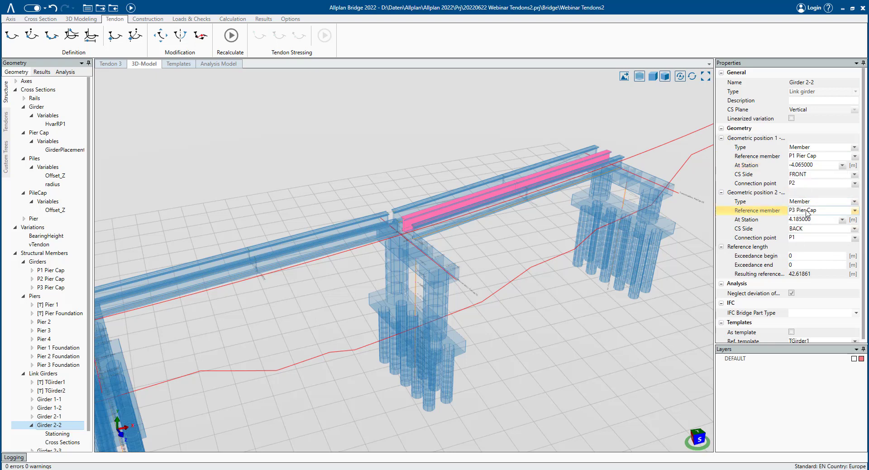
click(807, 229)
click(809, 219)
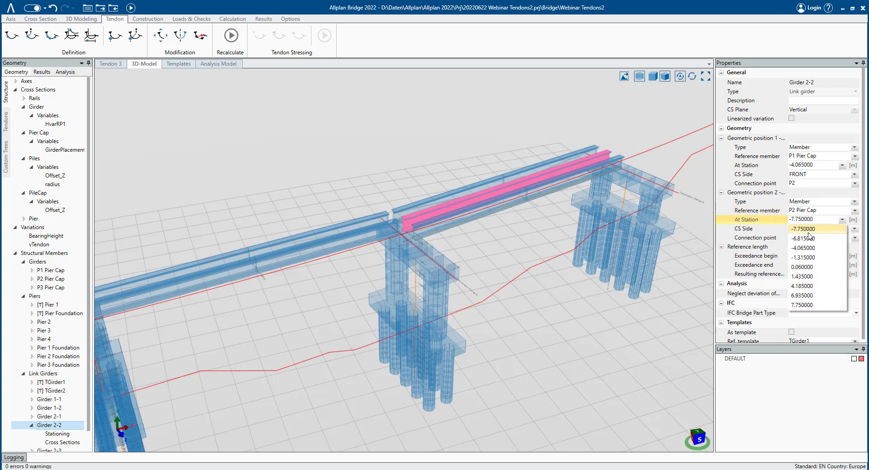
click(805, 248)
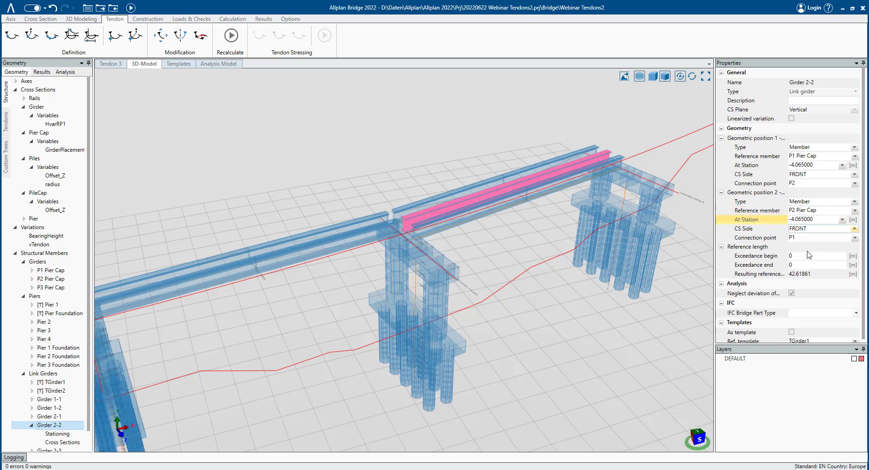
click(130, 8)
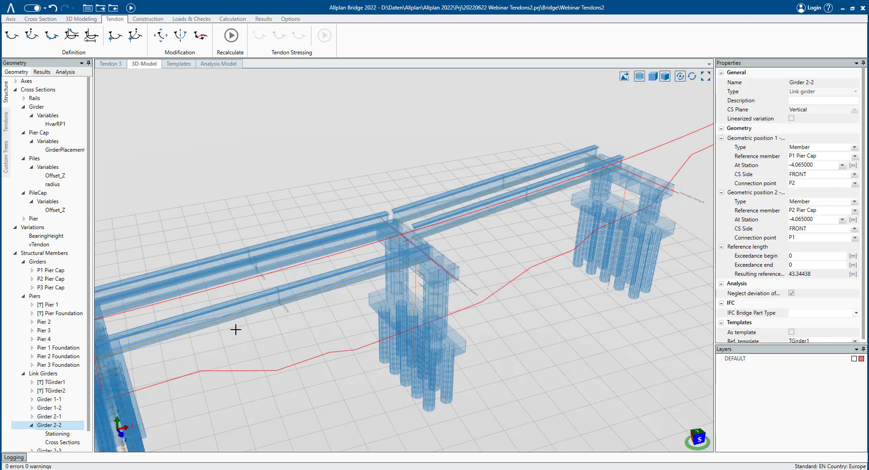
- Rename the link girder Girder 2-2 as Girder 1-3
click(61, 415)
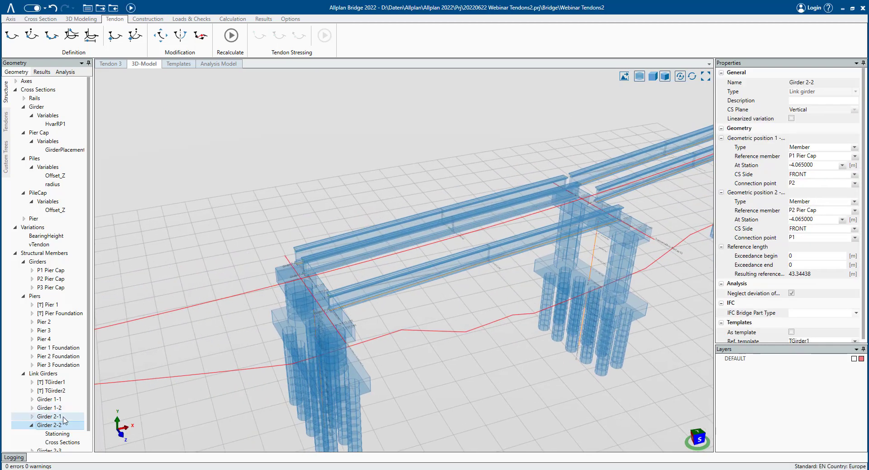
click(66, 426)
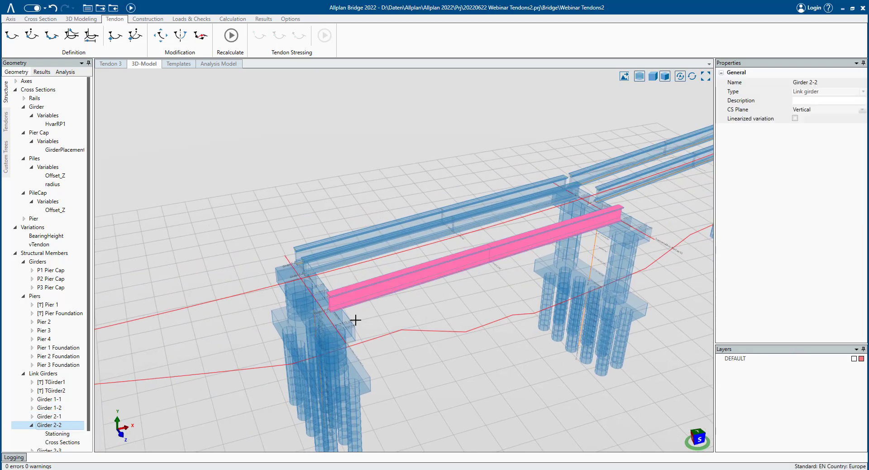
click(71, 426)
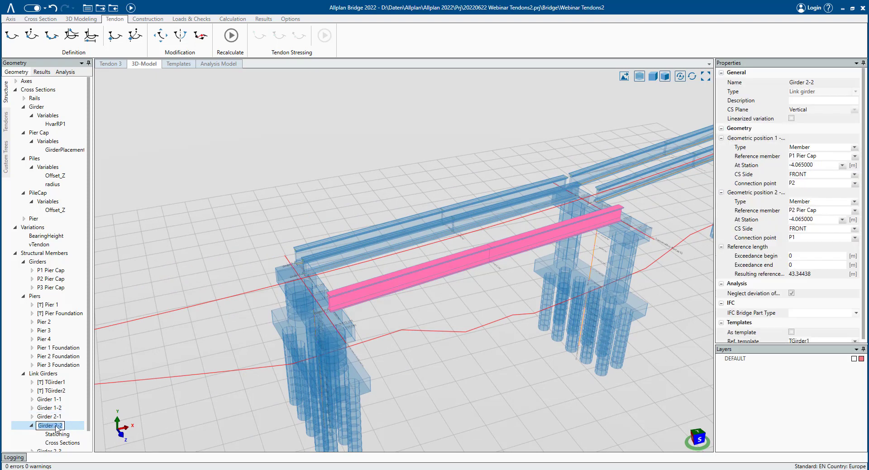
drag(56, 427, 83, 428)
text(1-3)
key(Return)
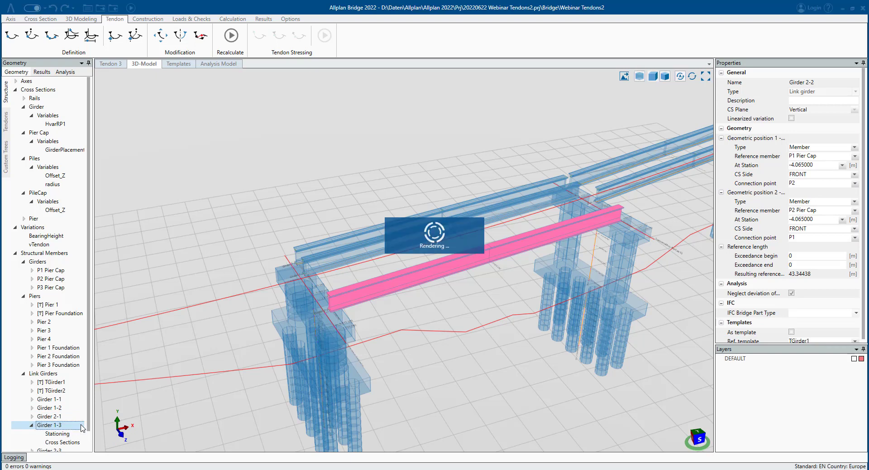
- Inspect the new Girder 1-3 between the P1 and P2 pier caps in the 3D view
click(31, 426)
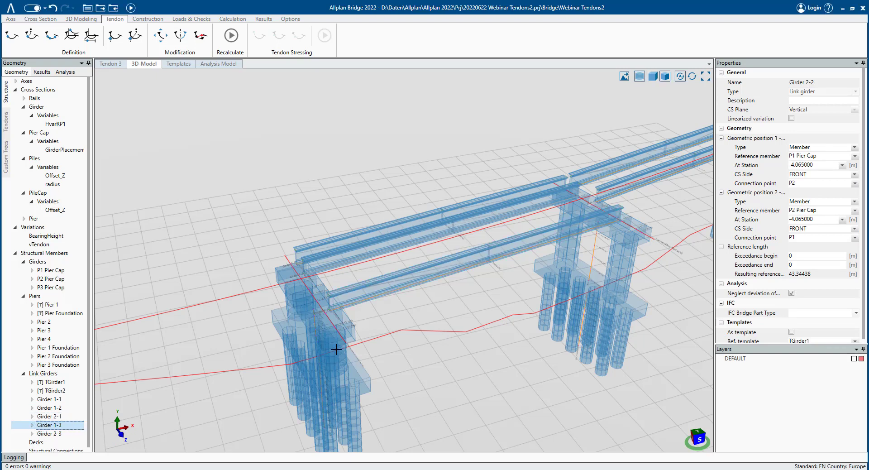
click(48, 424)
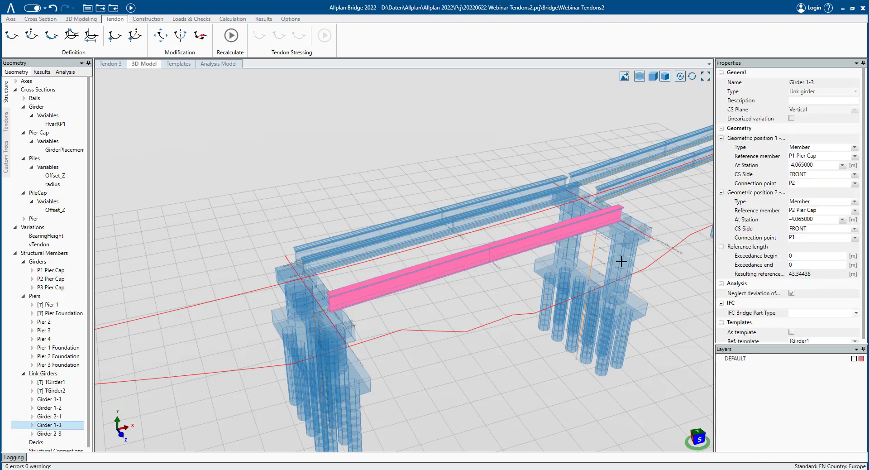
middle_drag(621, 258, 619, 223)
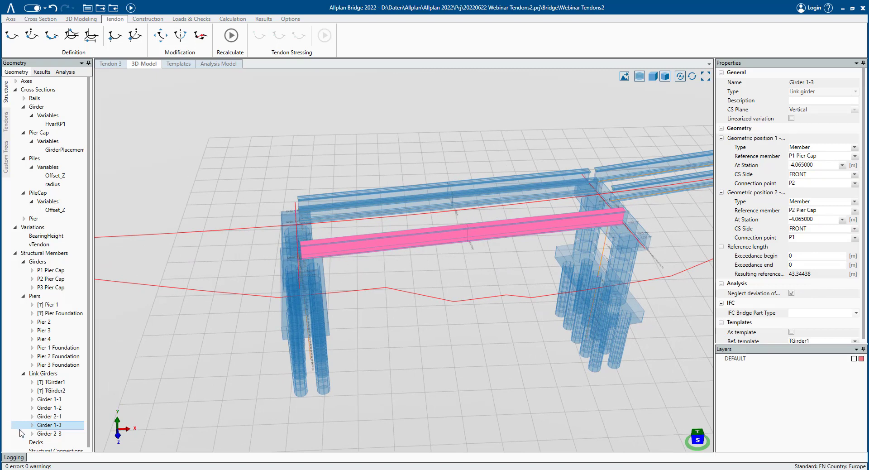
right_click(50, 425)
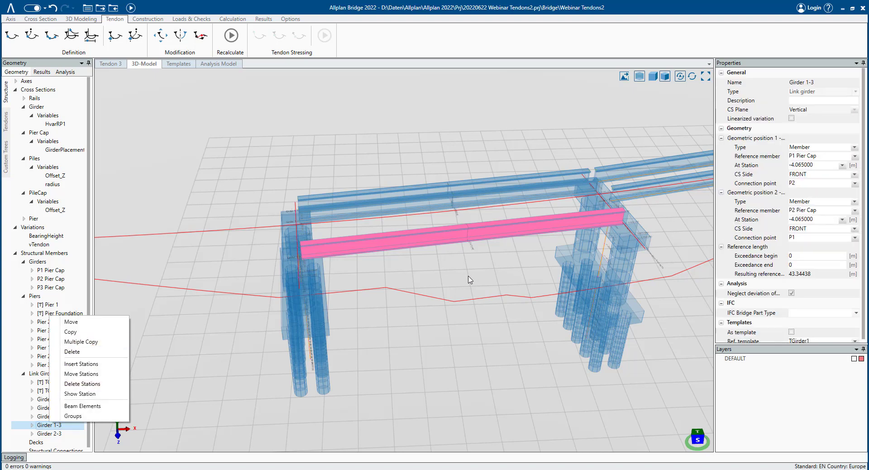
click(416, 365)
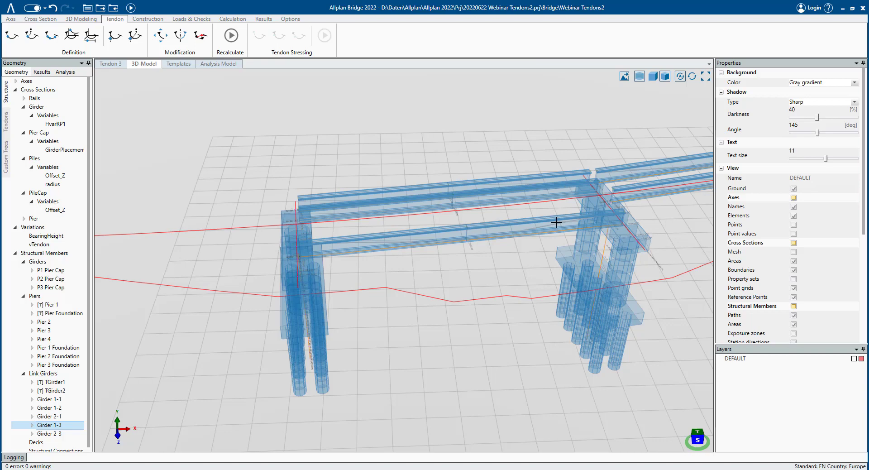
scroll(392, 248, up, 5)
middle_drag(373, 251, 425, 231)
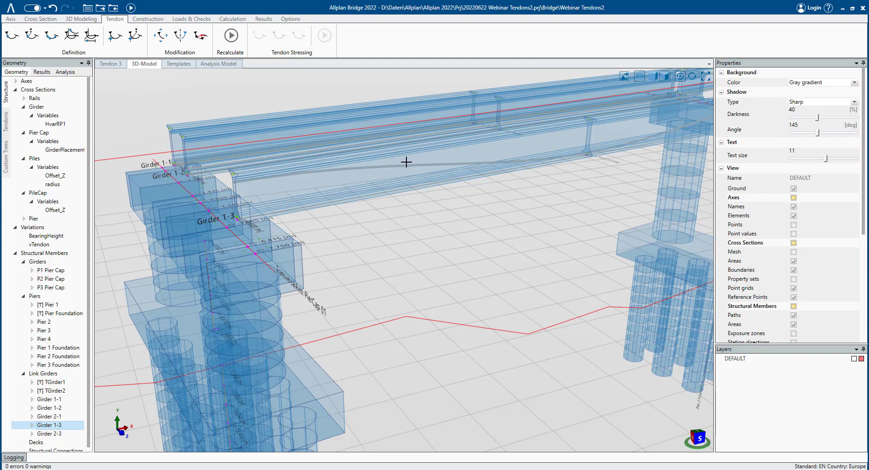
middle_drag(424, 180, 536, 181)
- Inspect Tendon 2 of Tendon Group 2 along the girders in the 3D view
click(6, 121)
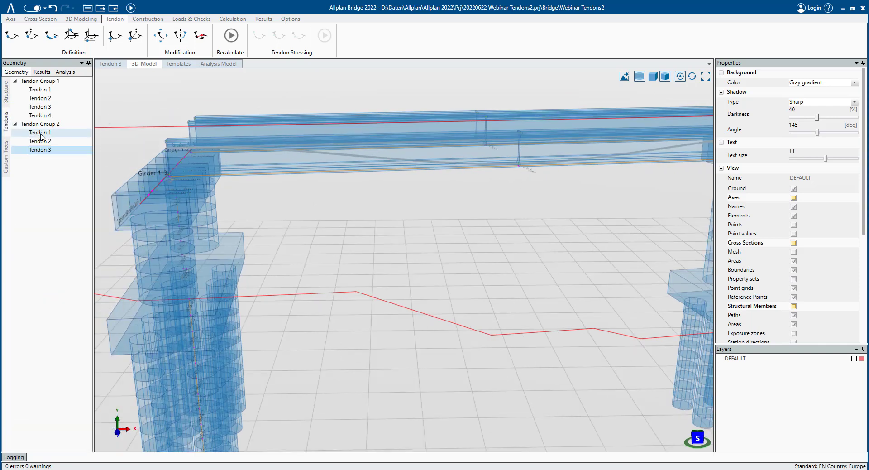
click(47, 142)
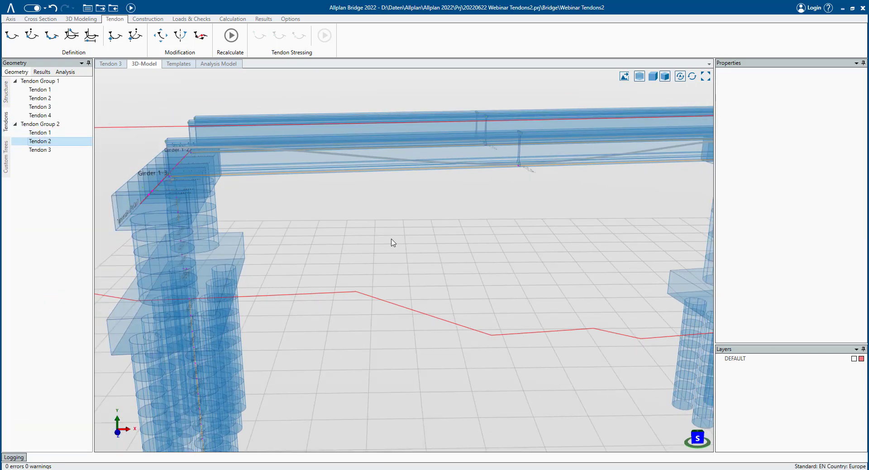
scroll(363, 142, up, 5)
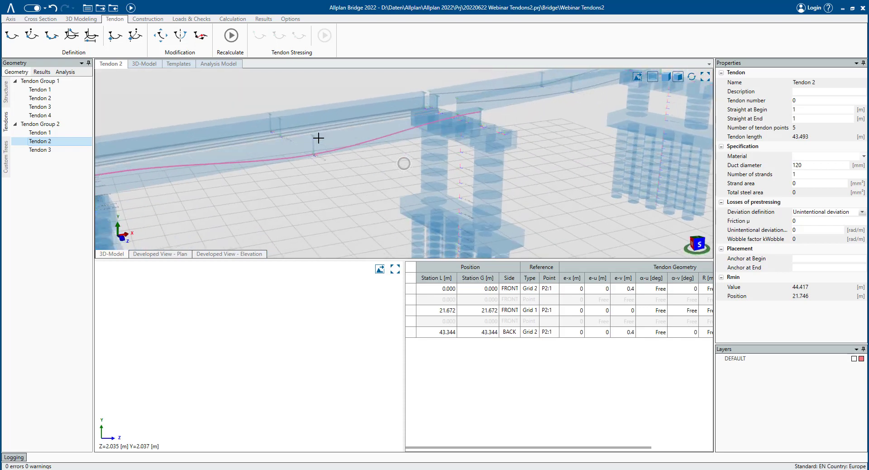
scroll(399, 122, up, 2)
scroll(399, 123, up, 1)
scroll(270, 119, up, 1)
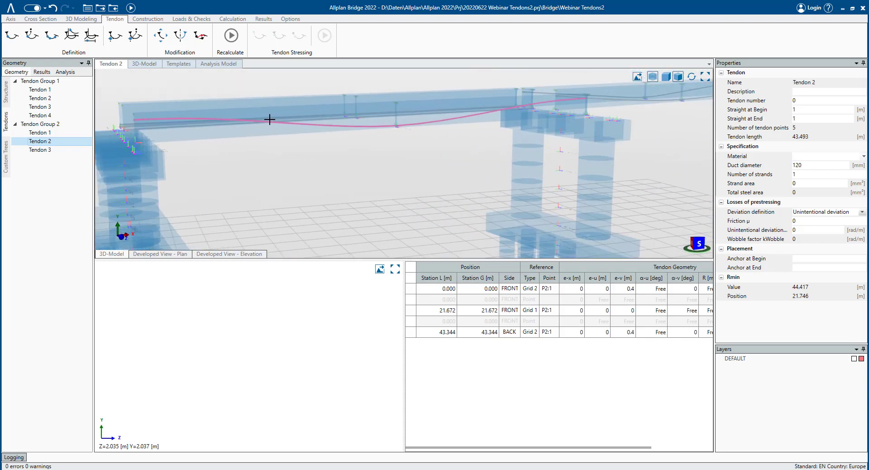
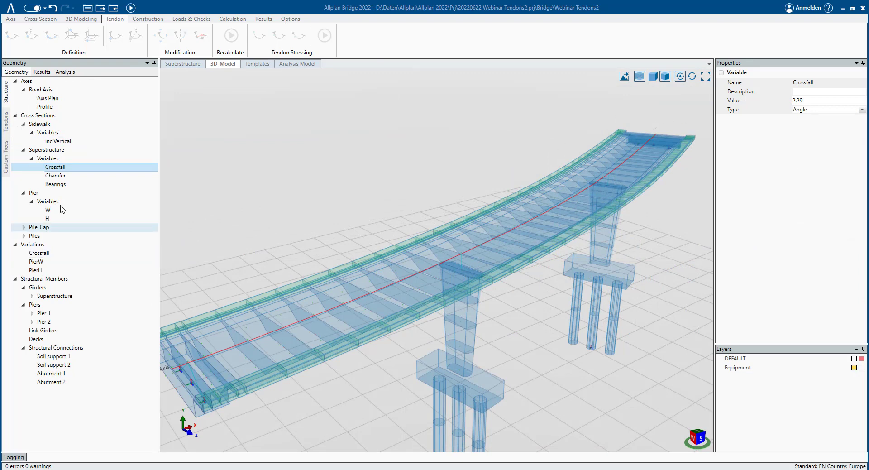
- Open Tendon 1-1 from the tendons tree and review its tendon point table
click(47, 153)
double_click(47, 153)
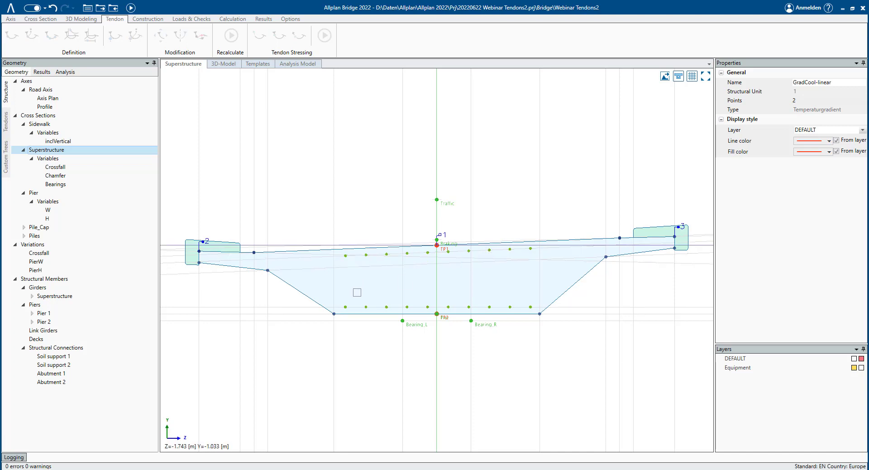
click(6, 121)
double_click(43, 90)
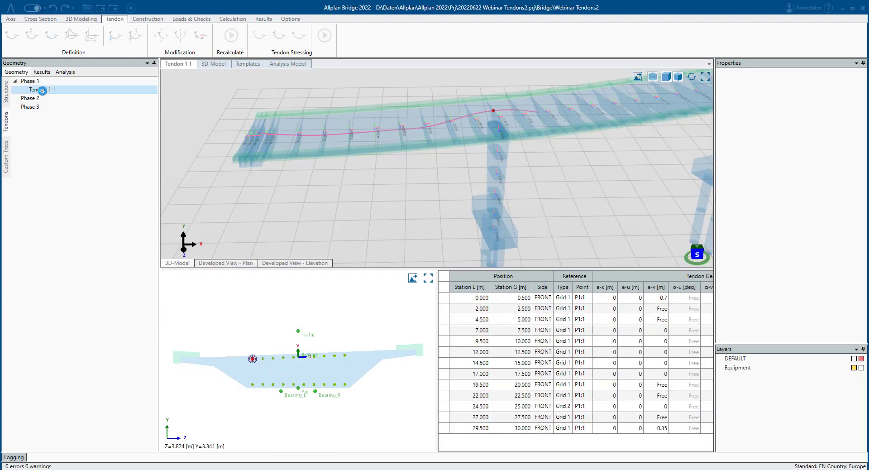
scroll(277, 163, up, 5)
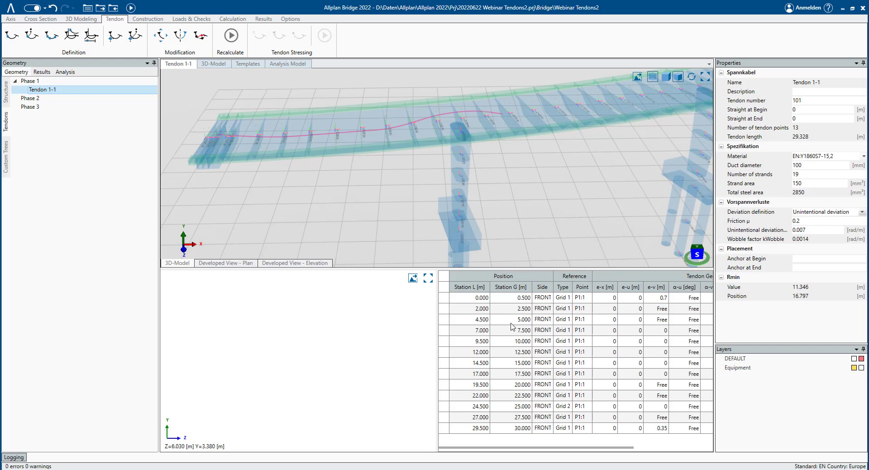
click(548, 310)
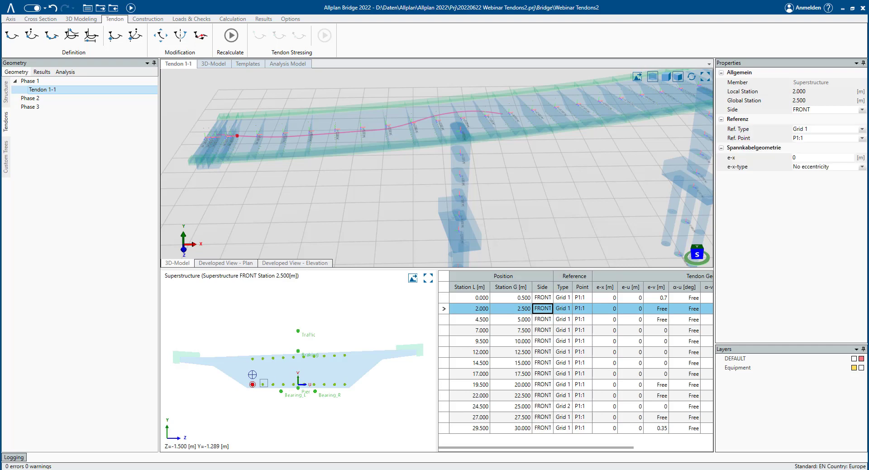
click(511, 408)
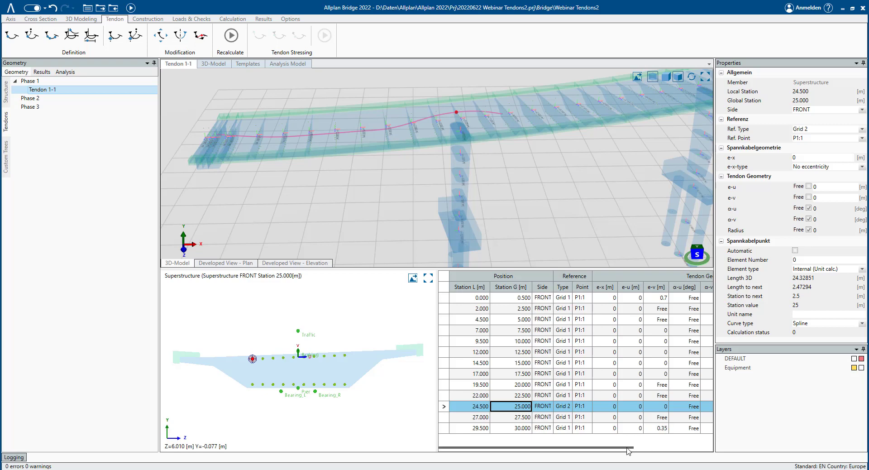
drag(639, 448, 546, 447)
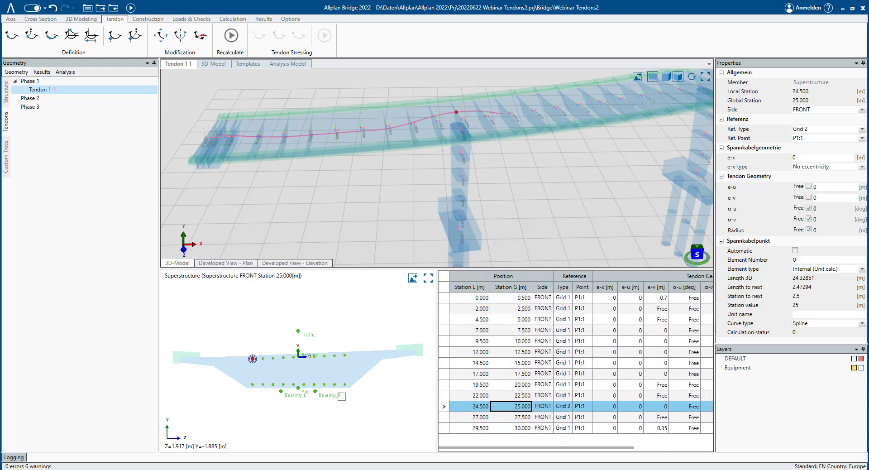
- Set Tendon 1-1's anchor at begin to Anchor and its anchor at end to Coupler
click(46, 100)
click(52, 91)
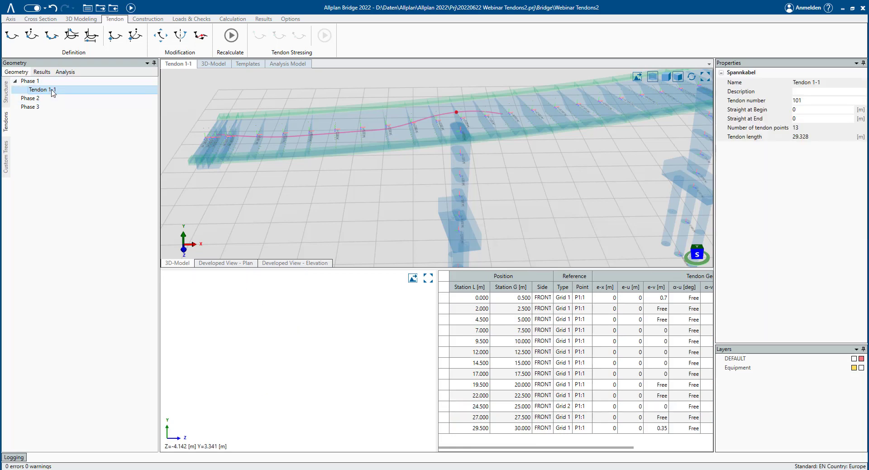
click(808, 120)
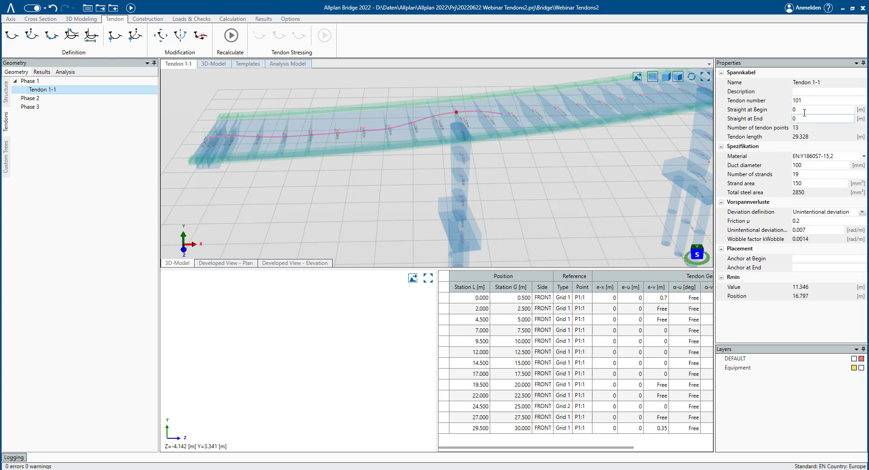
click(808, 258)
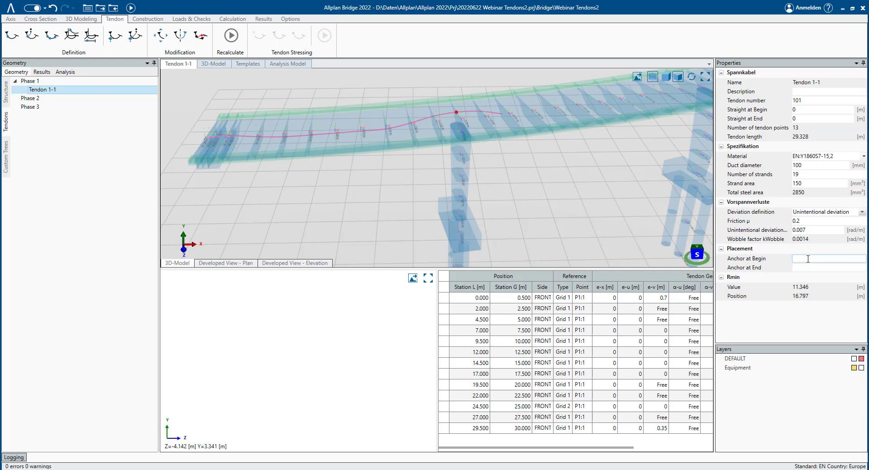
click(803, 256)
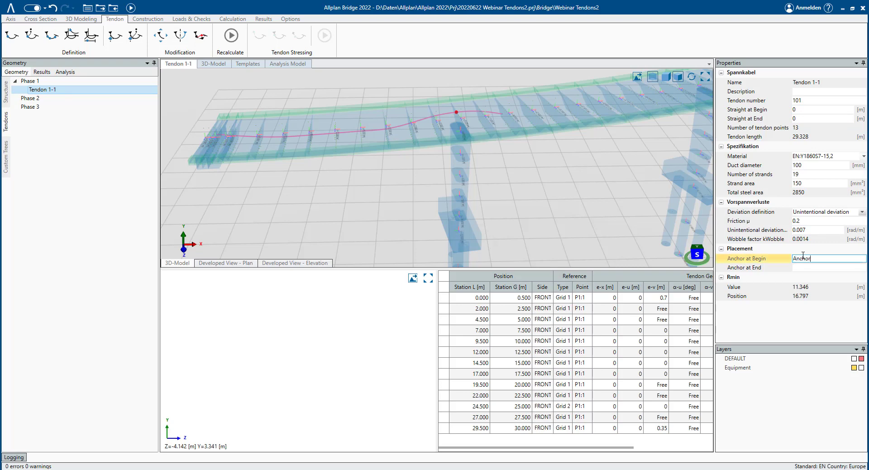
drag(815, 259, 741, 254)
key(ctrl+c)
click(806, 267)
key(ctrl+v)
click(817, 259)
click(815, 268)
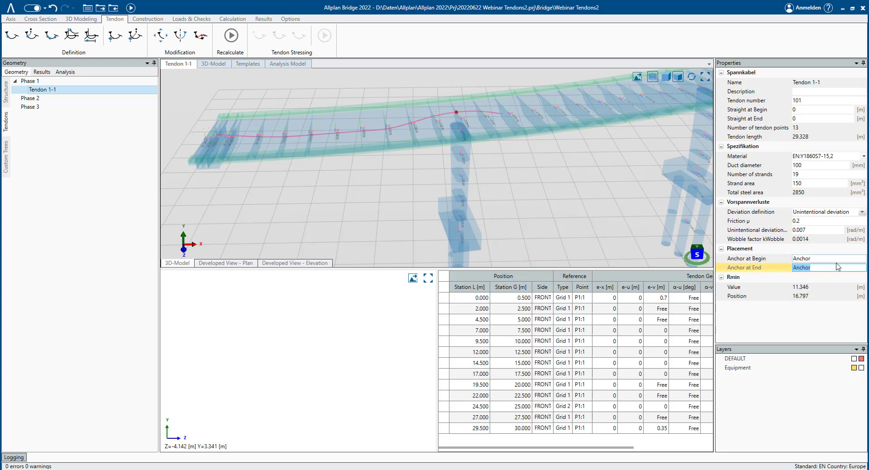
text(Coupler)
click(830, 258)
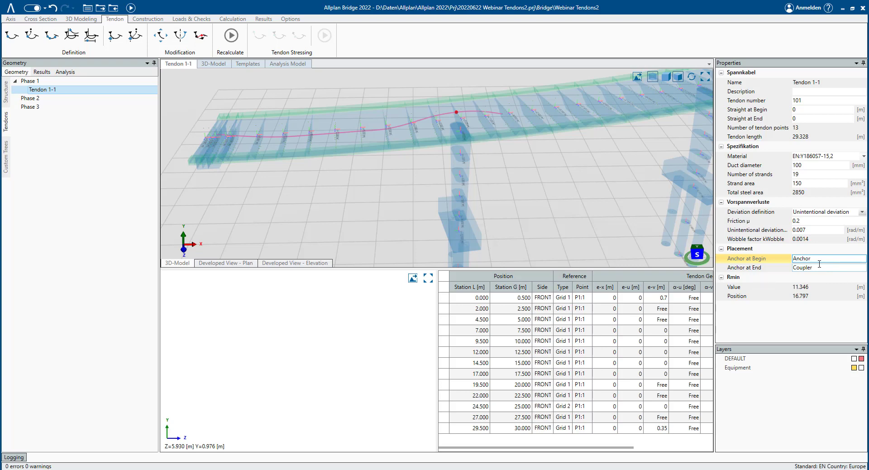
- Set Tendon 1-1's straight length at begin and at end to 1 m, and recalculate
click(805, 112)
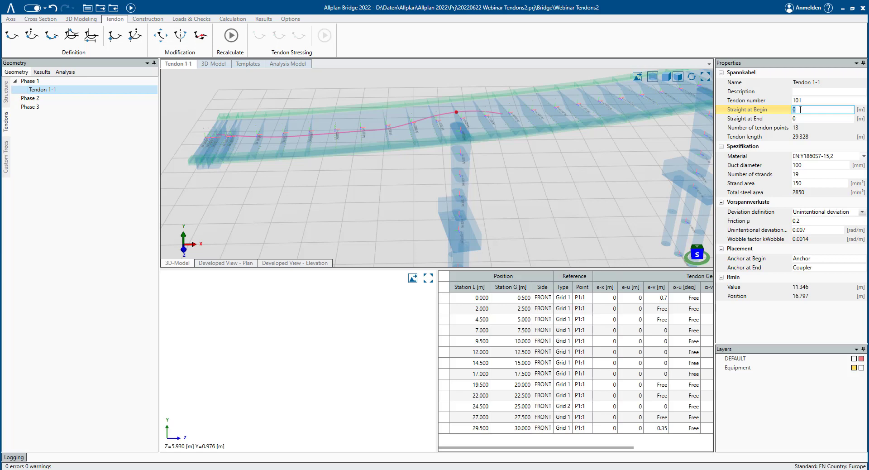
drag(802, 118, 774, 121)
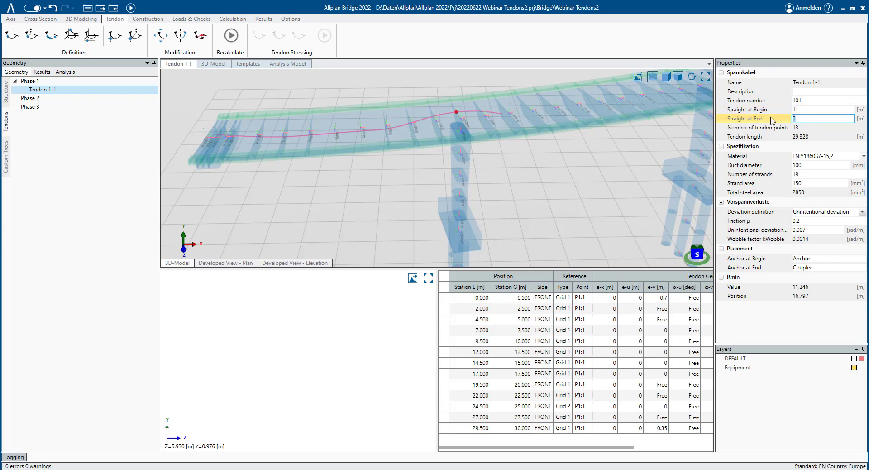
text(1)
click(805, 110)
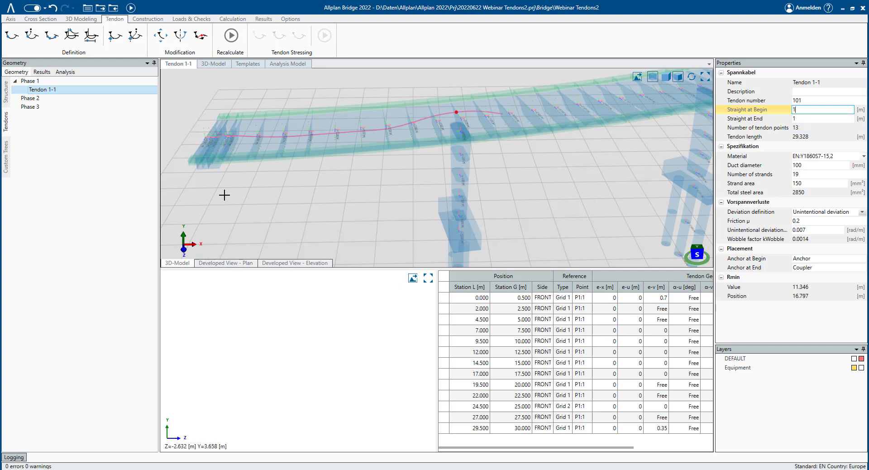
click(231, 36)
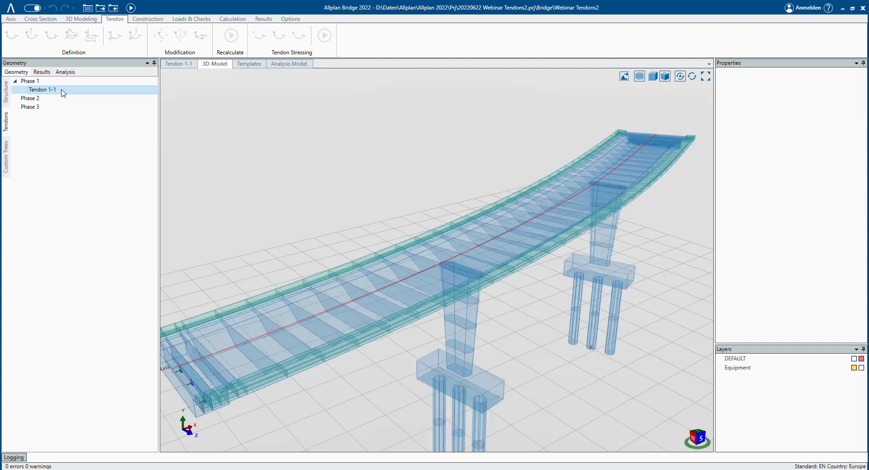
- Inspect the straight end segments of Tendon 1-1 along the girder in the 3D view
scroll(229, 143, up, 5)
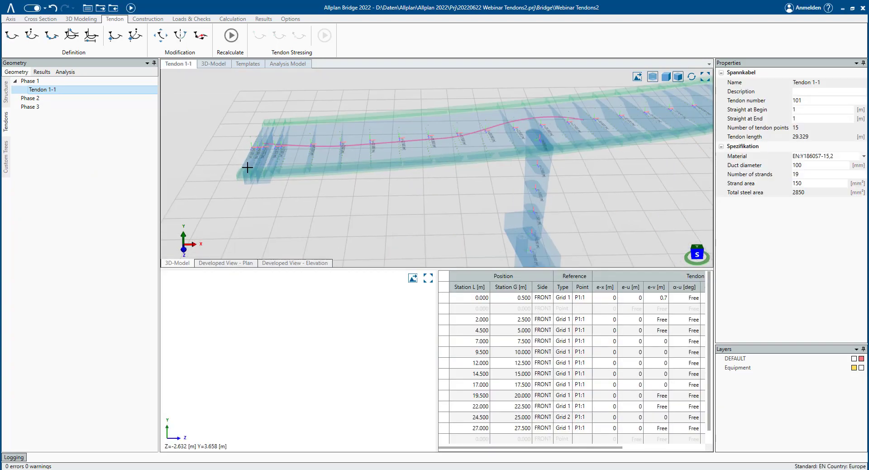
scroll(251, 129, up, 5)
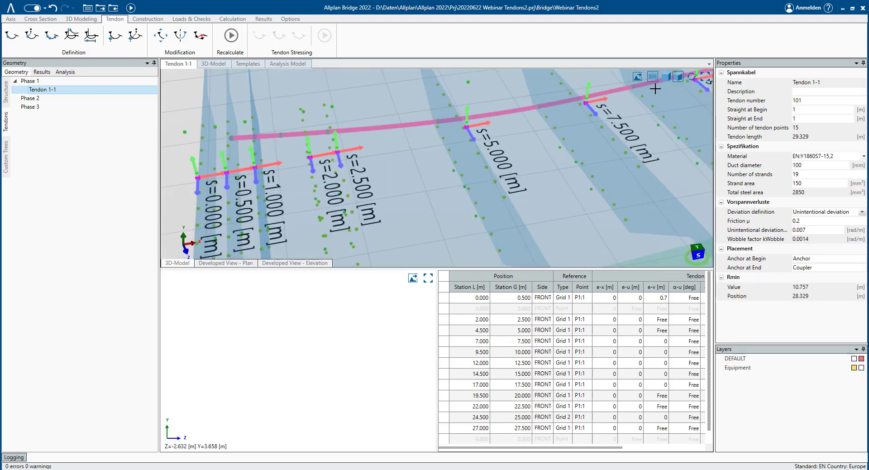
middle_drag(655, 89, 245, 189)
middle_drag(639, 129, 486, 152)
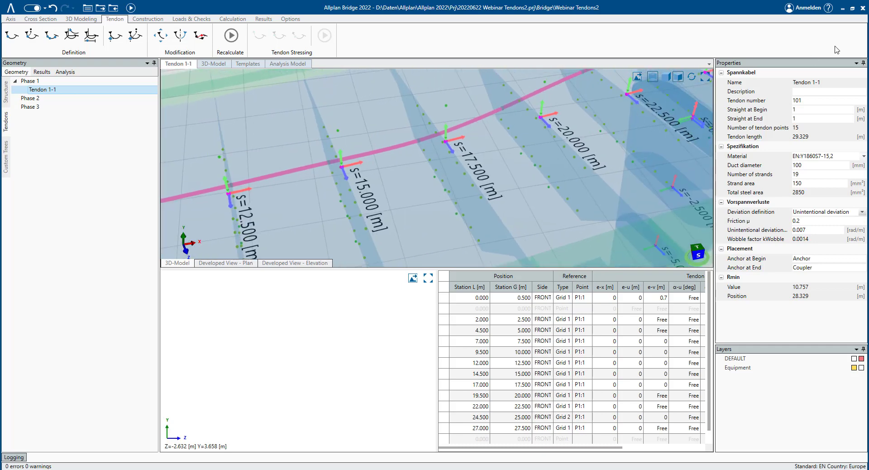
middle_drag(640, 146, 453, 169)
middle_drag(518, 146, 428, 198)
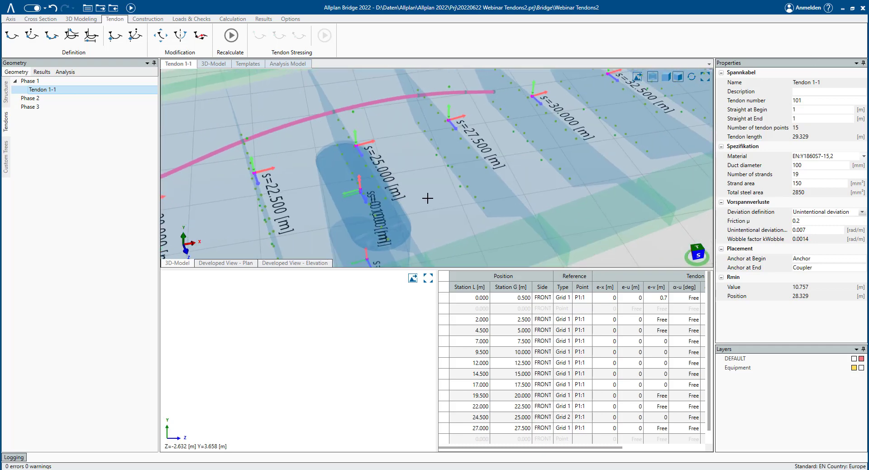
middle_drag(511, 132, 383, 171)
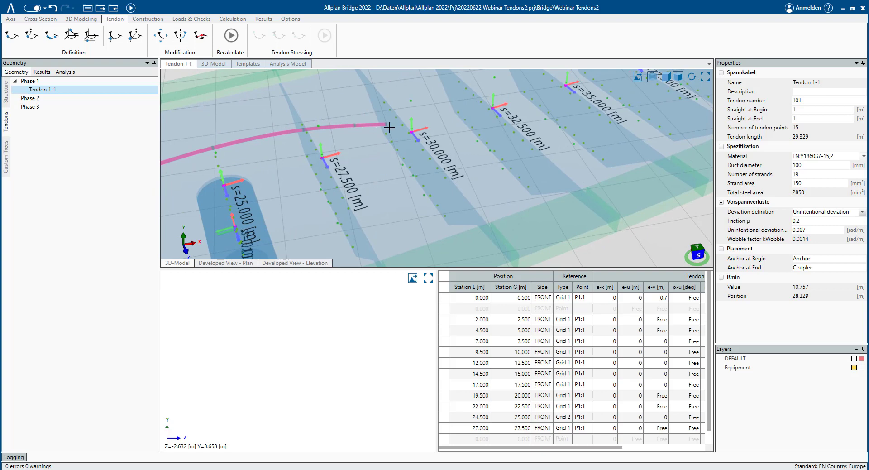
scroll(550, 376, down, 1)
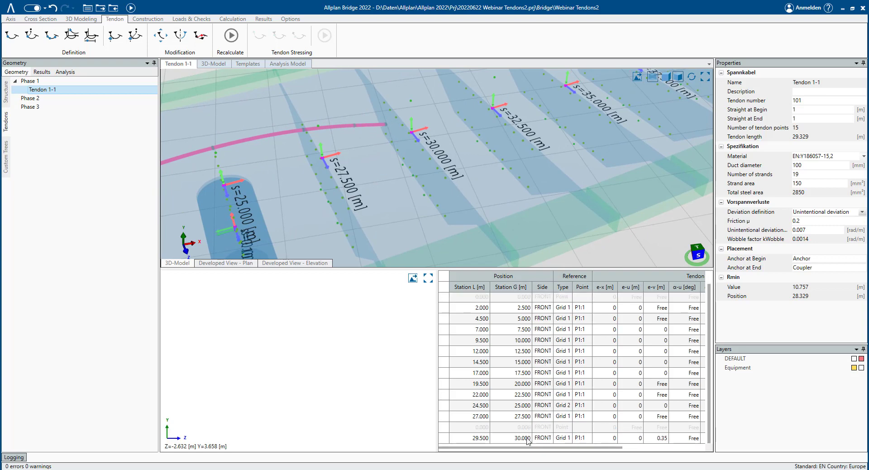
- Examine Tendon 1-1's tendon point rows against the tendon's shape in the 3D view
click(526, 437)
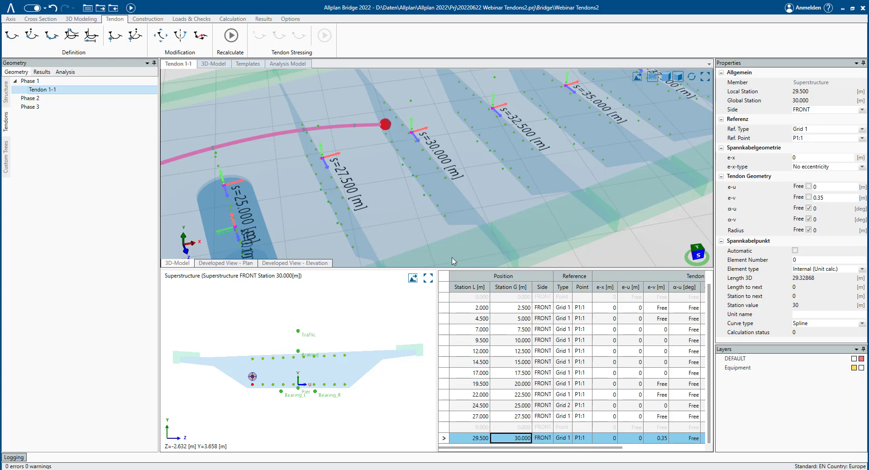
scroll(419, 190, down, 5)
middle_drag(404, 184, 443, 114)
scroll(448, 98, up, 6)
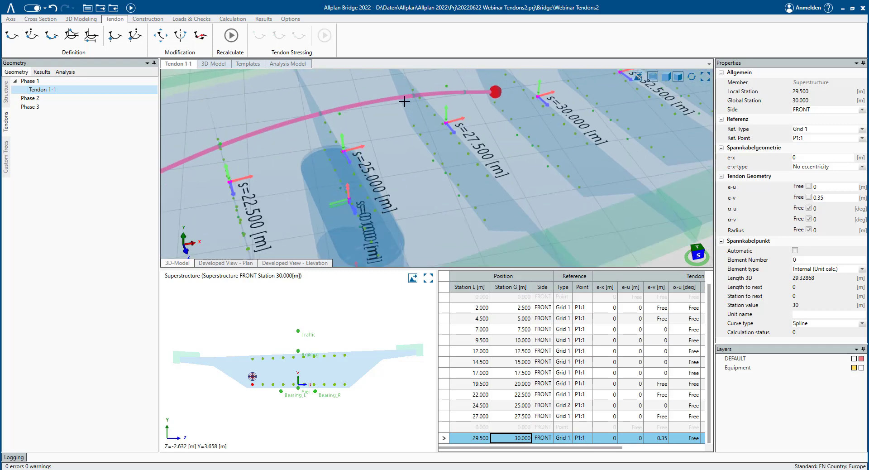
mouse_move(408, 138)
right_down()
mouse_move(394, 122)
mouse_move(415, 129)
right_up()
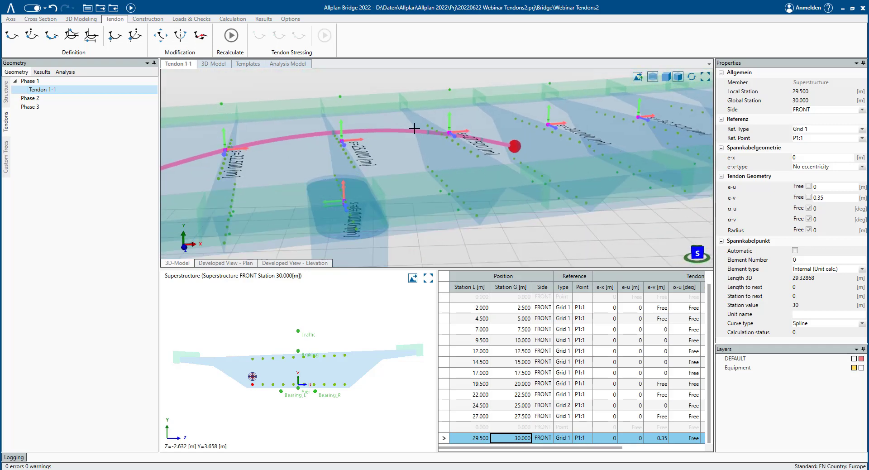
right_drag(519, 157, 508, 158)
middle_drag(531, 144, 461, 137)
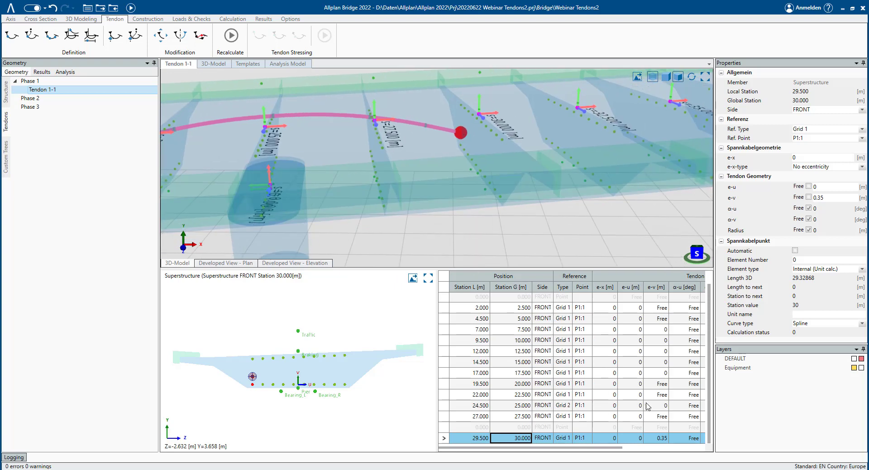
click(658, 382)
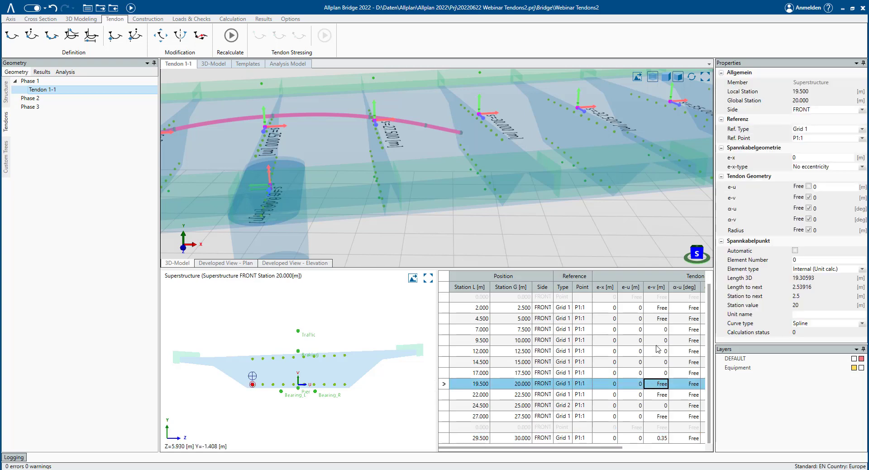
click(630, 352)
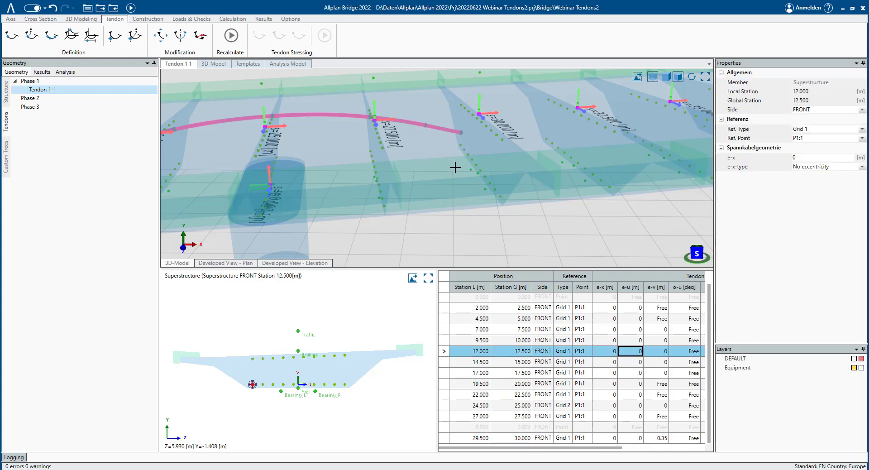
click(606, 352)
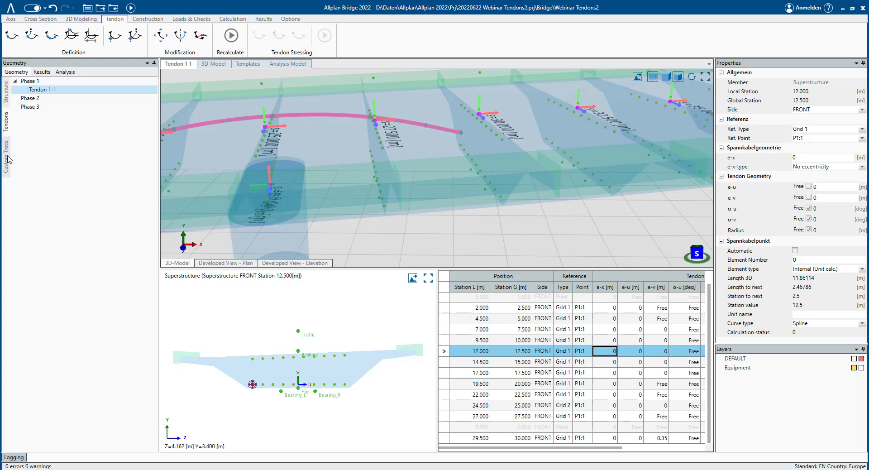
scroll(286, 159, down, 5)
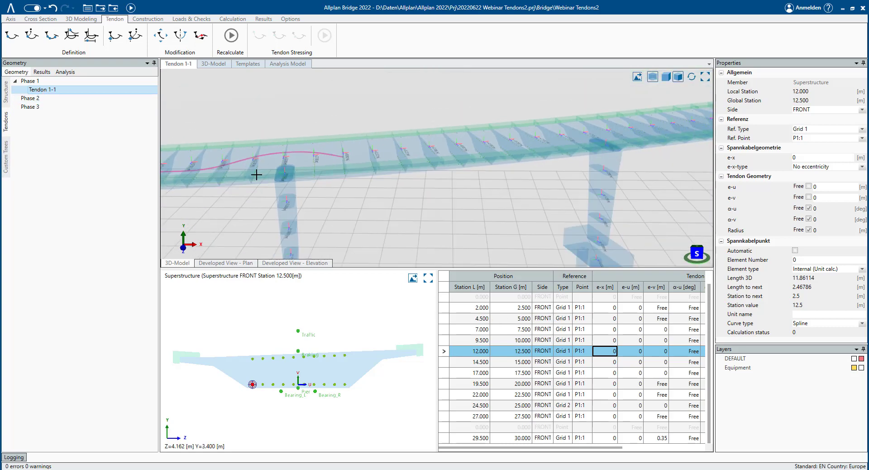
scroll(256, 175, down, 2)
middle_drag(337, 155, 316, 180)
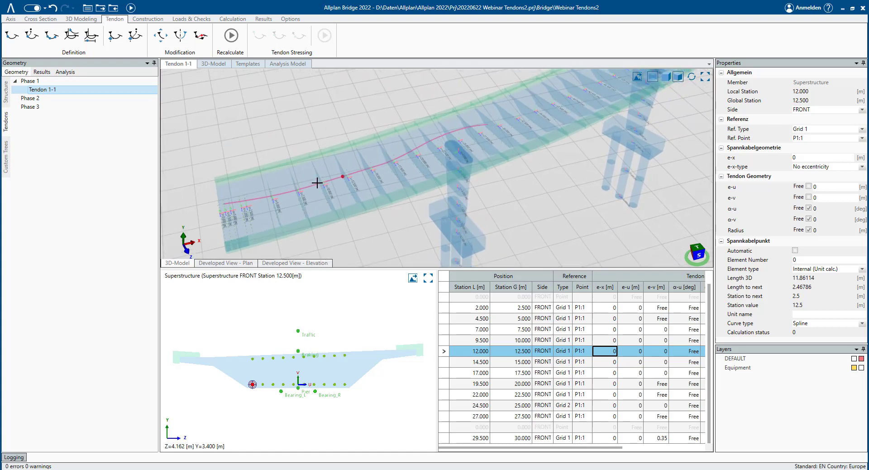
- Use Multiple Copy and Move on Tendon 1-1 to create Tendon 1-2 at the girder's start station on a bottom grid point
right_click(51, 91)
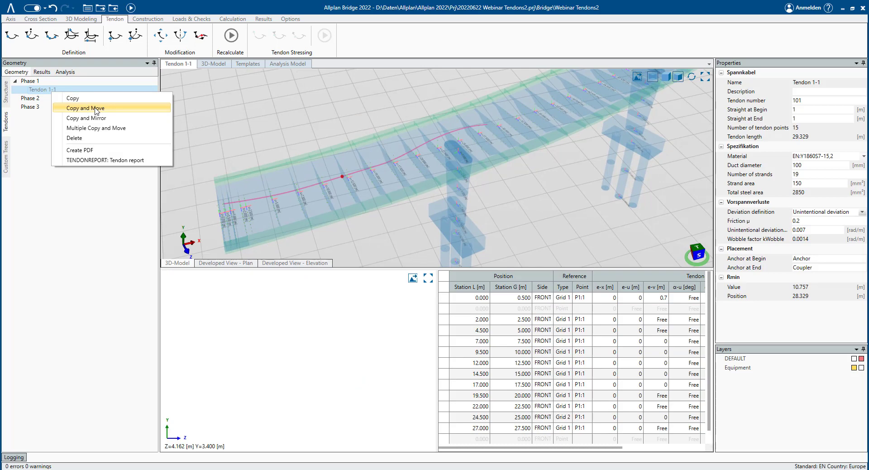
click(171, 130)
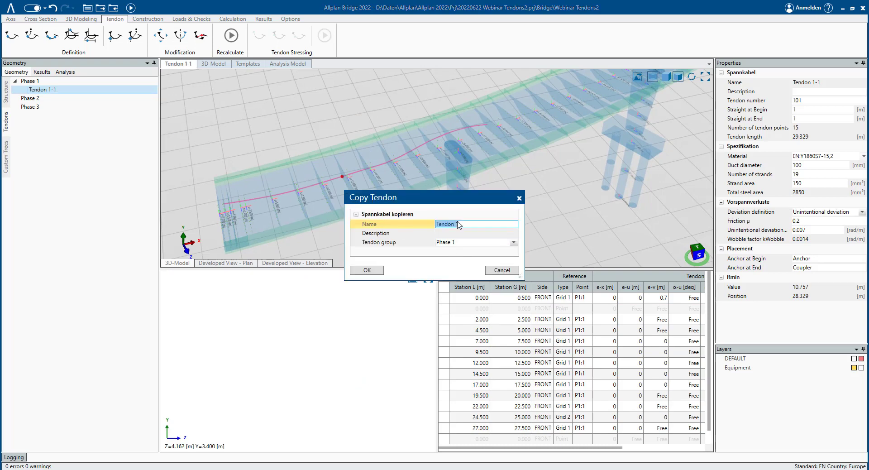
click(469, 222)
click(379, 270)
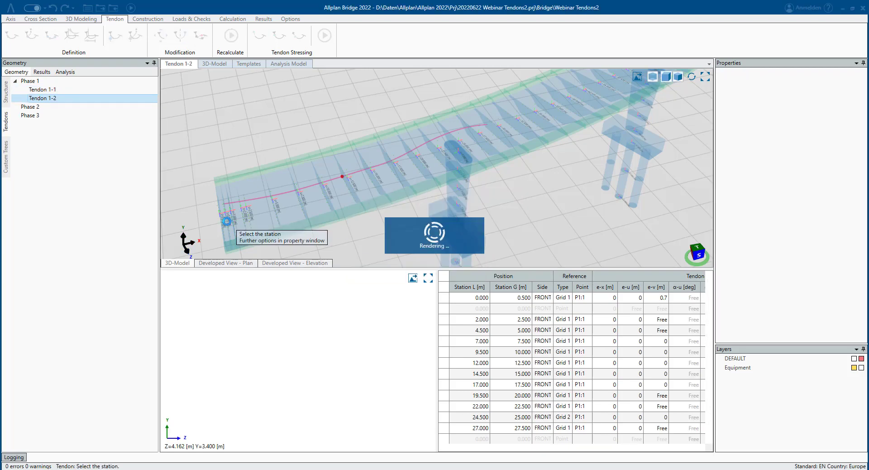
click(227, 221)
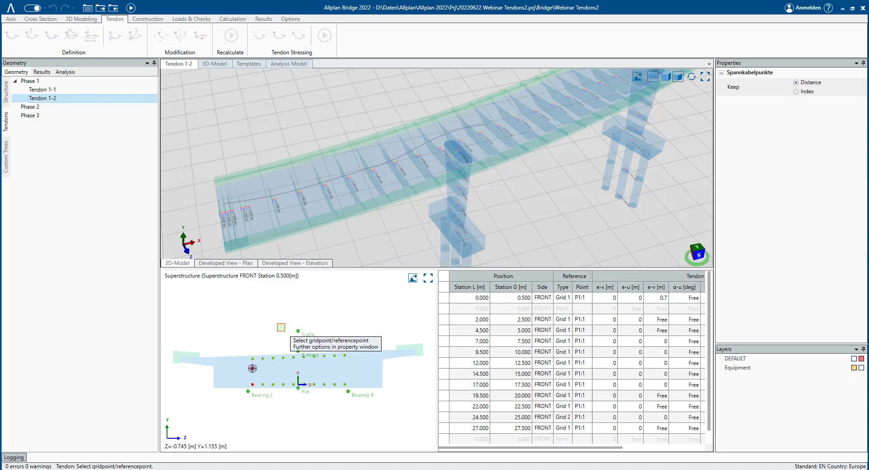
click(273, 383)
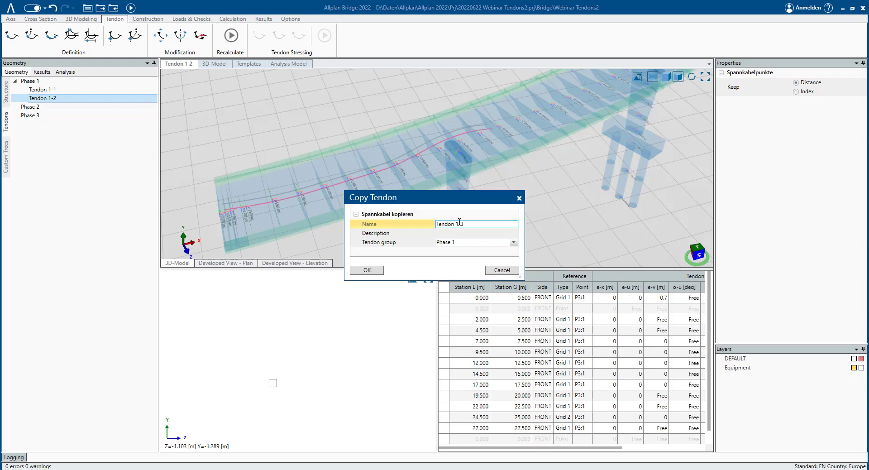
- Create Tendon 1-3 and Tendon 1-4 as further copies, each at the start station on the next bottom grid point
click(367, 270)
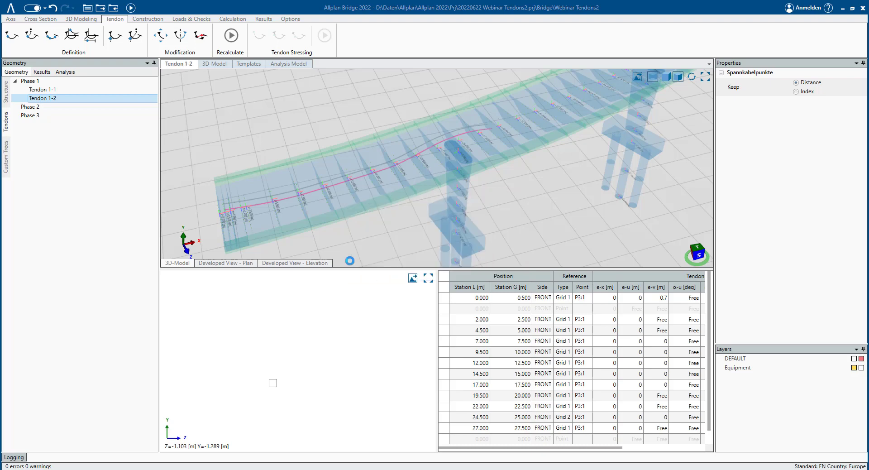
click(232, 233)
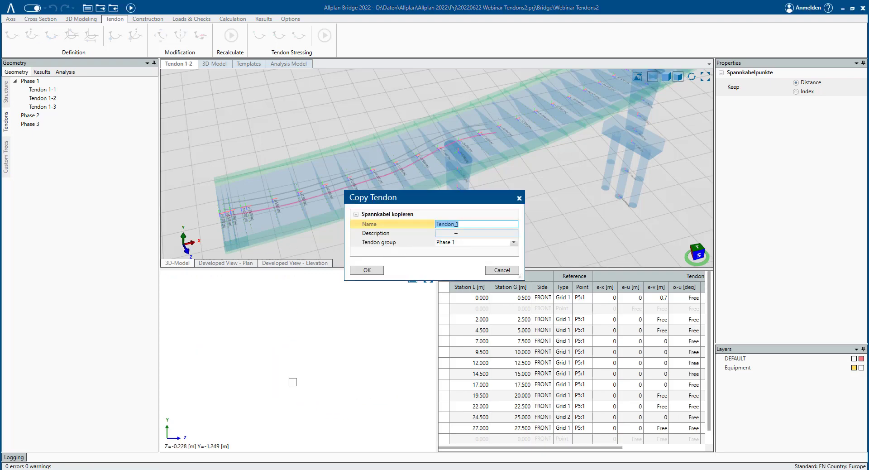
click(465, 225)
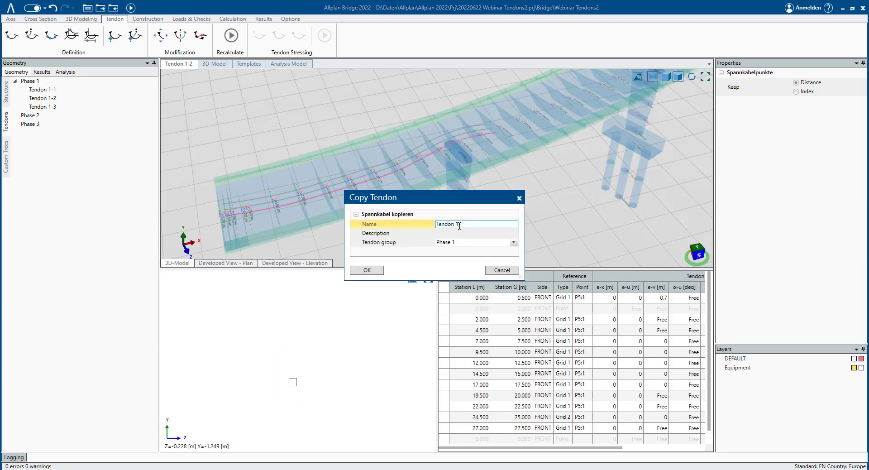
click(372, 273)
click(233, 235)
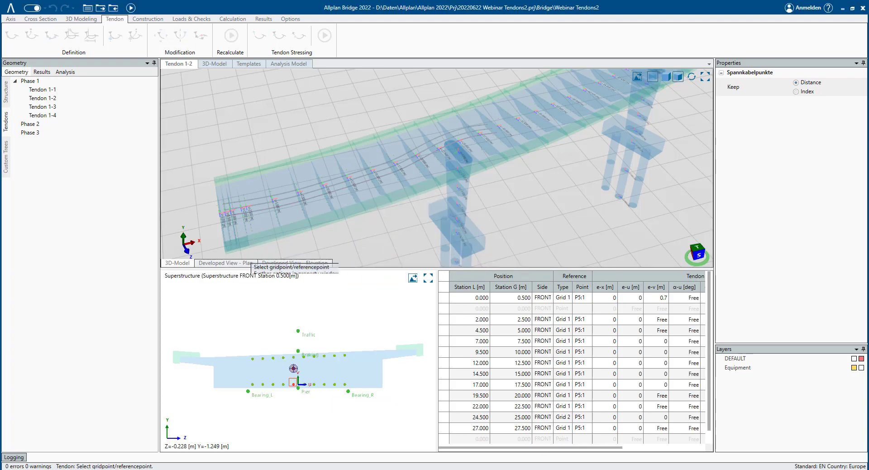
click(318, 384)
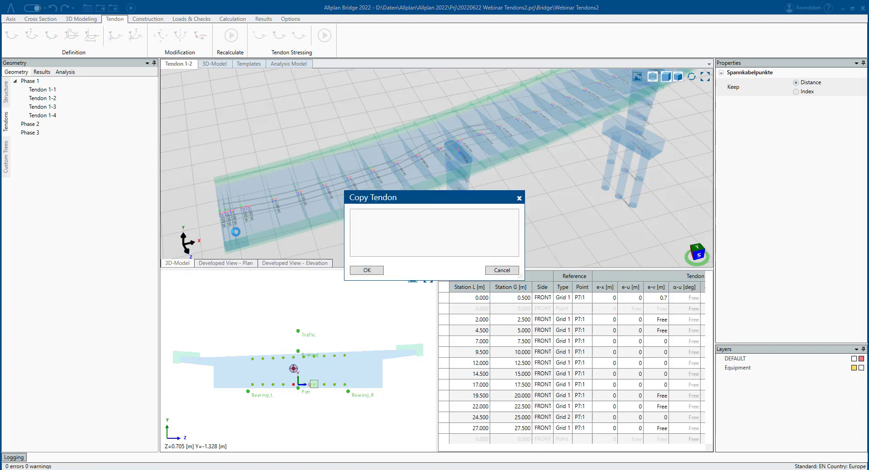
- Name the next copy Tendon 1-5, place it on the next bottom grid point, and end the multiple copying
click(465, 224)
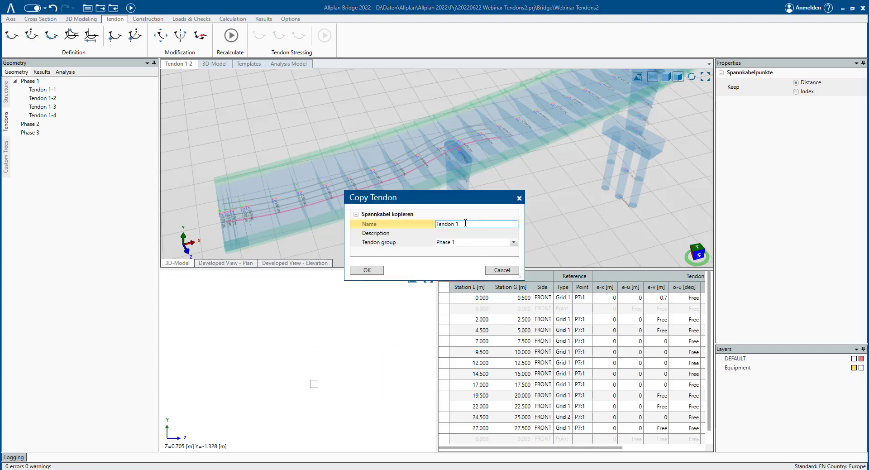
text(-5)
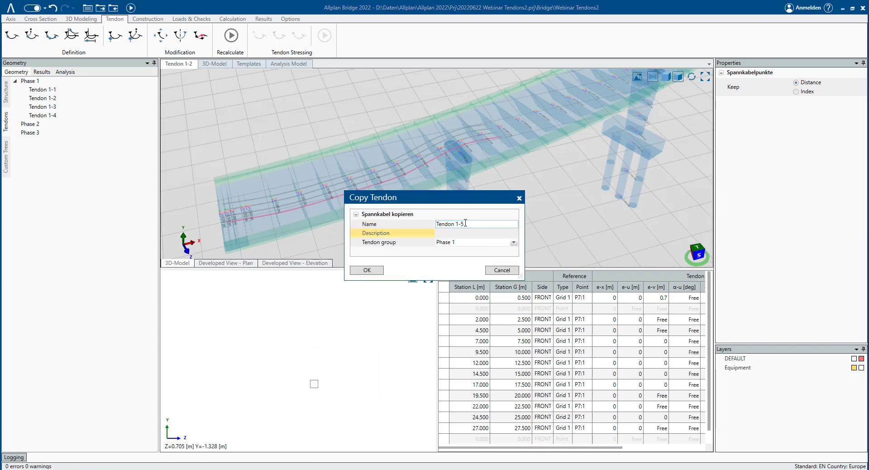
click(367, 270)
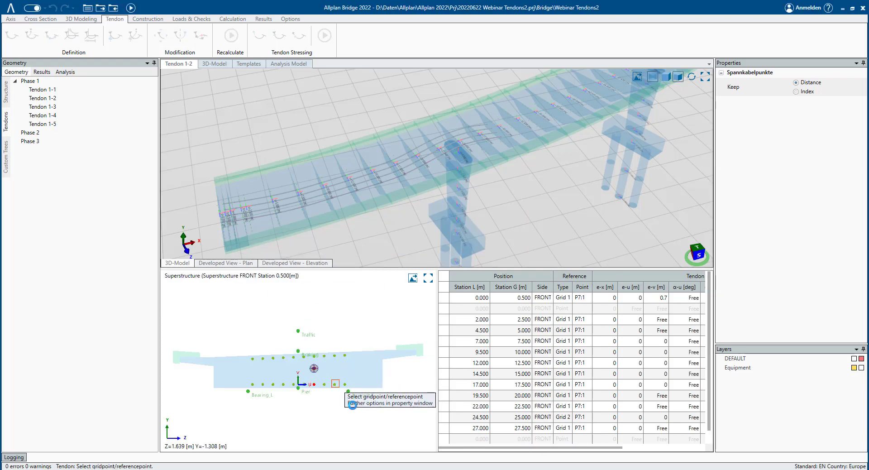
click(336, 384)
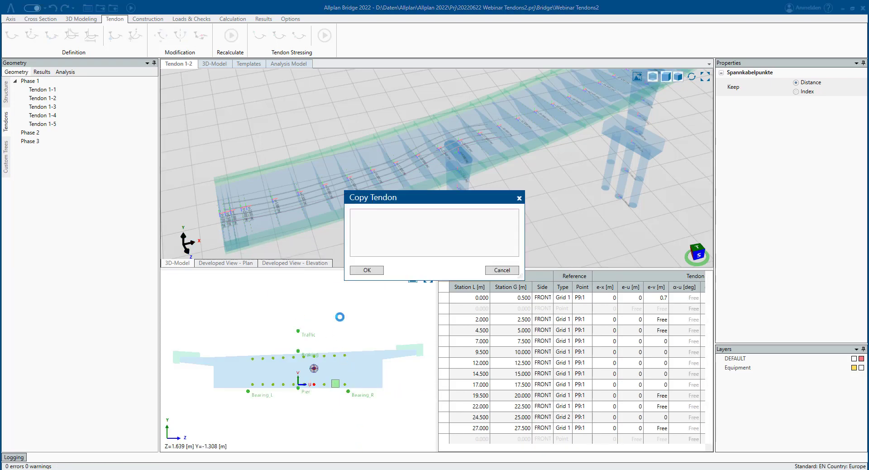
click(503, 270)
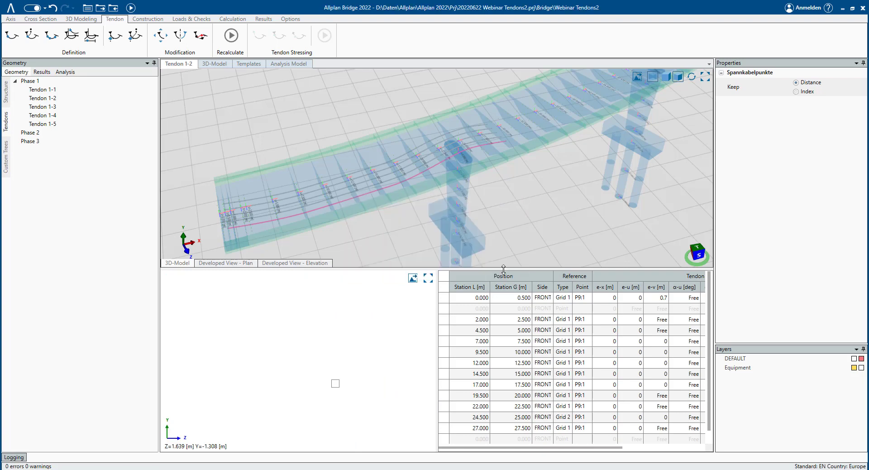
- Inspect the five Phase 1 tendons along the girder in the 3D view
middle_drag(389, 217, 483, 167)
scroll(304, 234, up, 3)
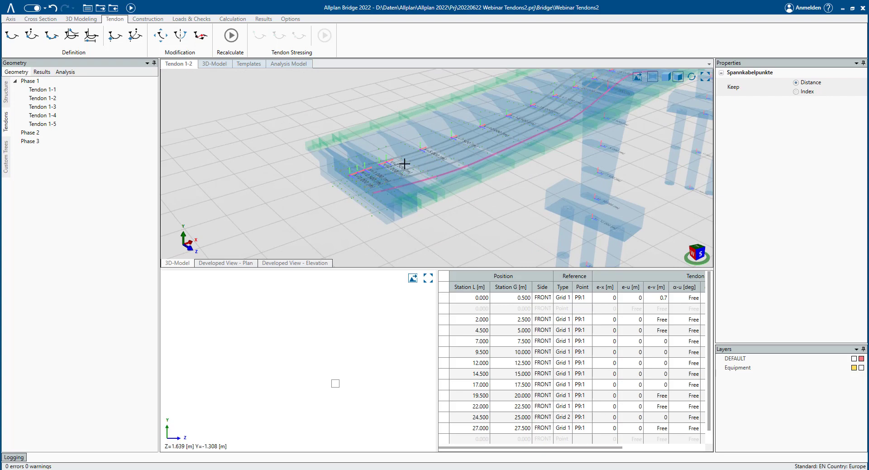
middle_drag(404, 164, 270, 202)
scroll(307, 192, down, 3)
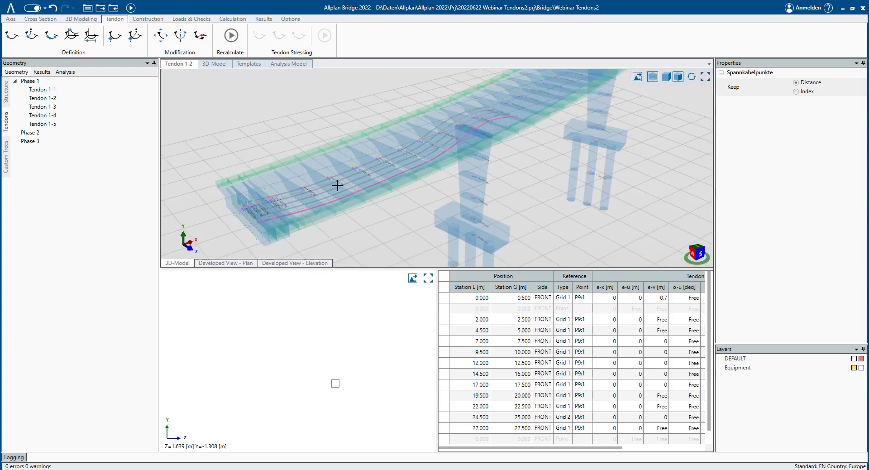
middle_drag(503, 186, 504, 150)
scroll(505, 153, down, 3)
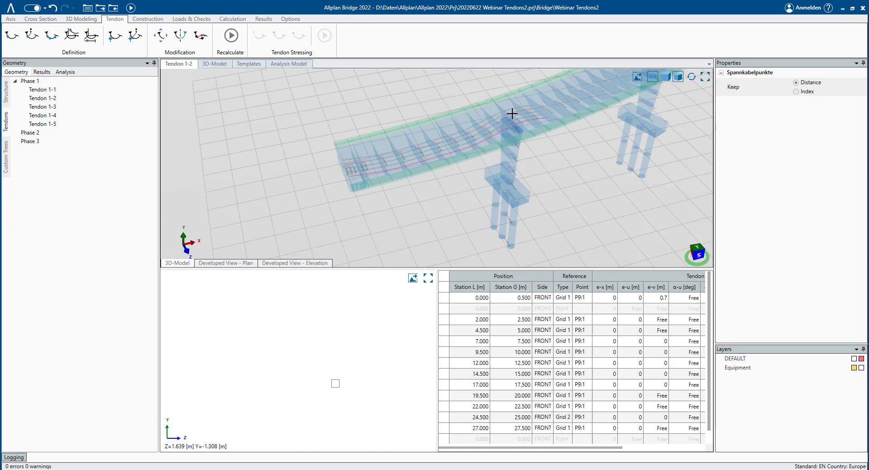
middle_drag(570, 149, 367, 193)
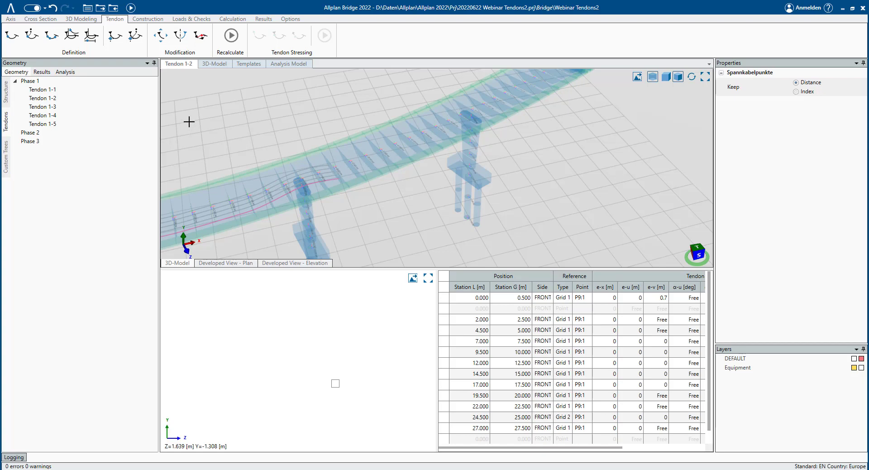
middle_drag(294, 167, 467, 129)
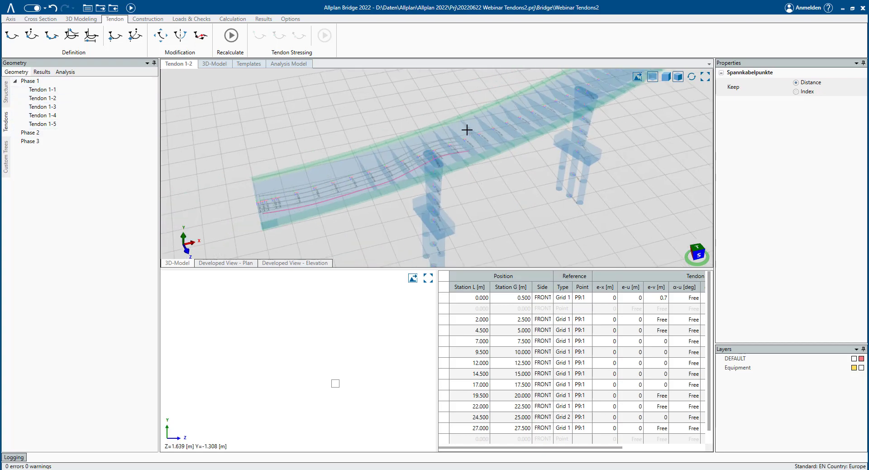
- Copy Tendon 1-1 into tendon group Phase 2 as Tendon 2-1, placing it at the start station on a bottom grid point
right_click(43, 94)
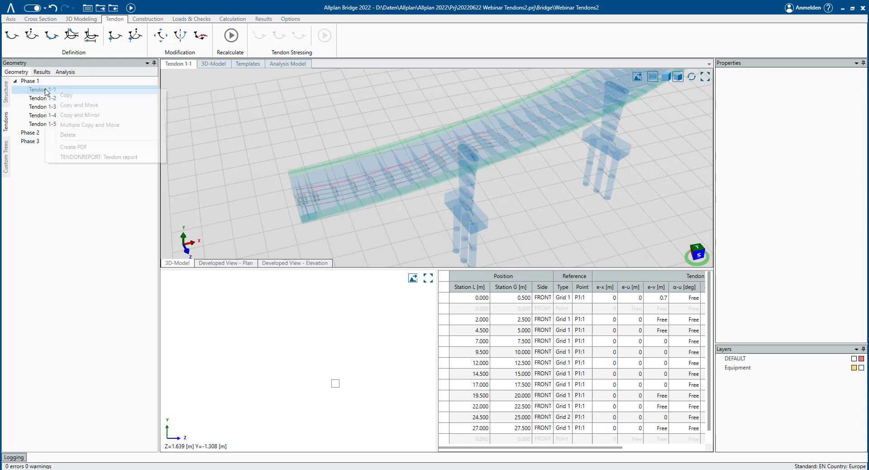
click(54, 105)
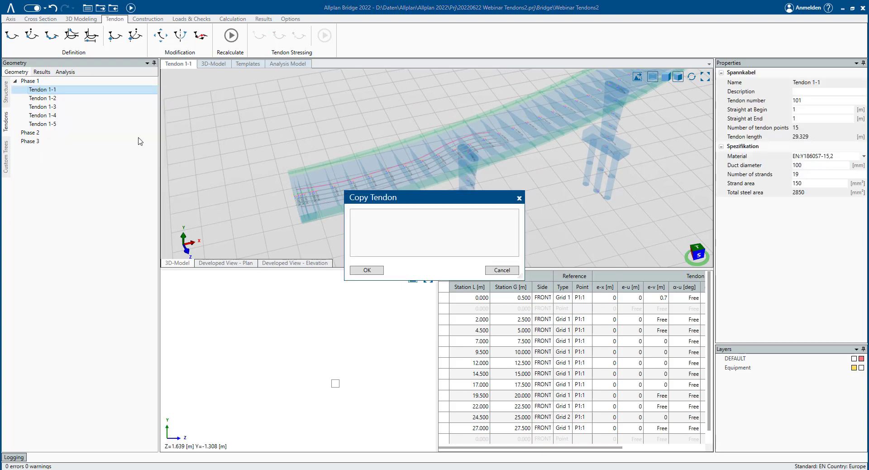
click(458, 244)
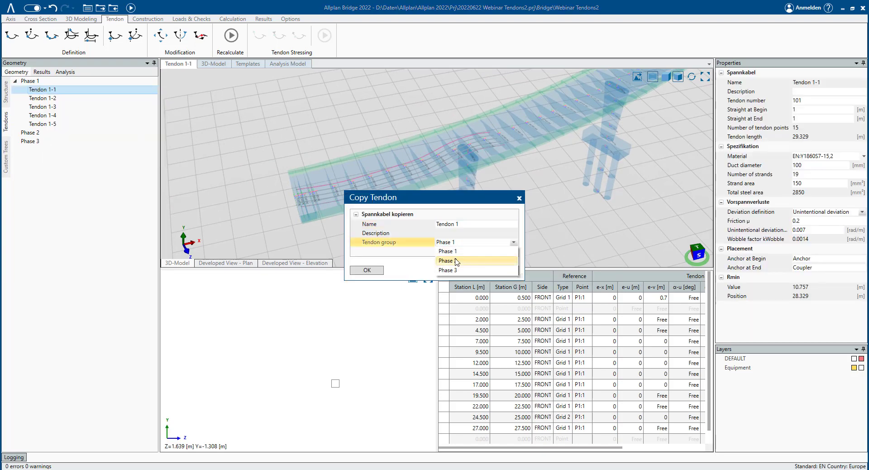
click(457, 250)
click(464, 224)
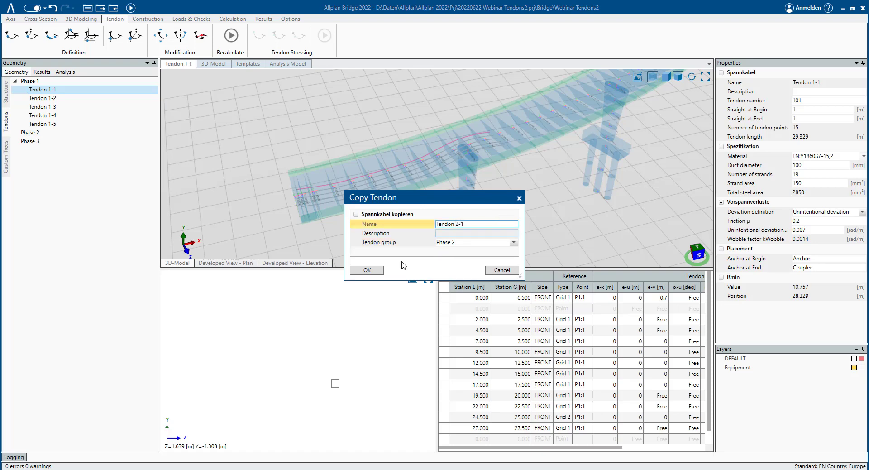
click(376, 271)
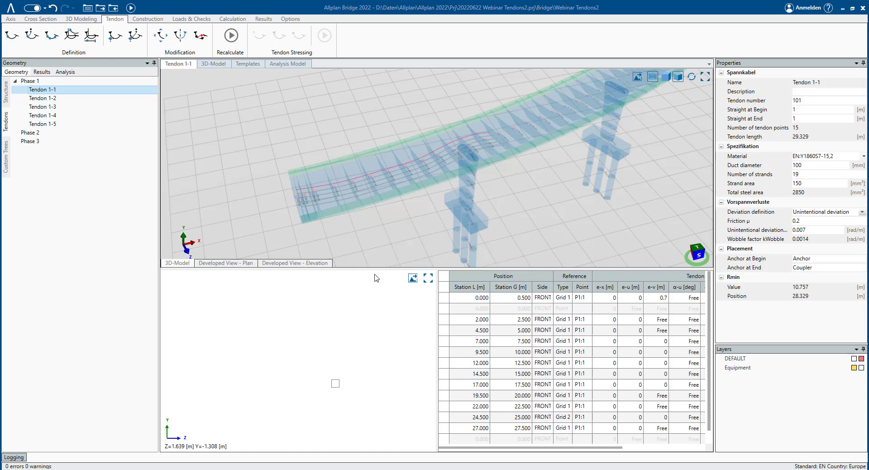
click(310, 232)
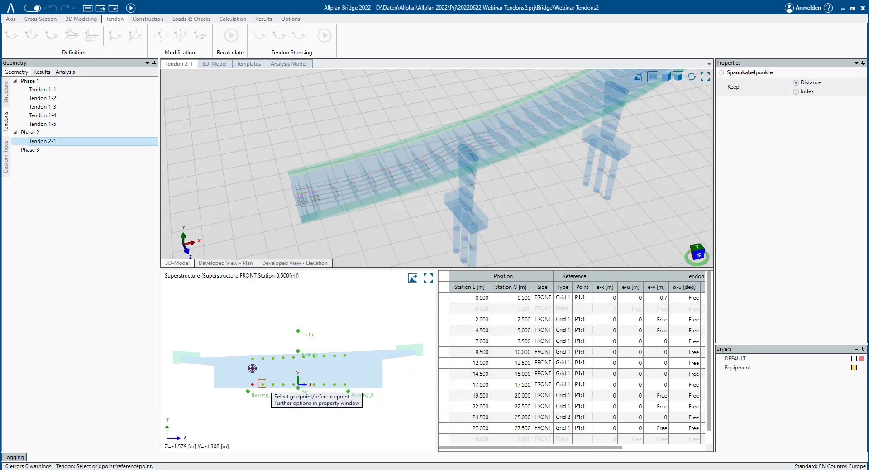
click(262, 383)
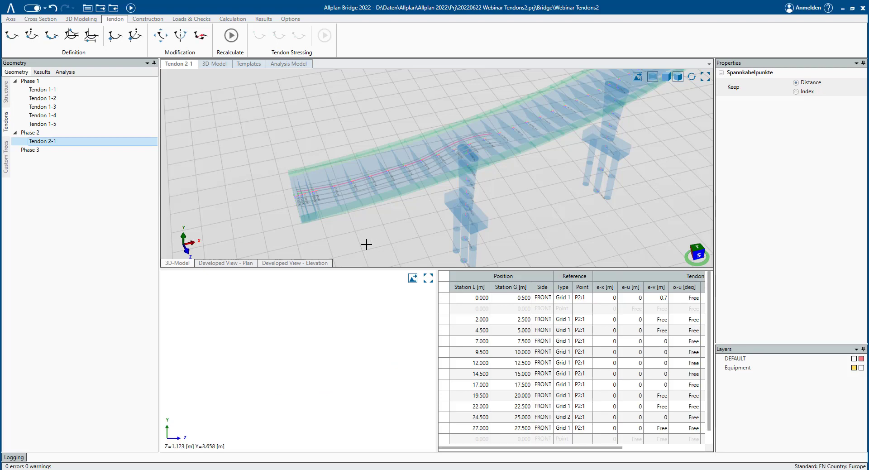
- Extend Tendon 2-1 by adding tendon points from station 30 m to station 60 m on a bottom grid point
scroll(358, 201, up, 3)
scroll(258, 211, up, 4)
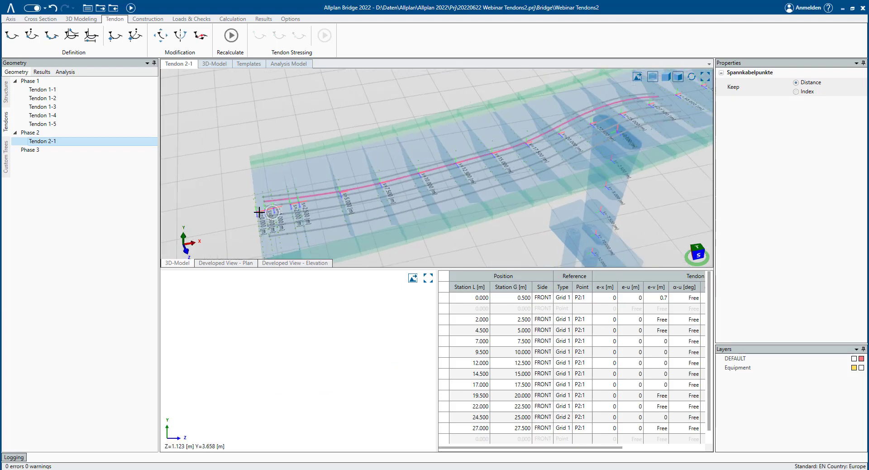
middle_drag(499, 199, 260, 187)
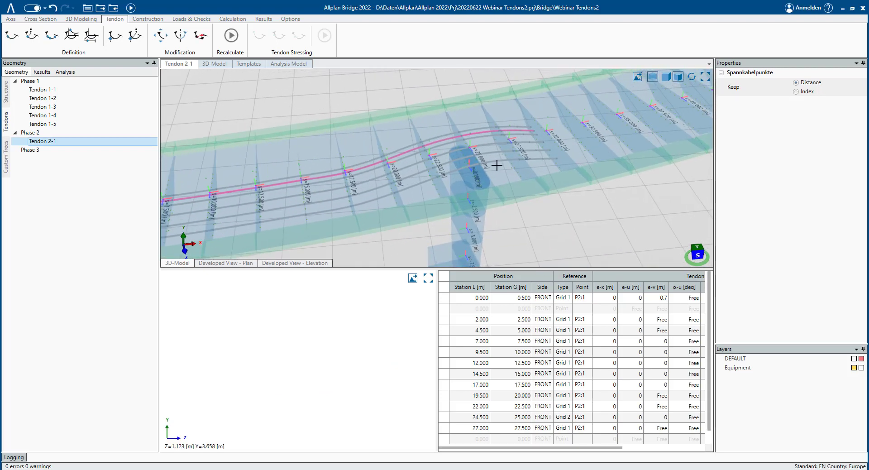
scroll(551, 148, down, 2)
middle_drag(551, 147, 273, 196)
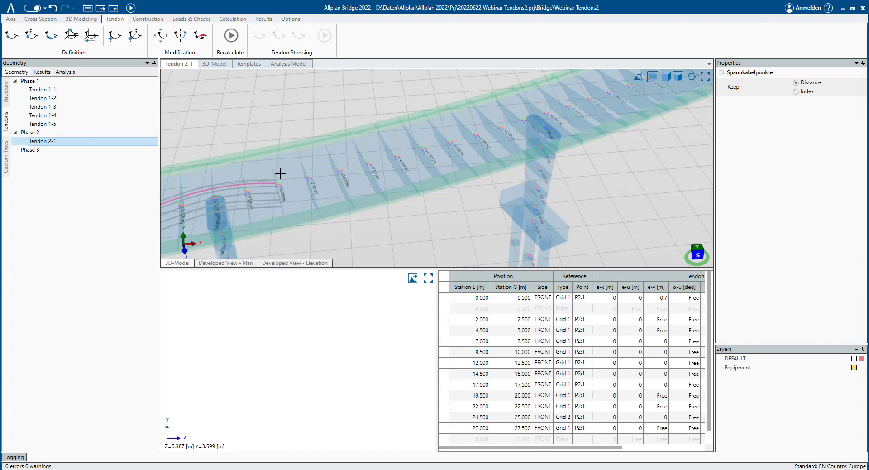
click(60, 40)
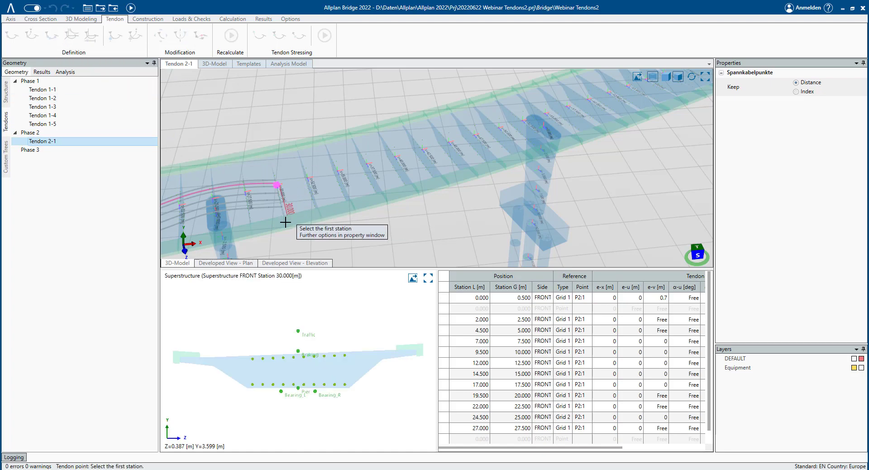
scroll(308, 229, up, 1)
scroll(272, 195, up, 1)
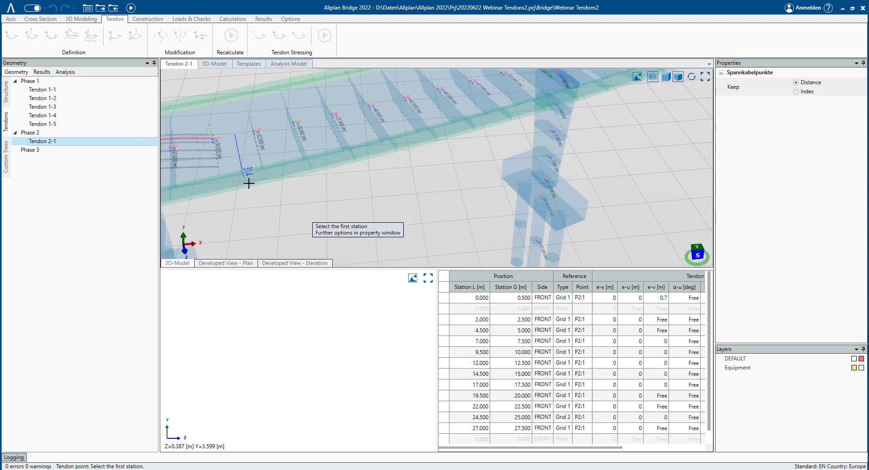
click(277, 193)
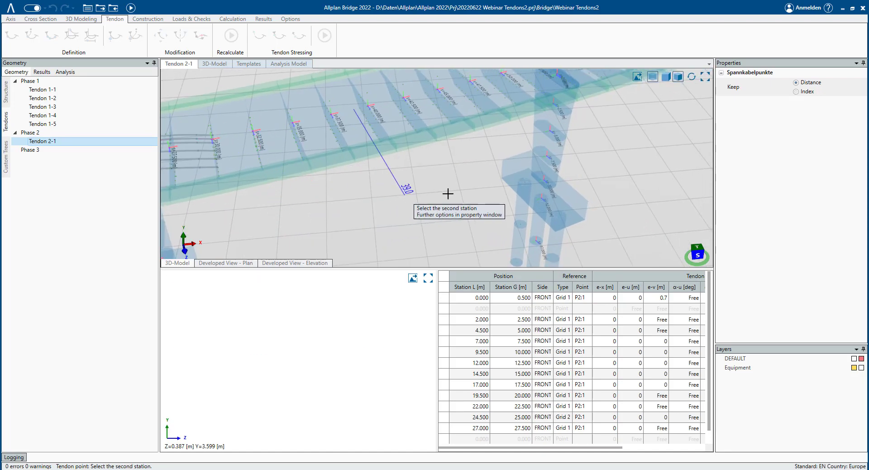
scroll(525, 167, down, 3)
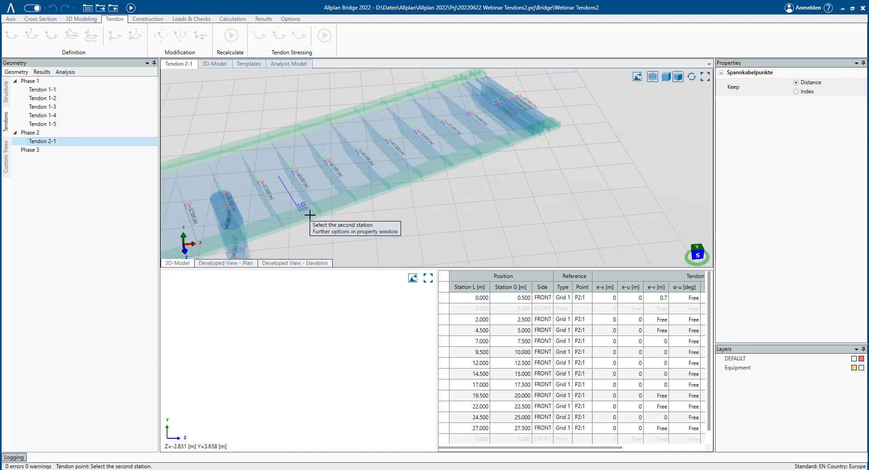
click(310, 214)
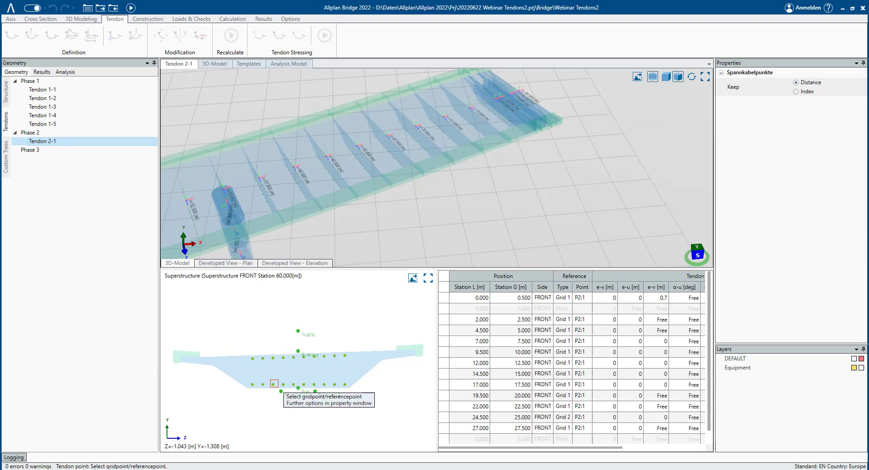
click(263, 384)
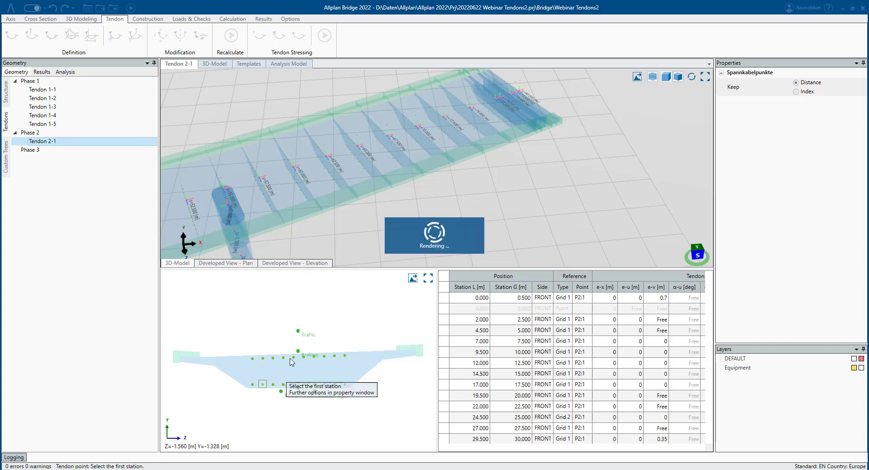
scroll(359, 175, down, 3)
key(Escape)
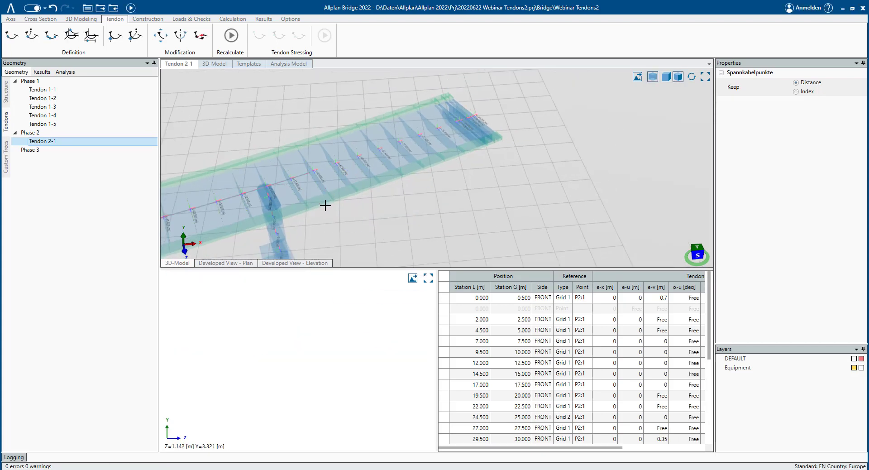
- Change the tendon point at station 55 m to reference Grid 2 and recalculate the tendon
middle_drag(311, 202, 492, 155)
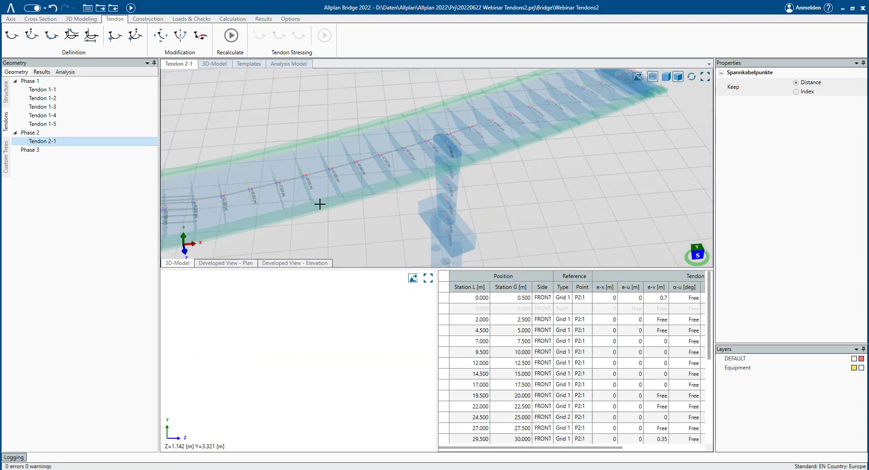
middle_drag(320, 203, 334, 166)
middle_drag(374, 124, 362, 130)
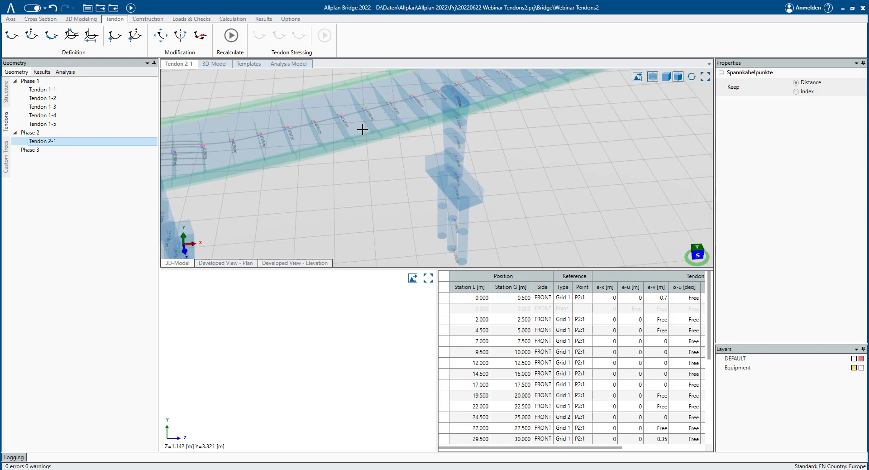
middle_drag(326, 153, 312, 145)
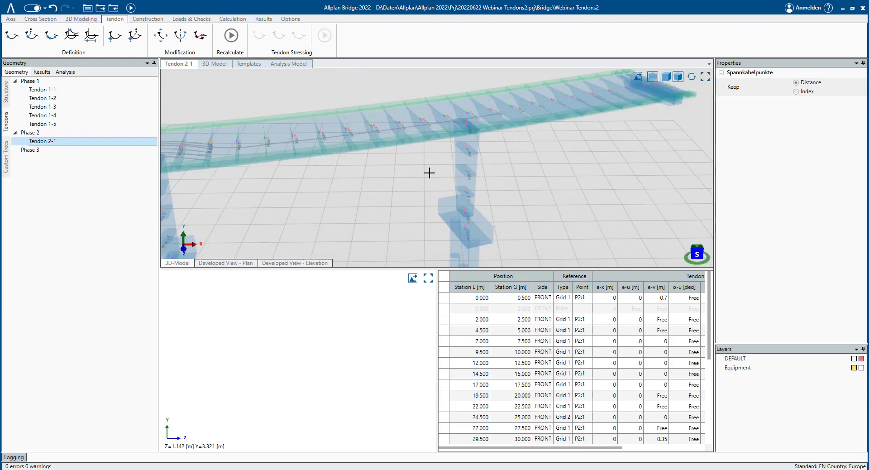
scroll(502, 382, down, 4)
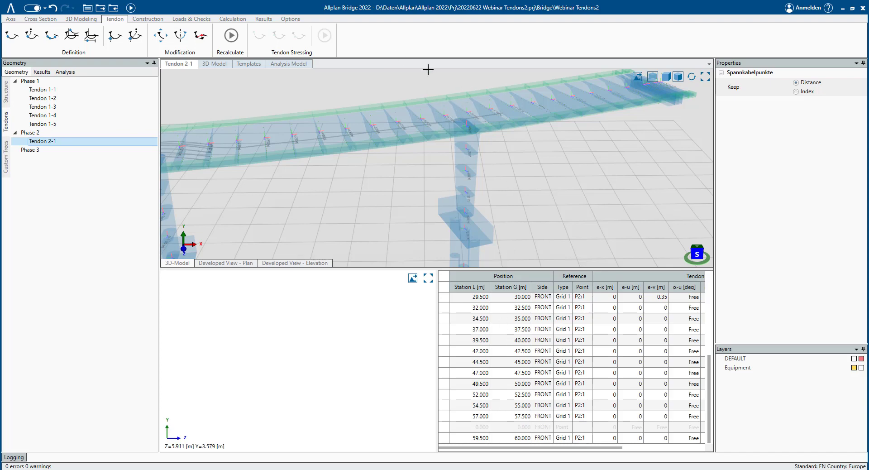
click(523, 405)
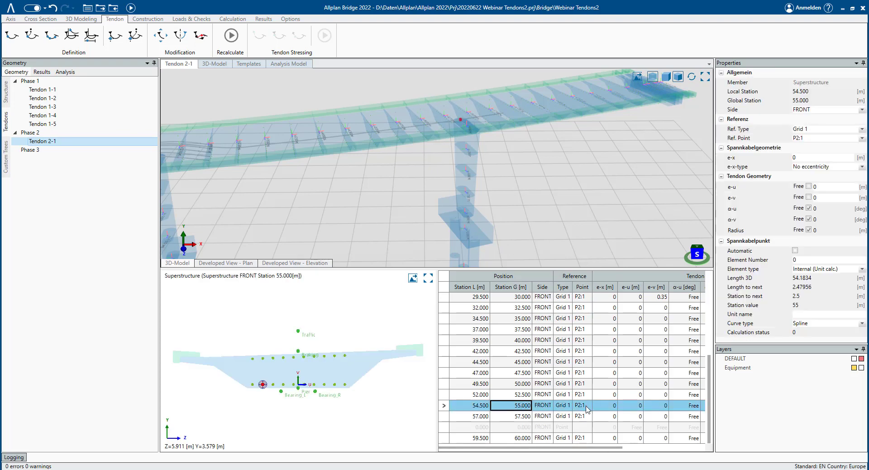
click(563, 406)
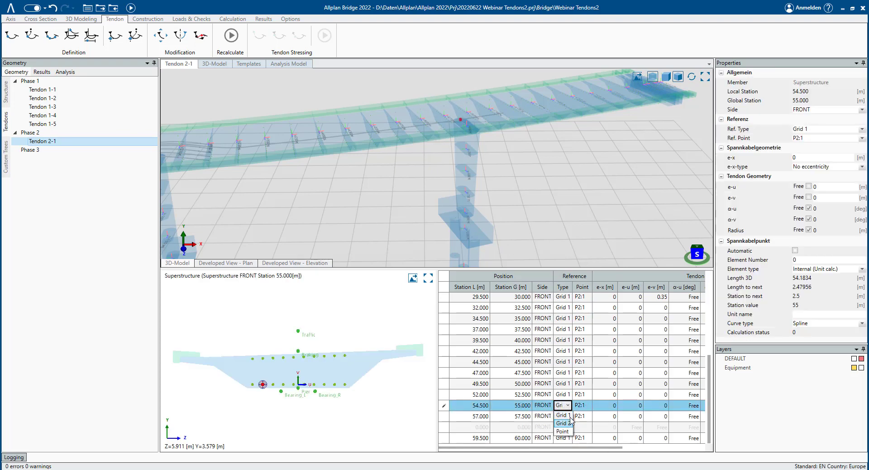
click(563, 423)
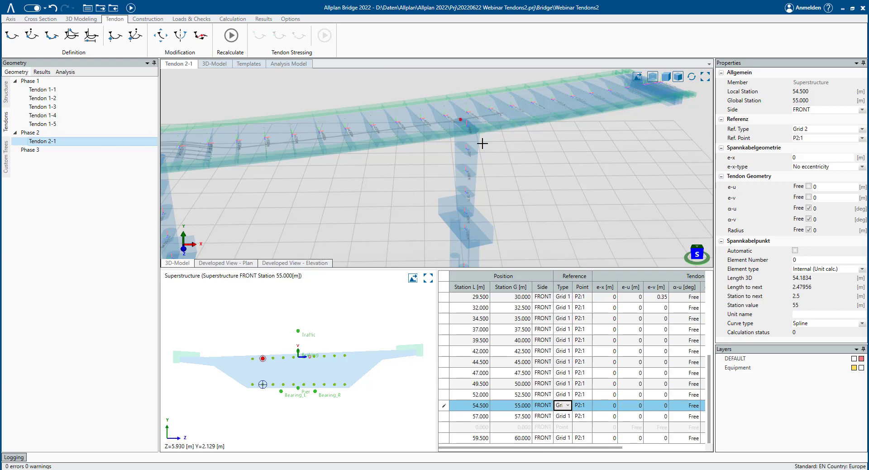
click(231, 35)
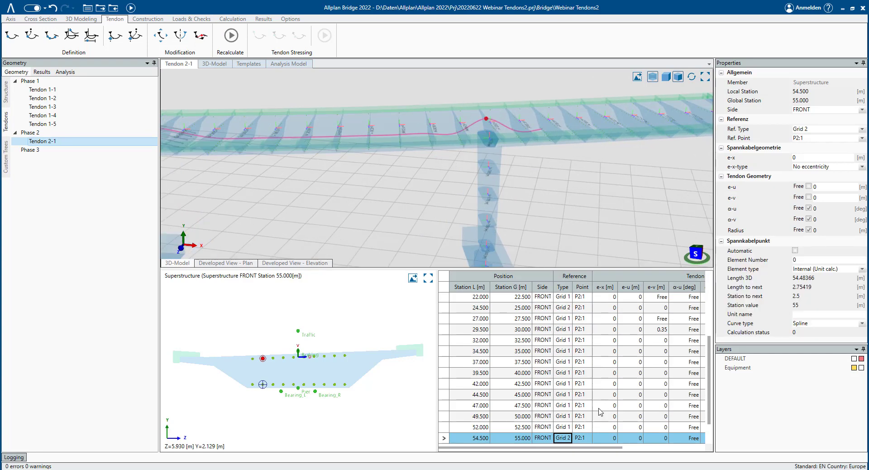
- Set the e-v eccentricity of the tendon point at station 60 m to 0.35 and recalculate
scroll(553, 408, down, 1)
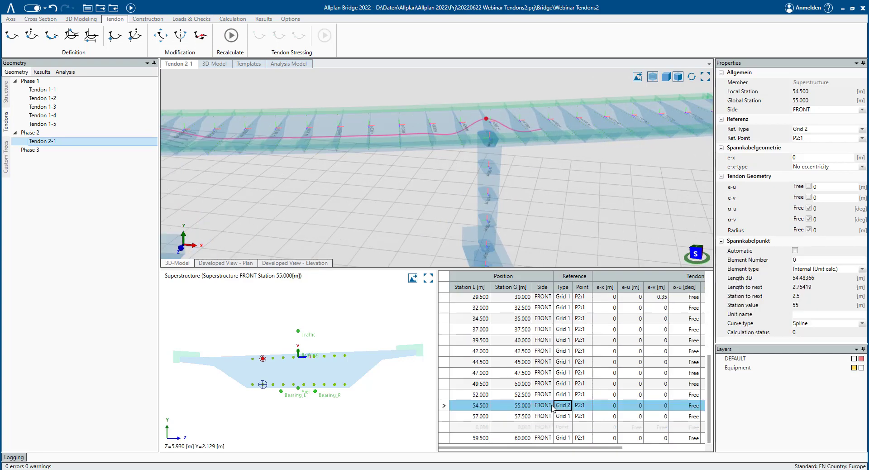
click(663, 438)
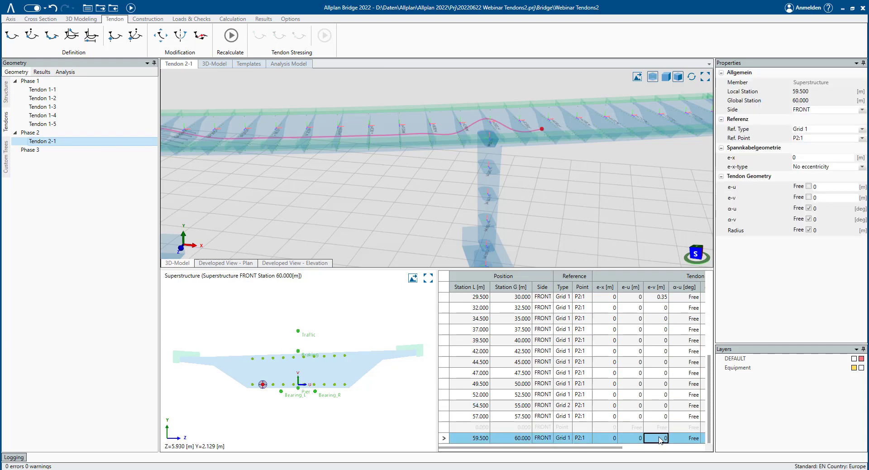
text(0.35)
key(Return)
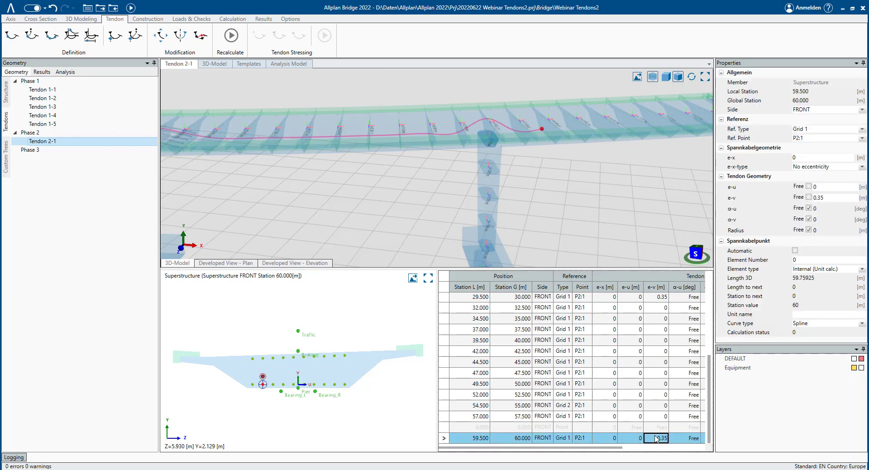
click(231, 35)
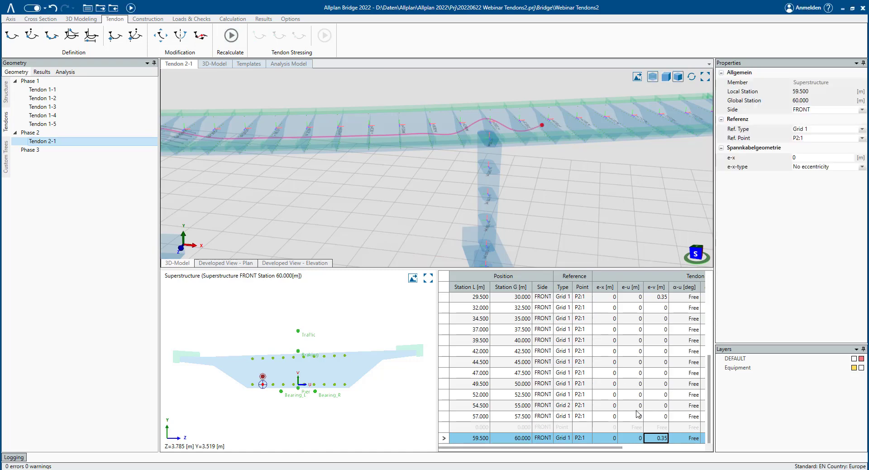
- Make e-v free at the tendon points at stations 52.5 m and 50 m and recalculate
click(658, 417)
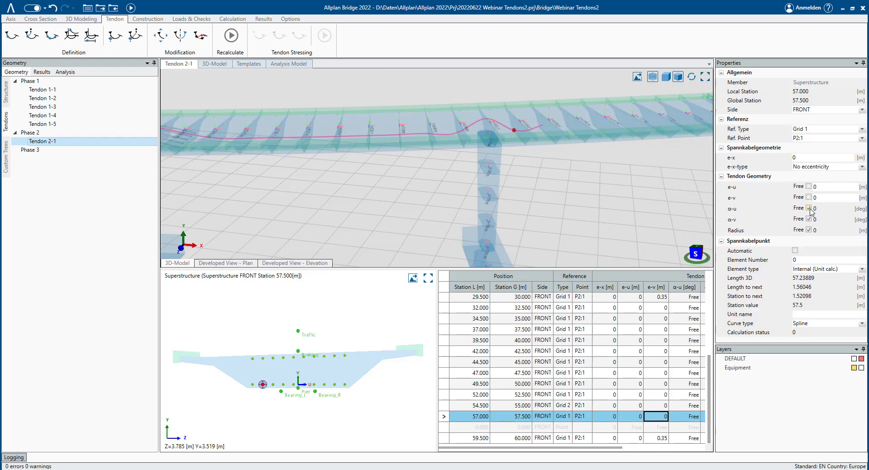
click(809, 219)
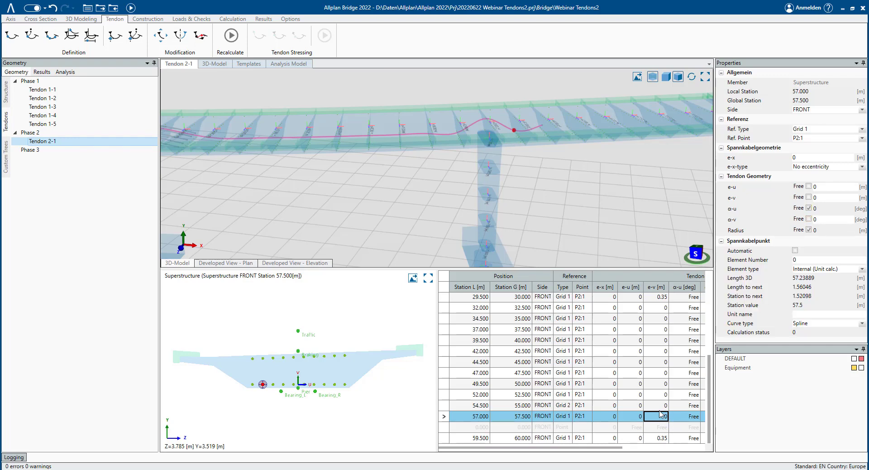
key(Up)
key(Up)
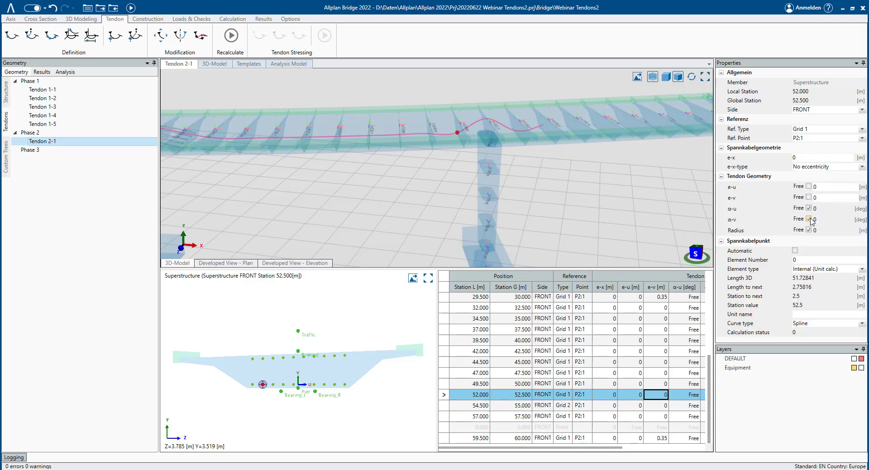
click(809, 198)
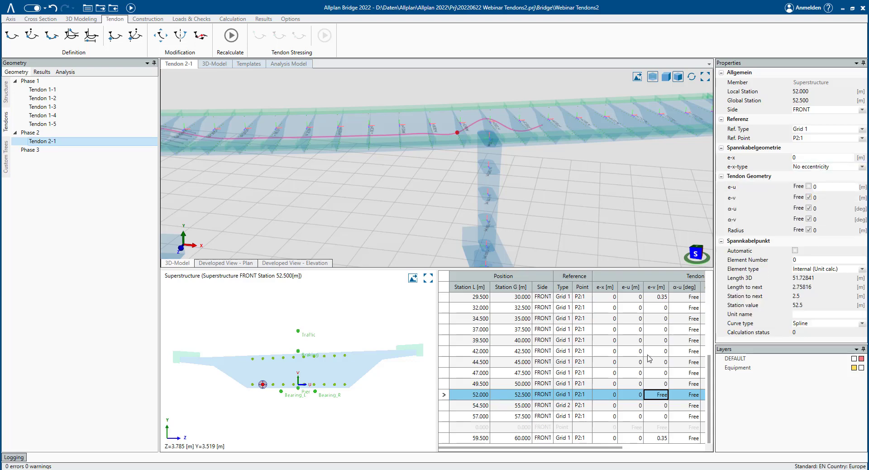
click(547, 384)
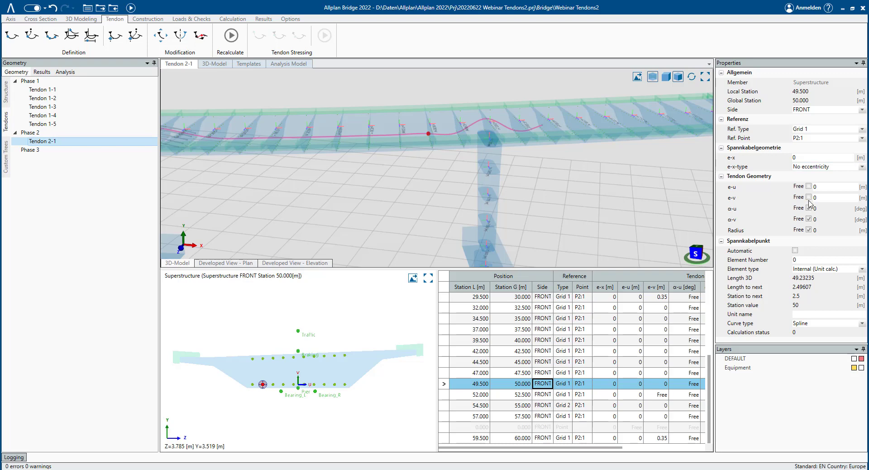
click(809, 198)
click(231, 35)
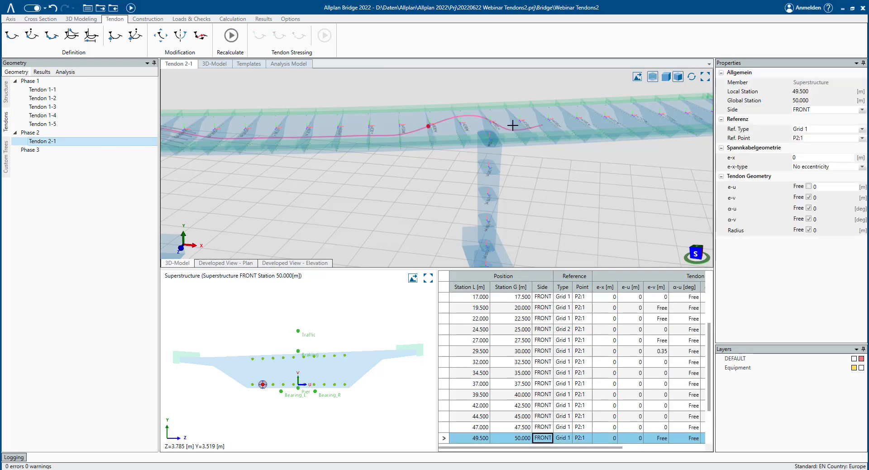
- Make e-v free at the tendon point at station 57.5 m, keeping its α-v free, and recalculate
scroll(537, 392, down, 2)
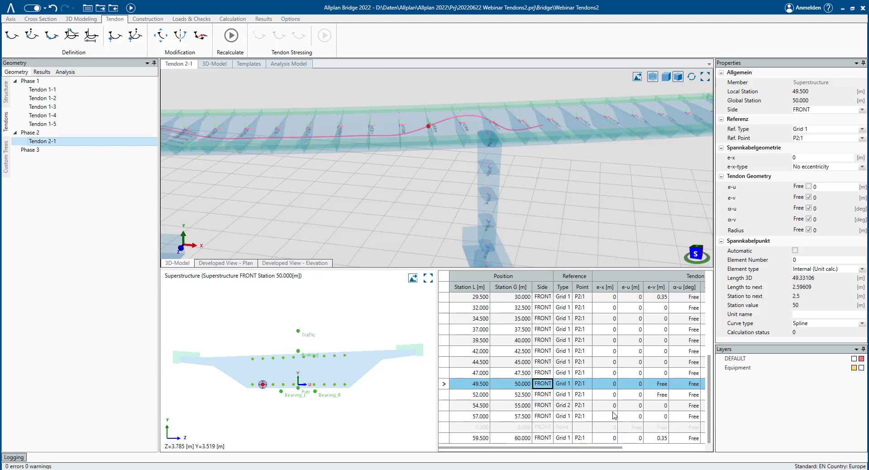
click(664, 416)
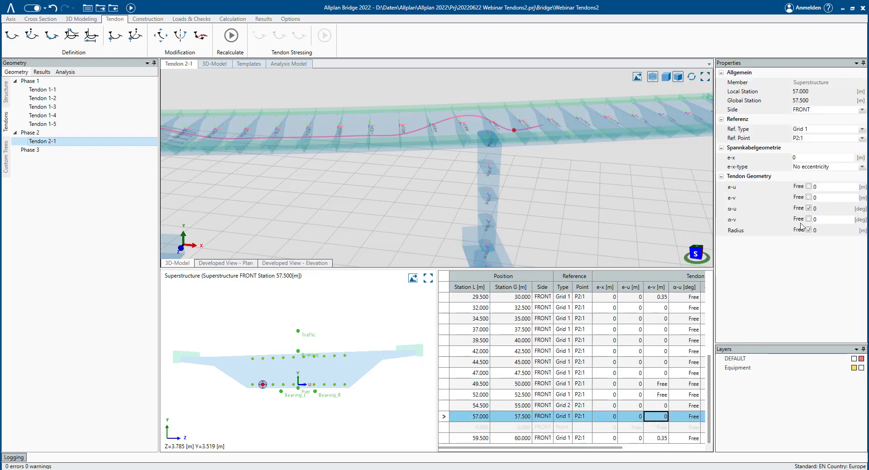
click(809, 220)
click(809, 198)
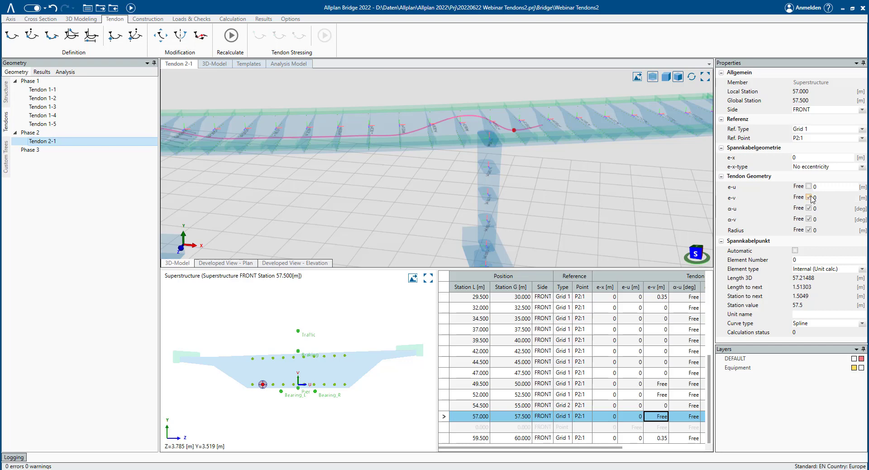
click(231, 36)
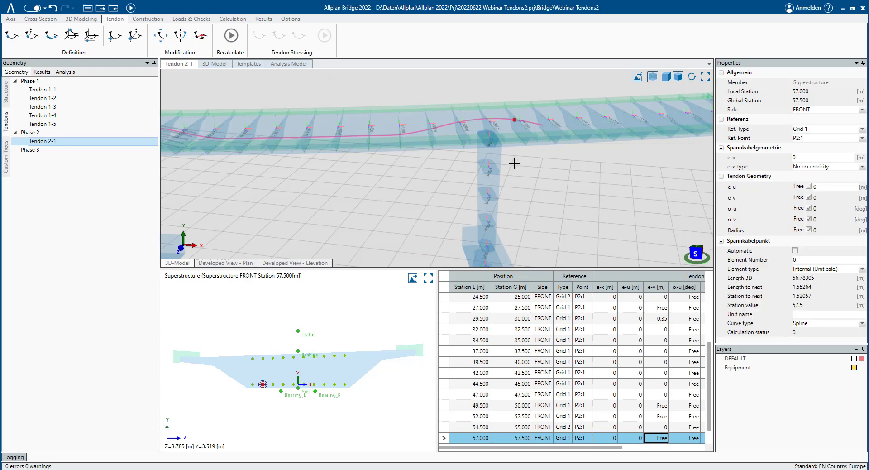
- Inspect the revised Tendon 2-1 along the girder in the 3D view
mouse_move(459, 137)
middle_down()
mouse_move(415, 133)
mouse_move(487, 140)
mouse_move(458, 132)
middle_up()
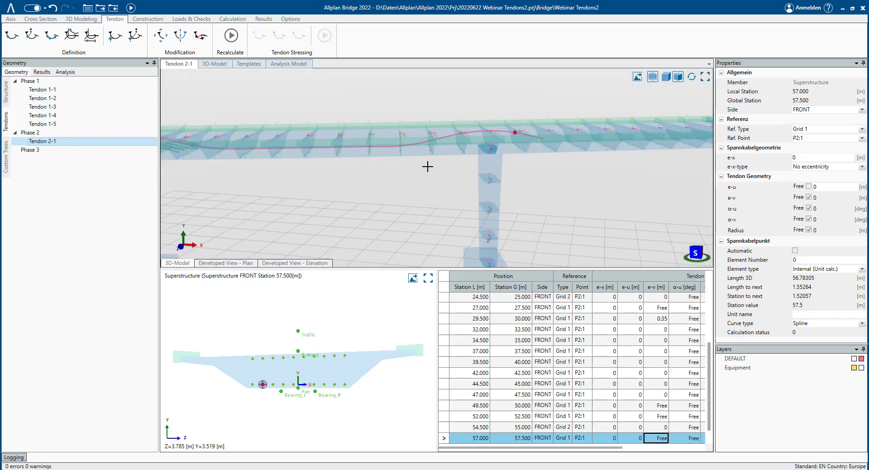
middle_drag(270, 172, 403, 144)
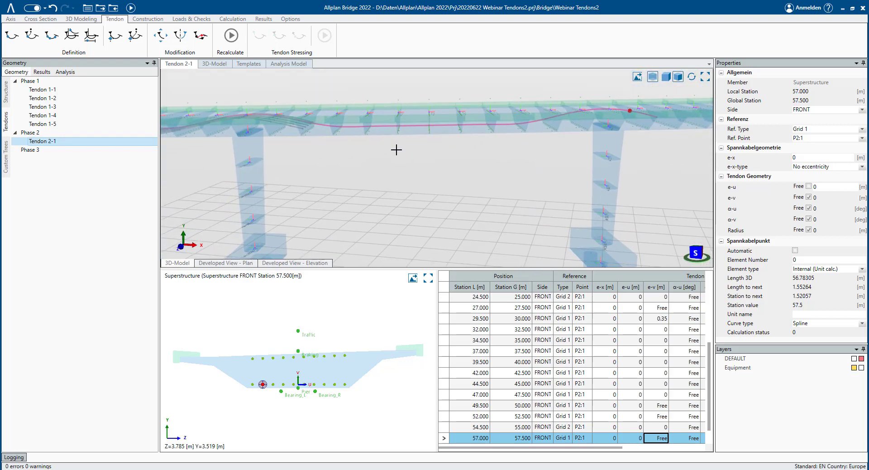
mouse_move(436, 167)
middle_down()
mouse_move(390, 165)
mouse_move(427, 175)
mouse_move(419, 159)
mouse_move(401, 161)
mouse_move(413, 176)
middle_up()
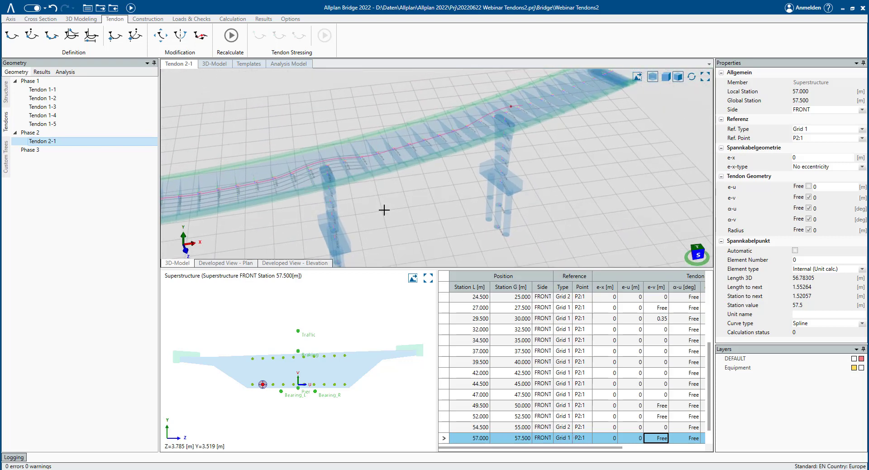
- Start a multiple copy-and-move of Tendon 2-1 within Phase 2, naming the first copy Tendon 2-2
middle_drag(384, 210, 390, 187)
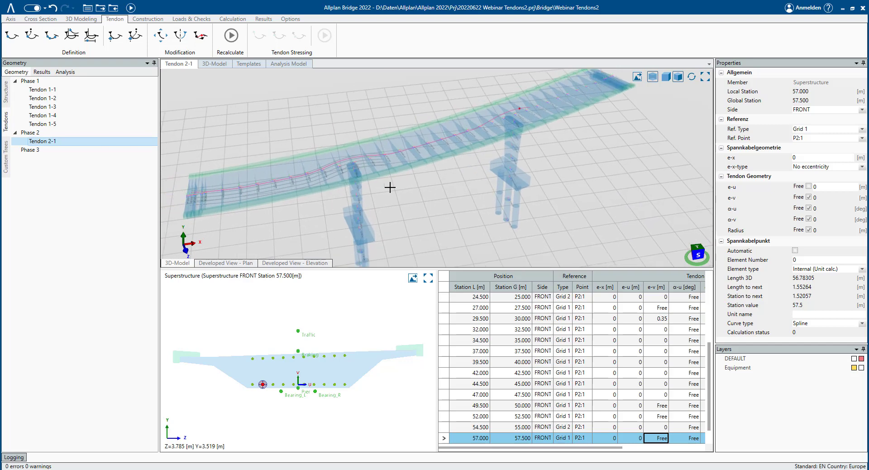
scroll(541, 419, down, 1)
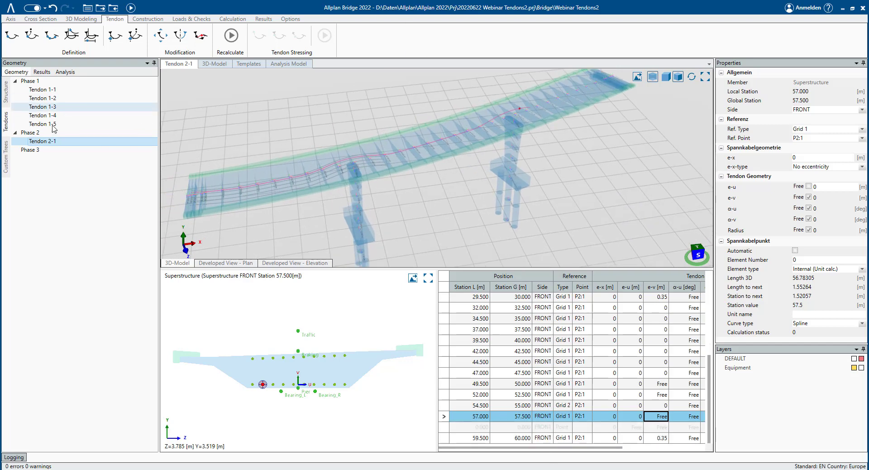
right_click(49, 141)
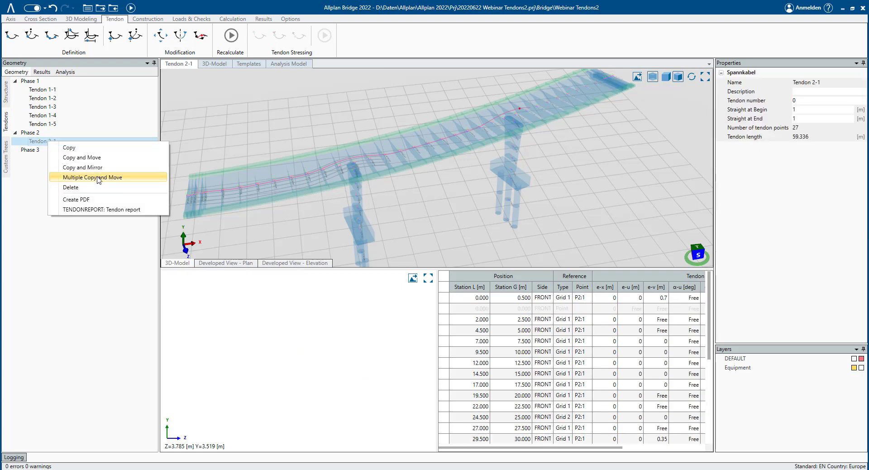
click(93, 177)
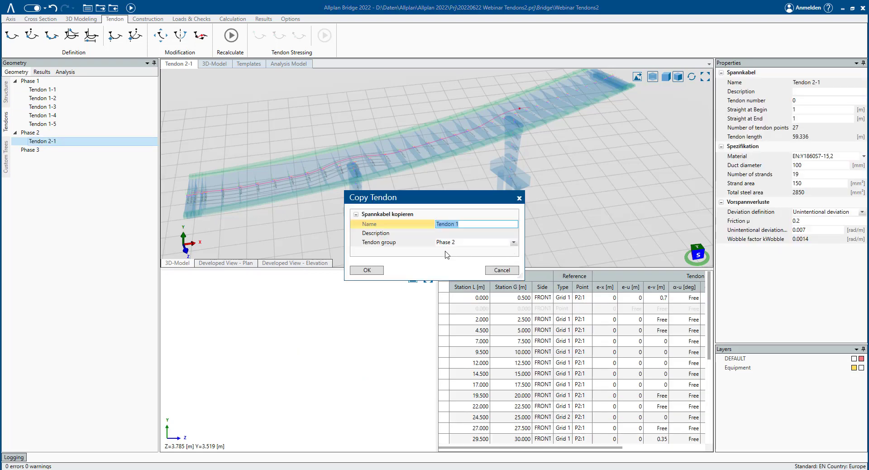
click(466, 225)
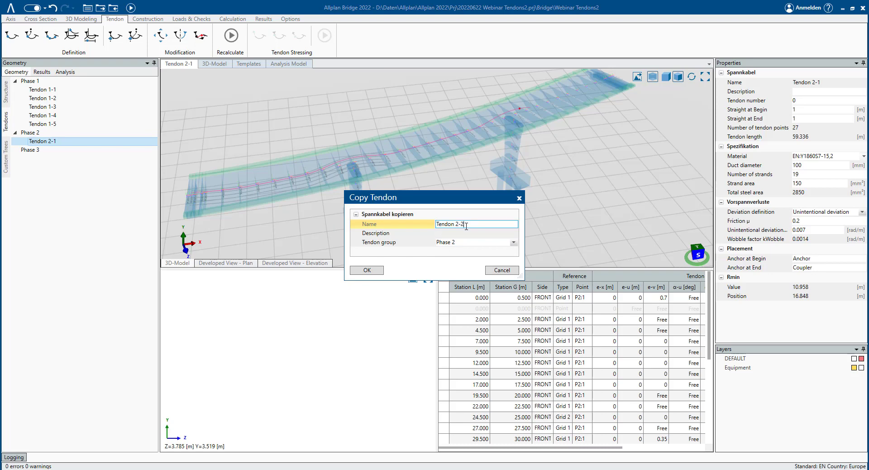
click(372, 270)
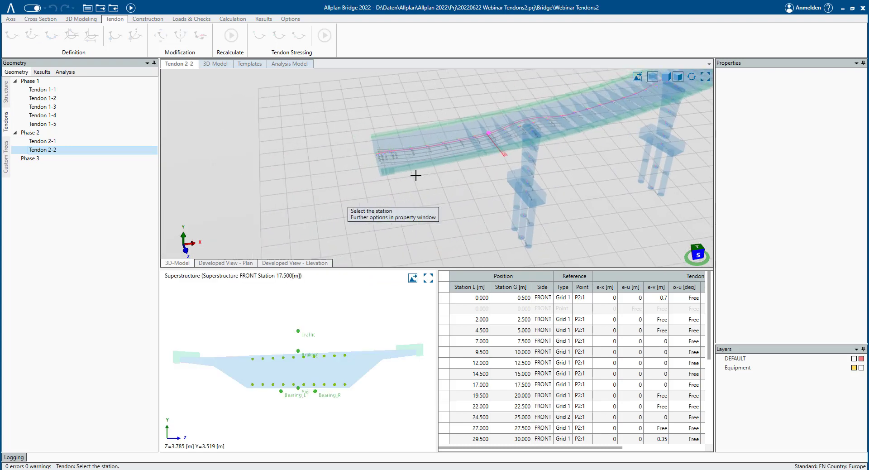
- Place the next copy at station 0.5 m on grid point P4:1 and name it Tendon 2-3
scroll(373, 173, up, 5)
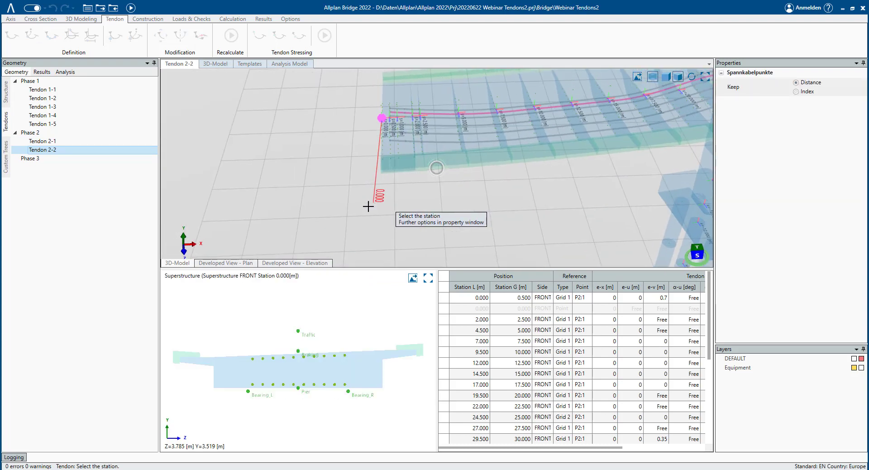
click(394, 194)
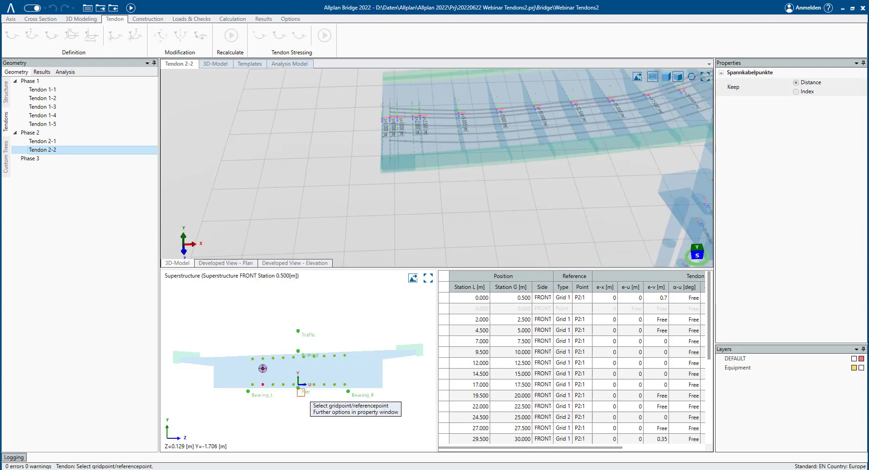
click(281, 387)
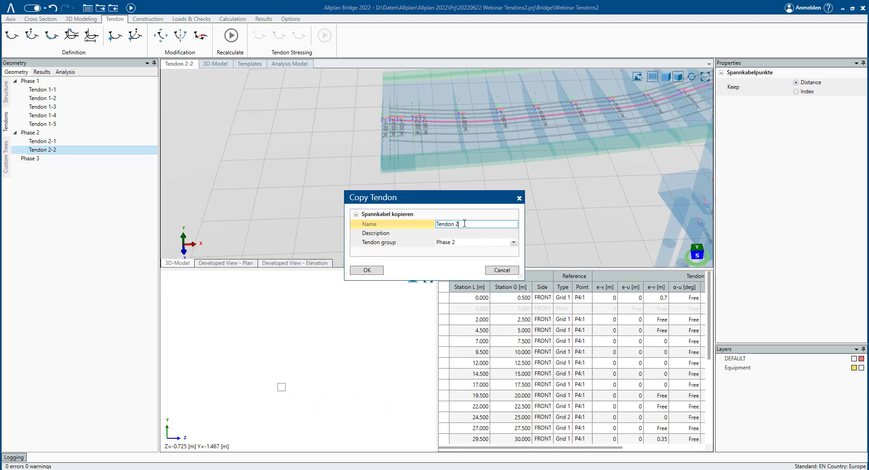
click(358, 272)
- Place the next copy at station 0.5 m on grid point P6:1 and name it Tendon 2-4
click(391, 176)
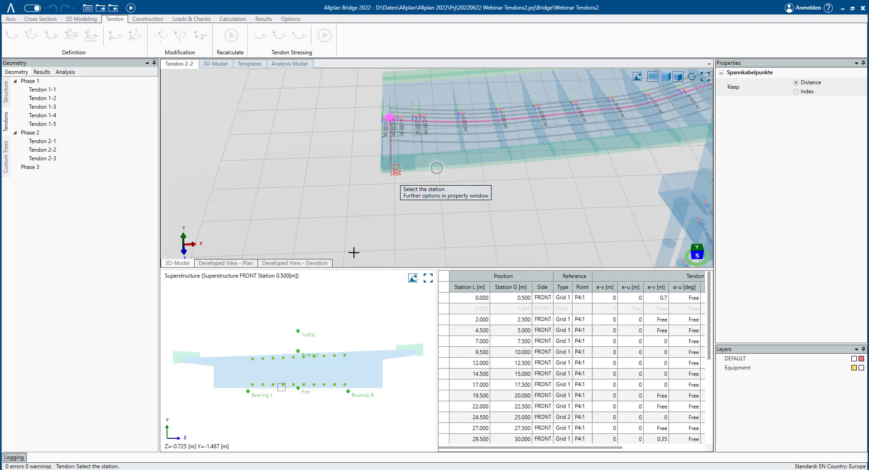
click(305, 386)
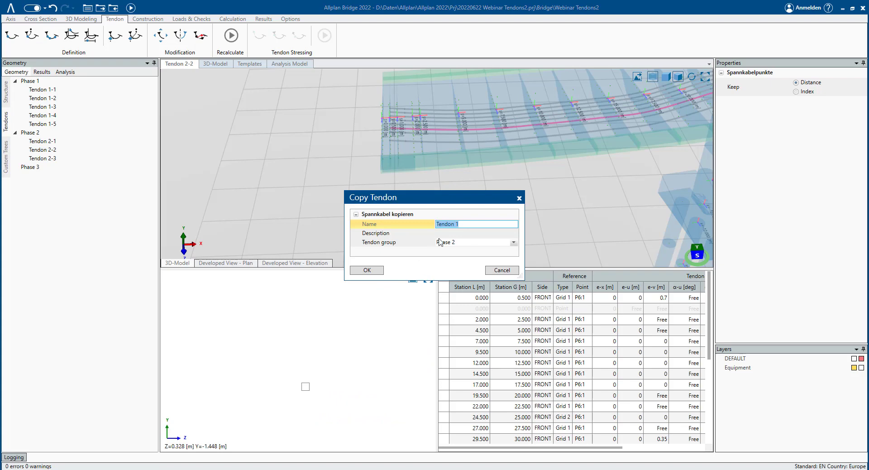
click(467, 224)
text(2-4)
key(Tab)
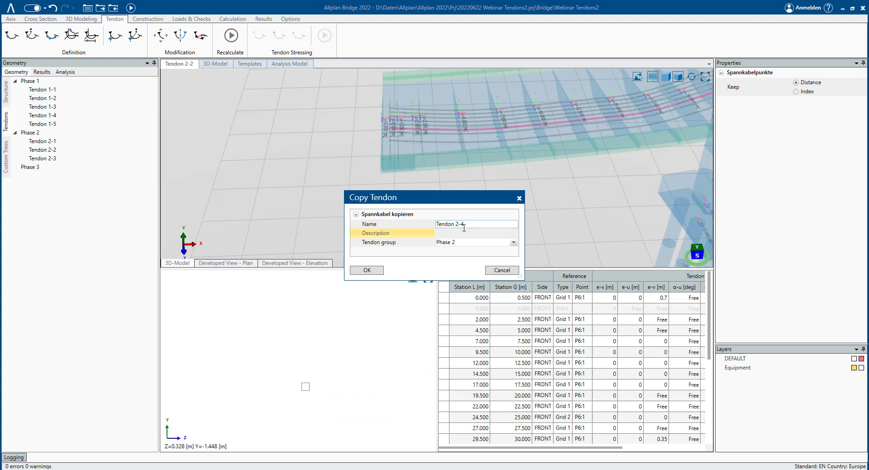
click(367, 270)
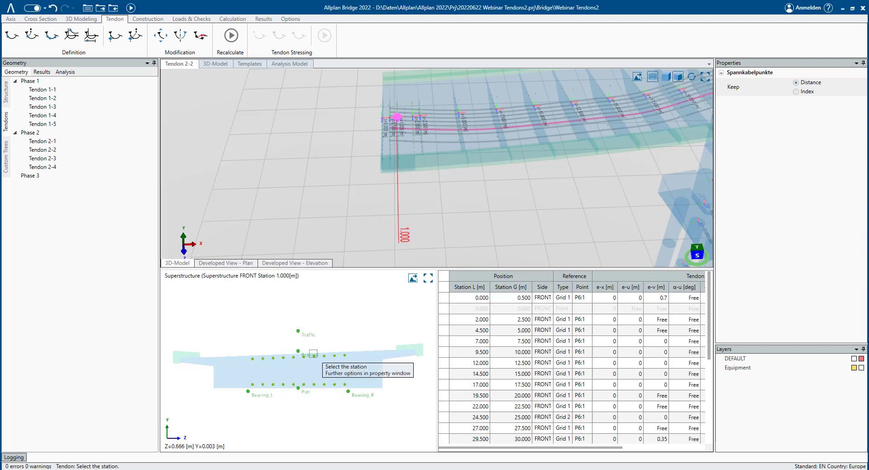
- Place the next copy at station 0.5 m on grid point P8:1 and name it Tendon 2-5
click(387, 217)
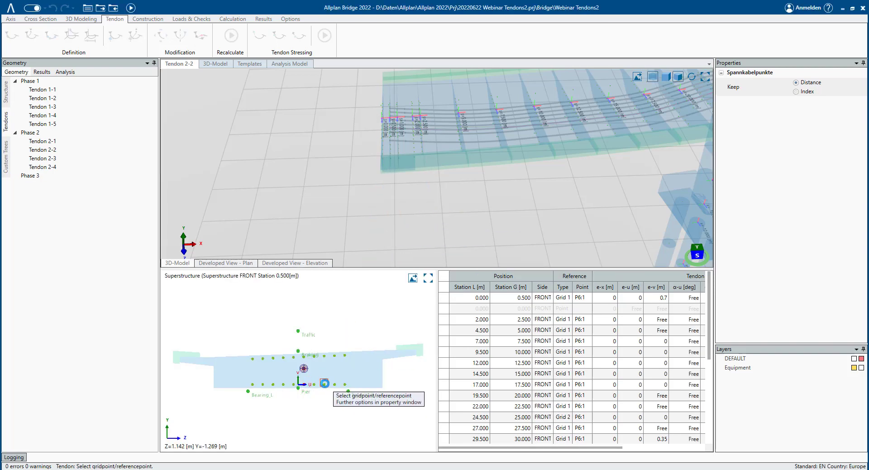
click(324, 383)
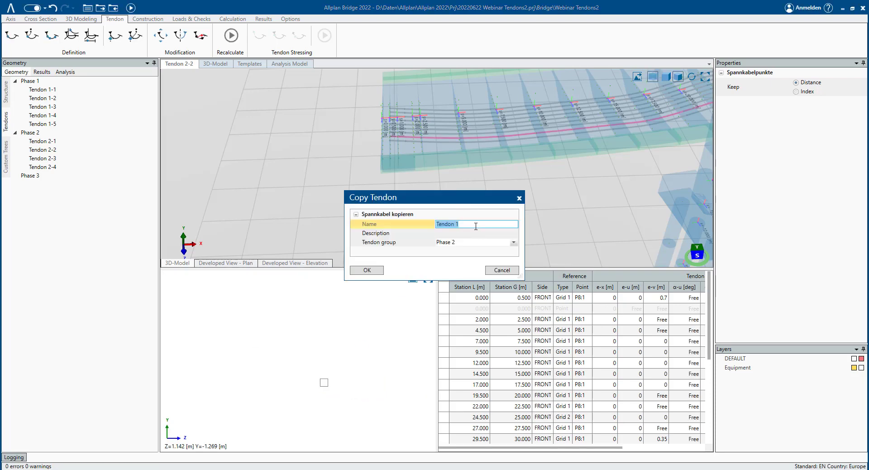
click(476, 225)
click(367, 270)
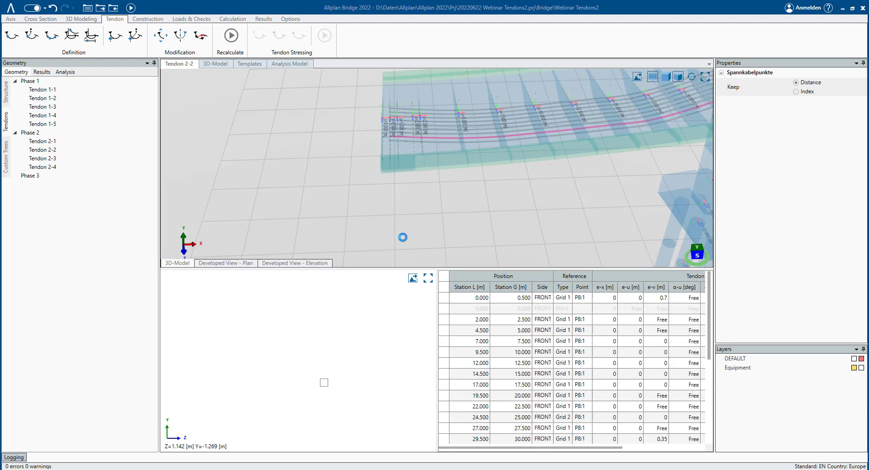
click(390, 195)
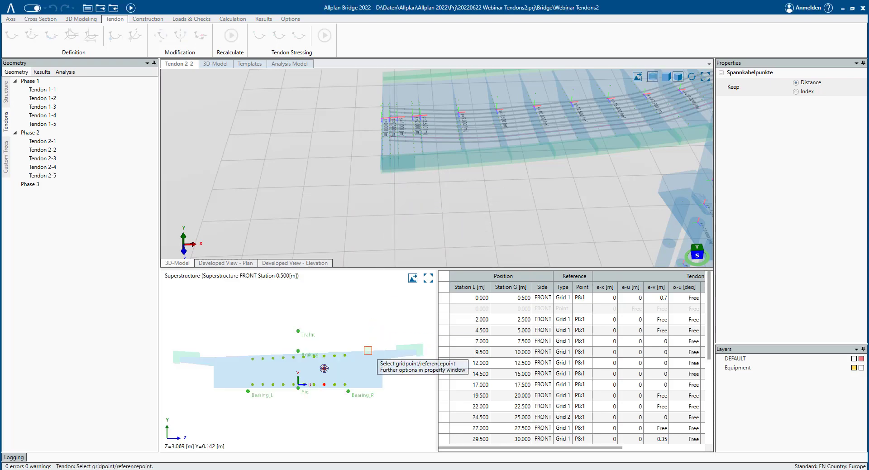
click(353, 378)
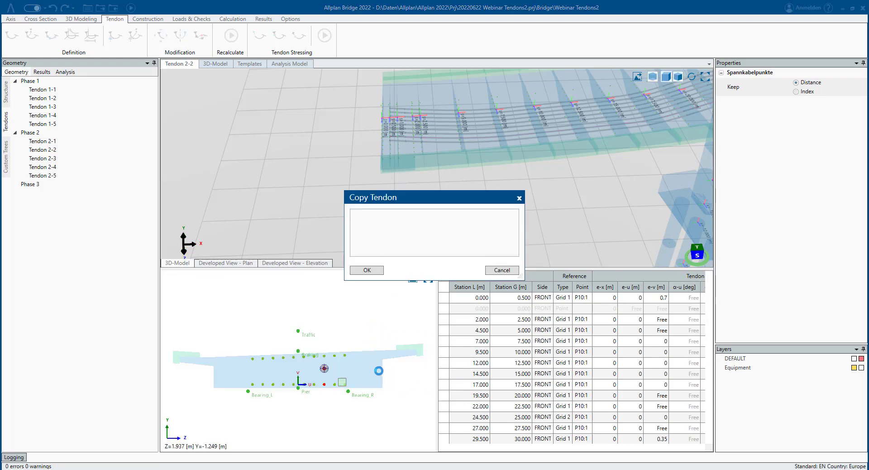
click(494, 272)
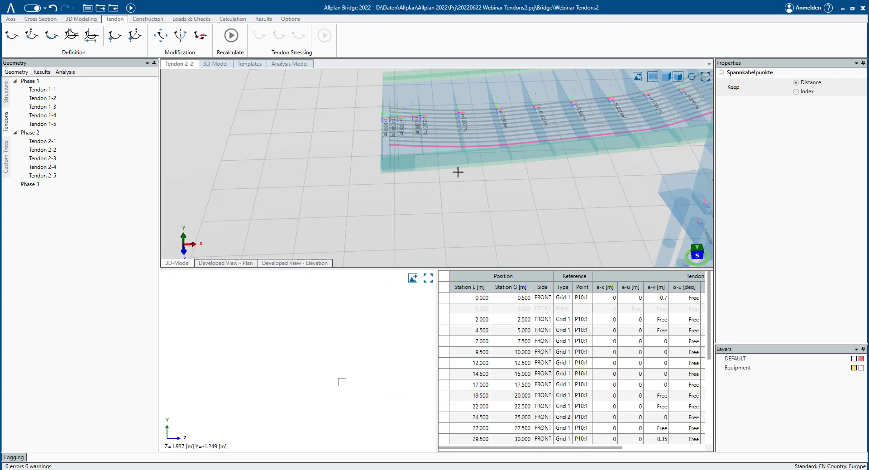
- Inspect the copied Phase 2 tendons along the girder in the 3D view
scroll(453, 142, down, 3)
middle_drag(499, 137, 170, 213)
scroll(620, 119, down, 3)
scroll(374, 165, up, 2)
scroll(373, 126, up, 3)
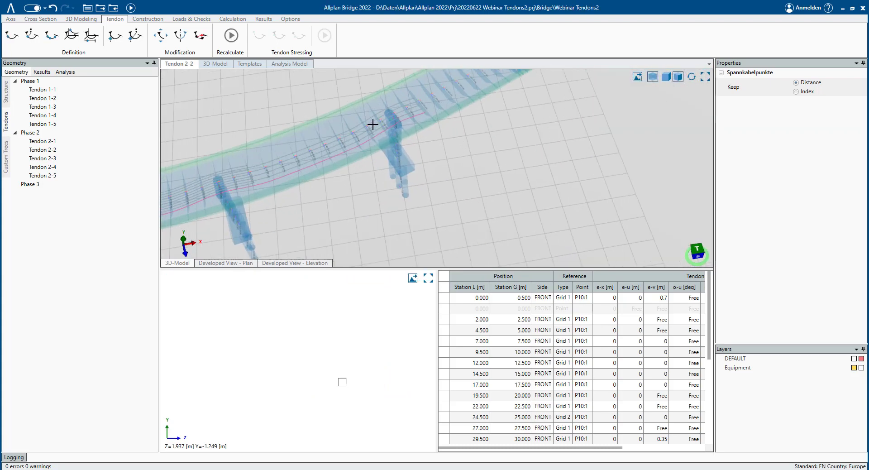
middle_drag(368, 128, 337, 116)
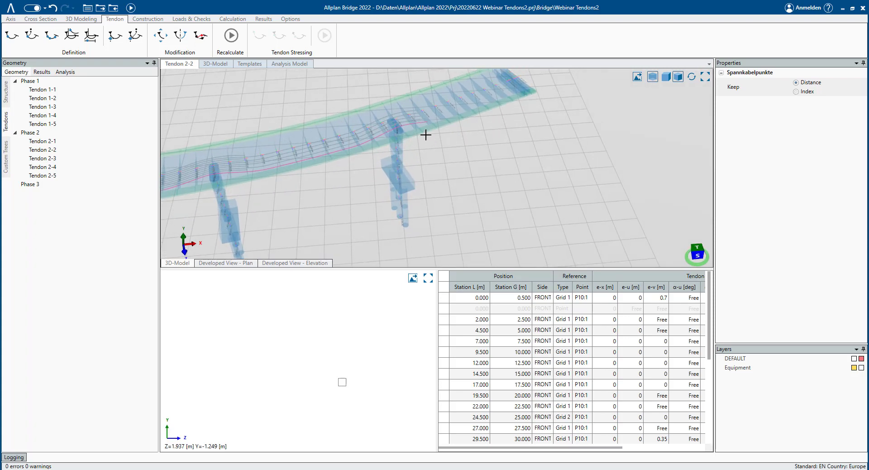
middle_drag(426, 136, 406, 163)
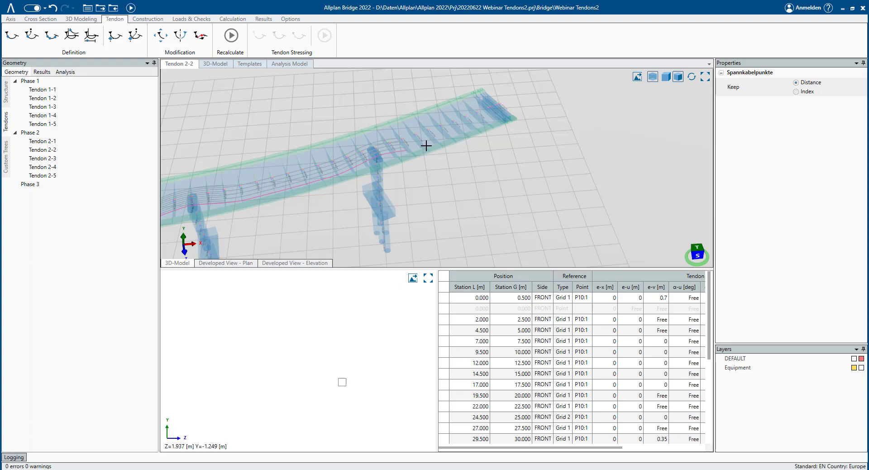
click(299, 228)
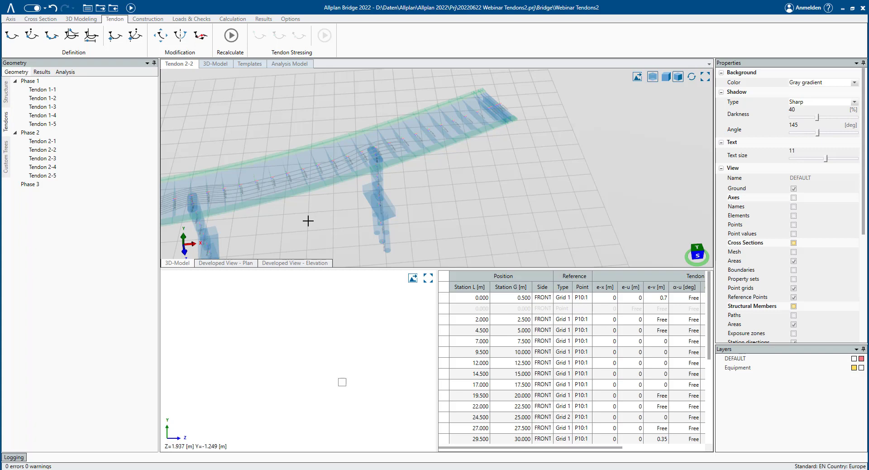
- Copy and mirror Tendon 1-1 into Phase 3 as Tendon 3-1, mirroring about station 50 m
click(48, 92)
right_click(48, 93)
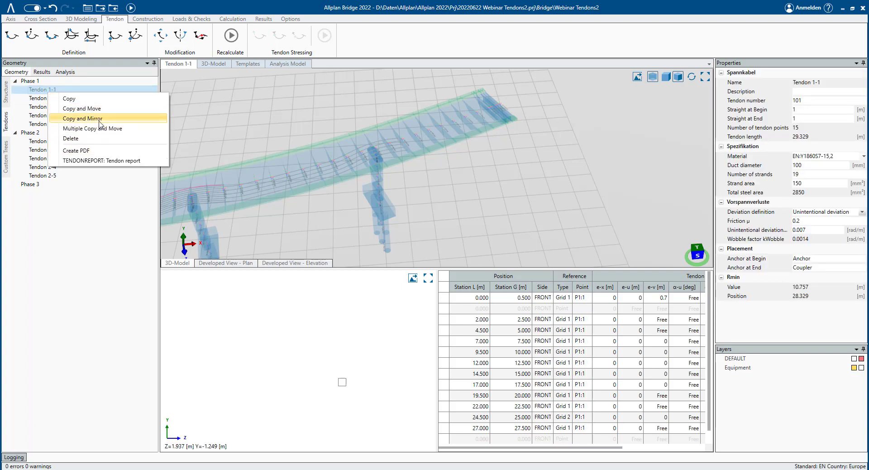
click(155, 119)
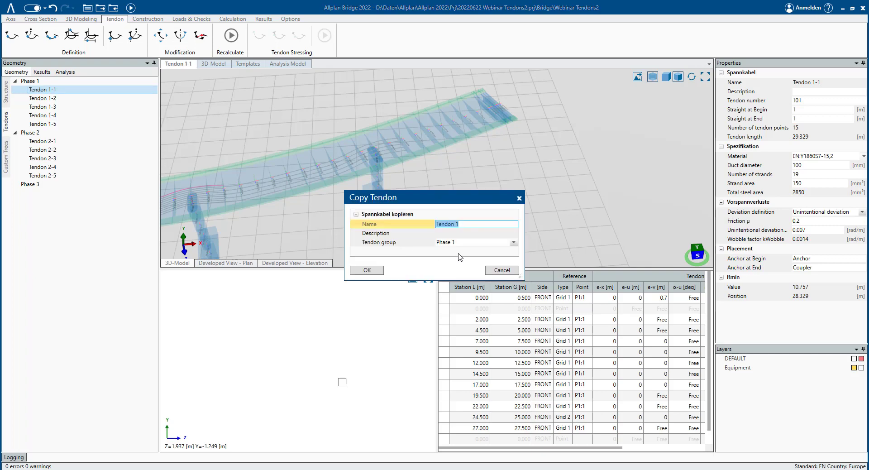
click(465, 244)
click(461, 273)
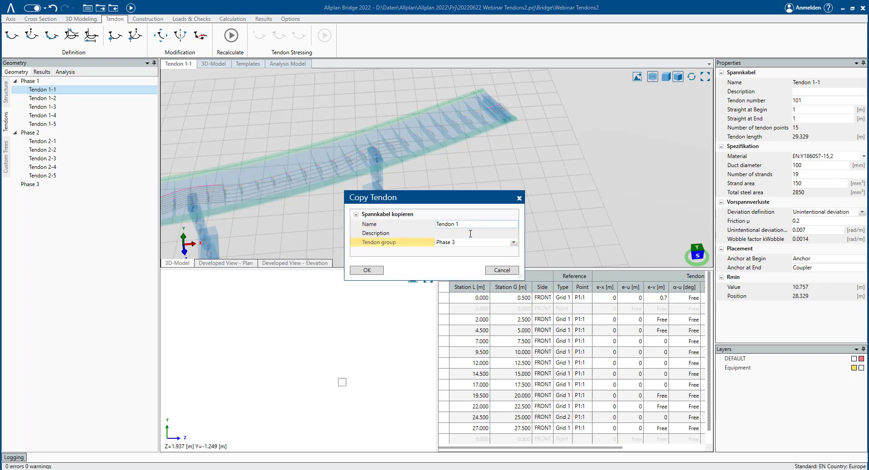
click(476, 225)
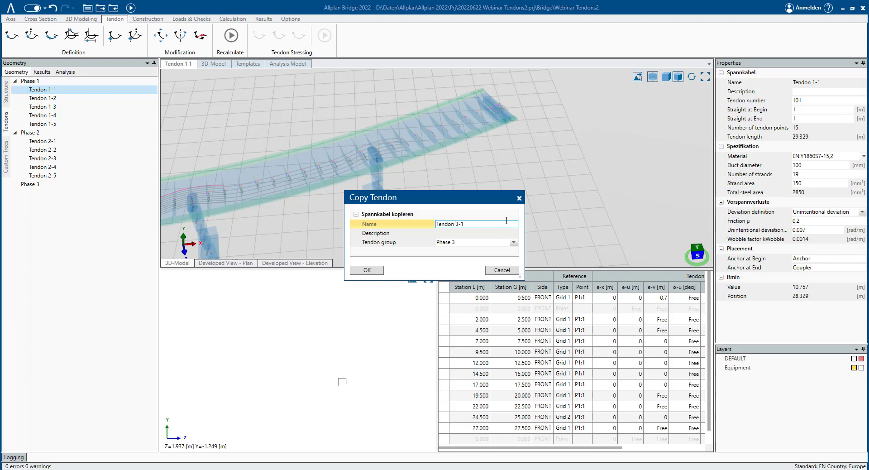
click(373, 274)
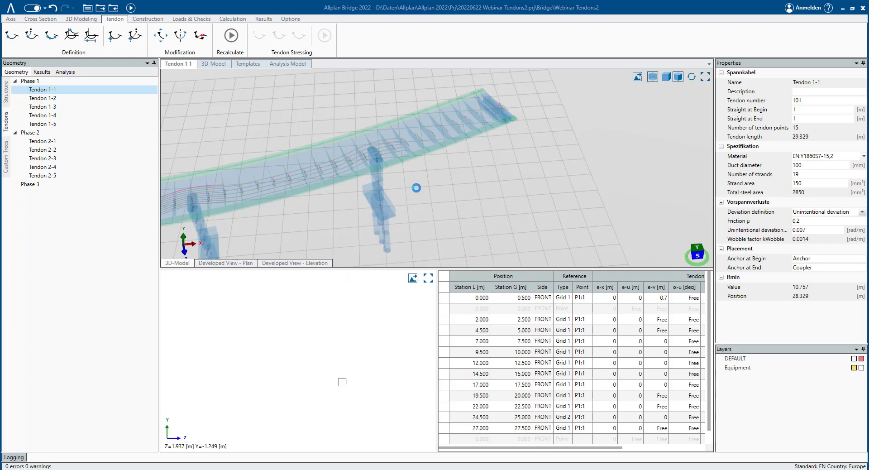
scroll(343, 177, up, 5)
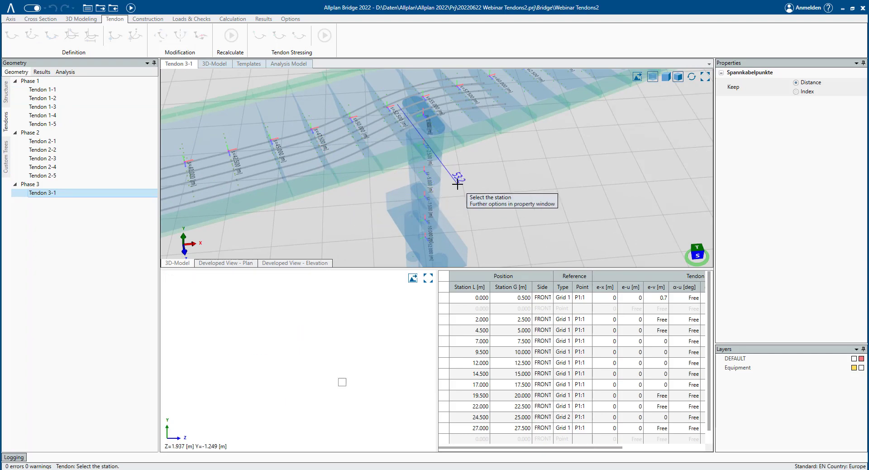
click(397, 188)
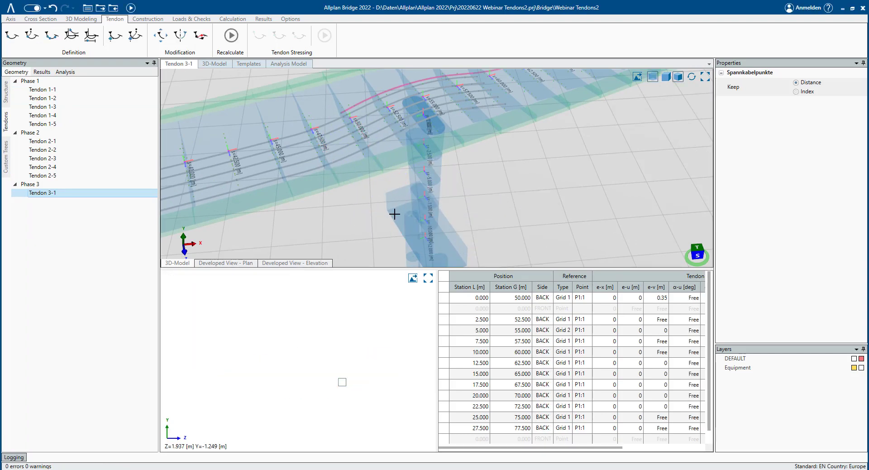
- Compare the mirrored Tendon 3-1 with Tendon 1-1 in the 3D view
scroll(390, 205, down, 5)
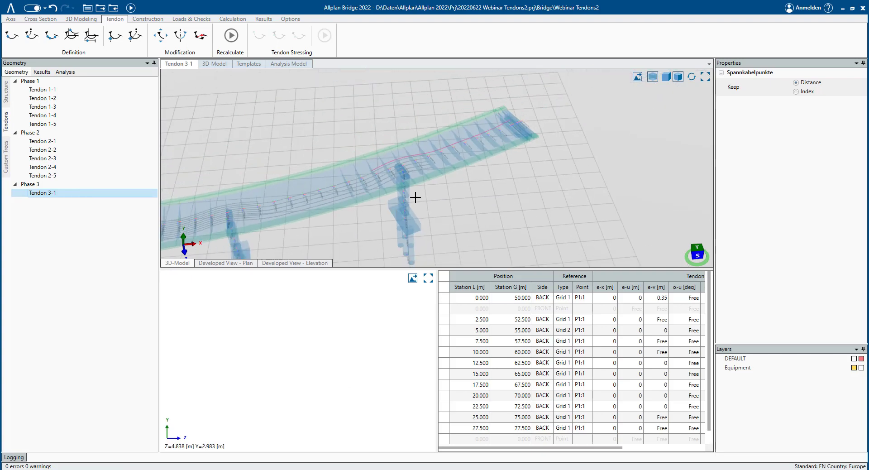
right_drag(409, 212, 382, 217)
middle_drag(344, 218, 466, 151)
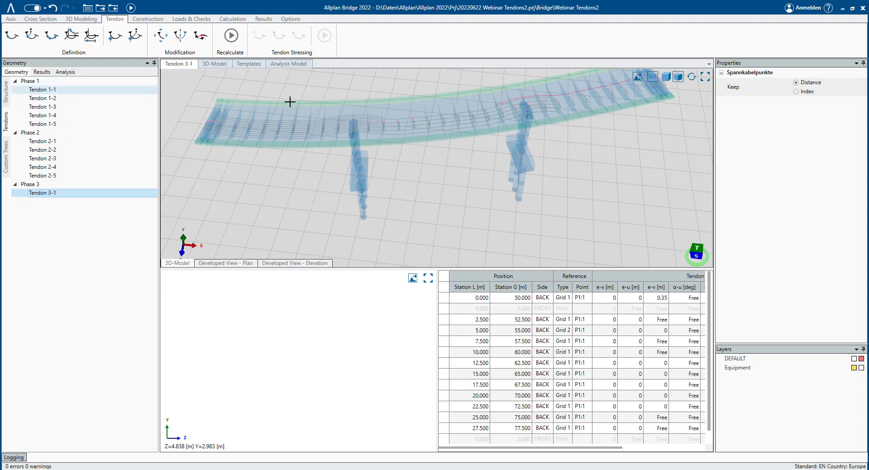
click(220, 109)
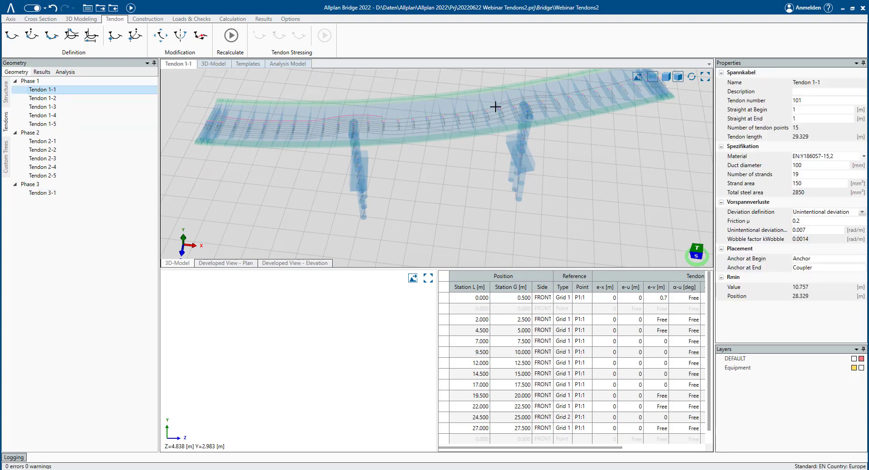
scroll(495, 107, up, 6)
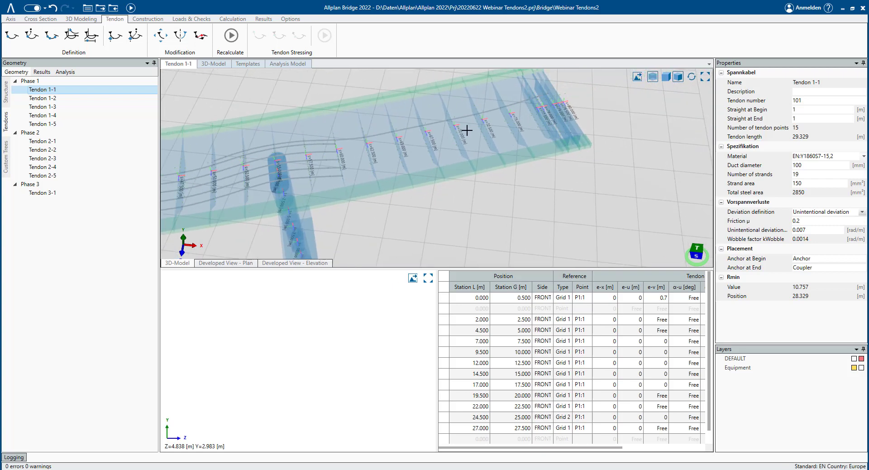
click(89, 193)
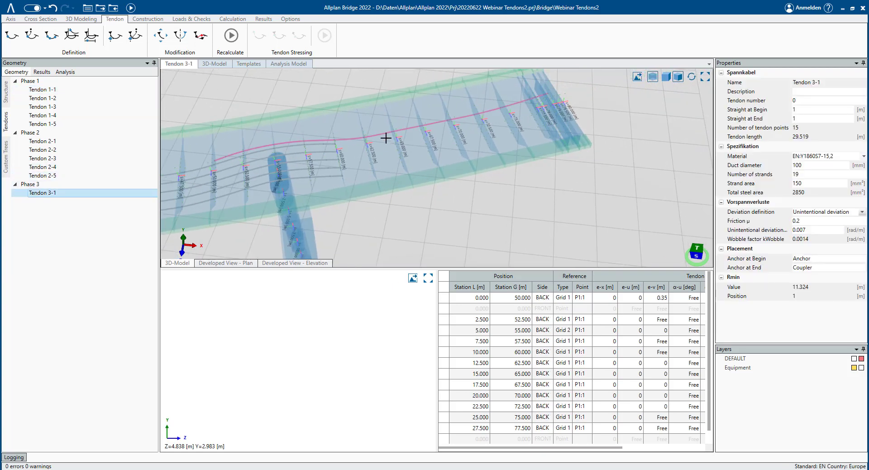
- Add tendon points to Tendon 3-1 between stations 32.5 m and 47.5 m on the bottom grid point, extending it backwards
middle_drag(386, 138, 422, 114)
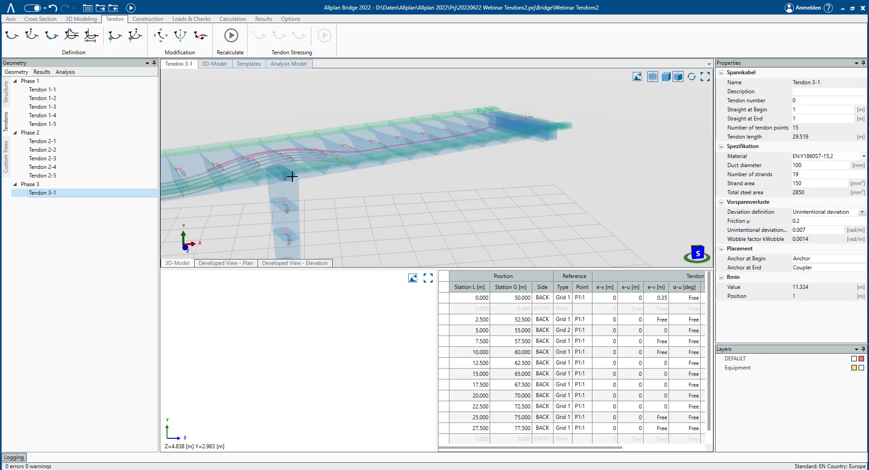
middle_drag(292, 177, 313, 208)
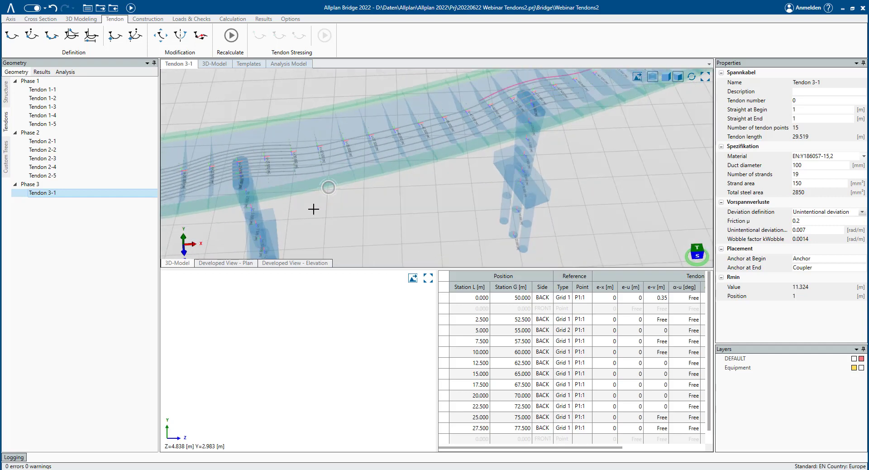
scroll(322, 151, up, 3)
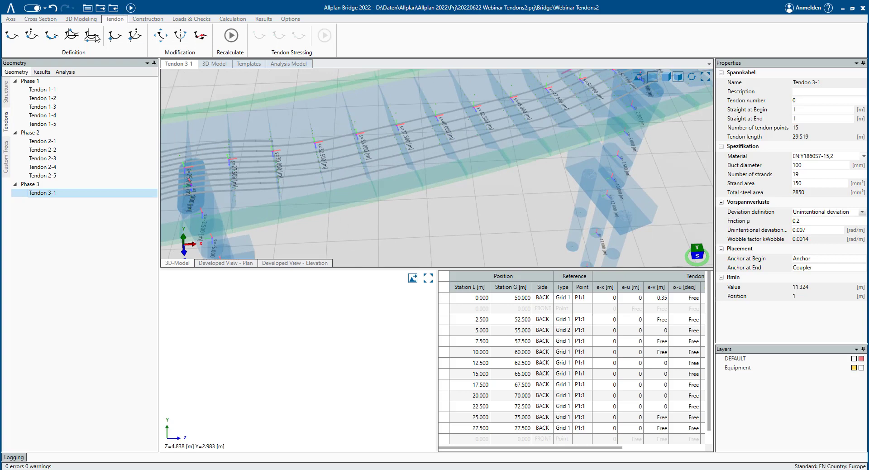
click(53, 38)
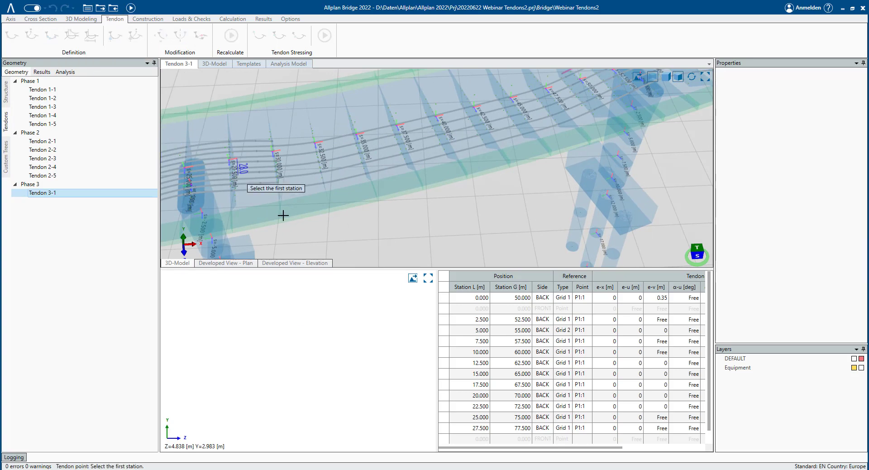
click(318, 160)
middle_drag(577, 119, 422, 202)
click(414, 200)
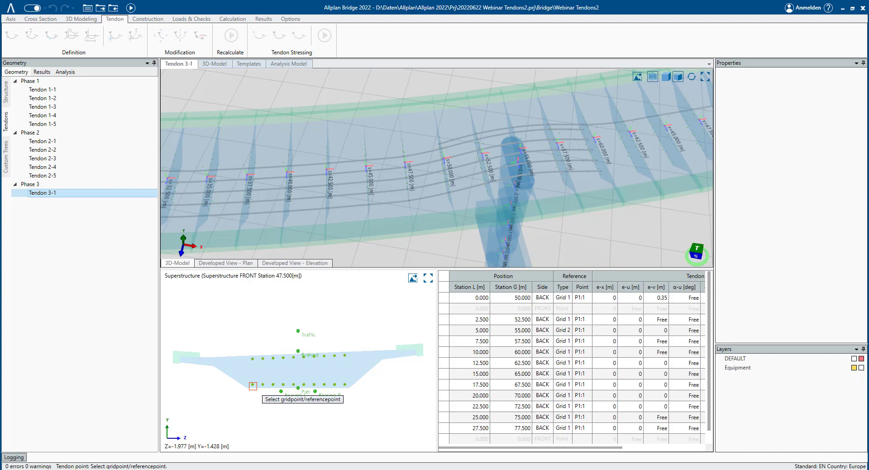
click(253, 386)
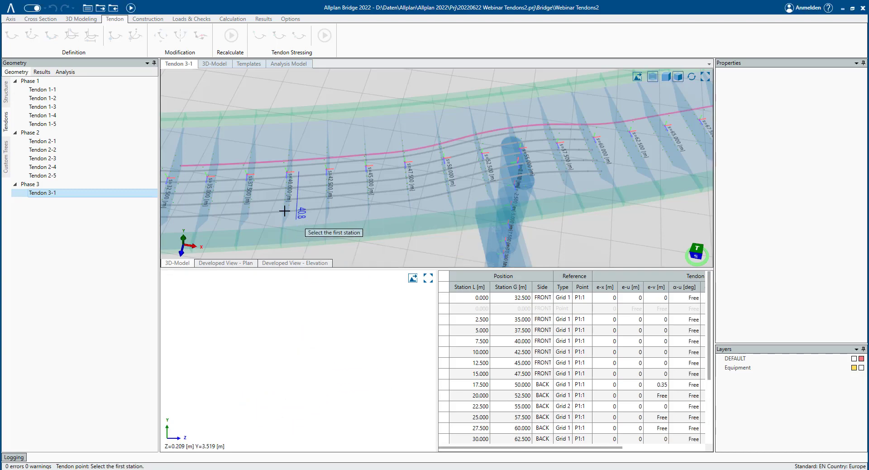
middle_drag(376, 196, 462, 181)
key(Escape)
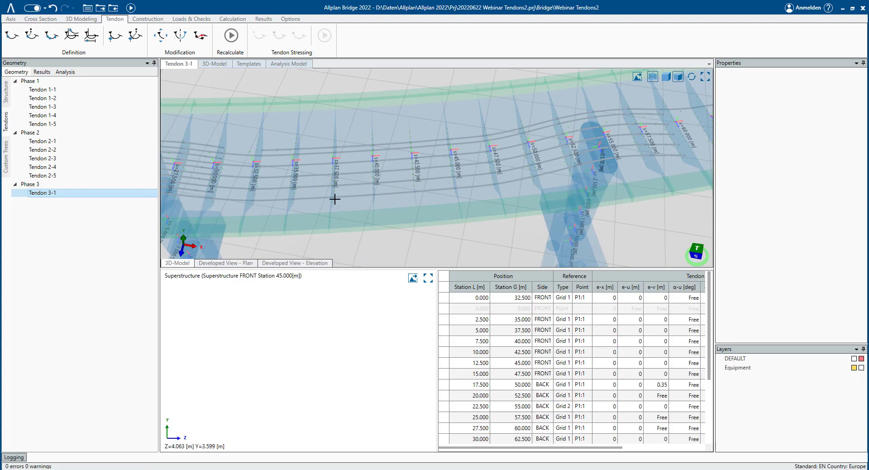
- Add a single tendon point to Tendon 3-1 at station 30 m on the same bottom grid point
scroll(293, 196, down, 2)
mouse_move(320, 210)
middle_down()
mouse_move(369, 196)
mouse_move(353, 214)
mouse_move(295, 164)
middle_up()
scroll(290, 164, up, 3)
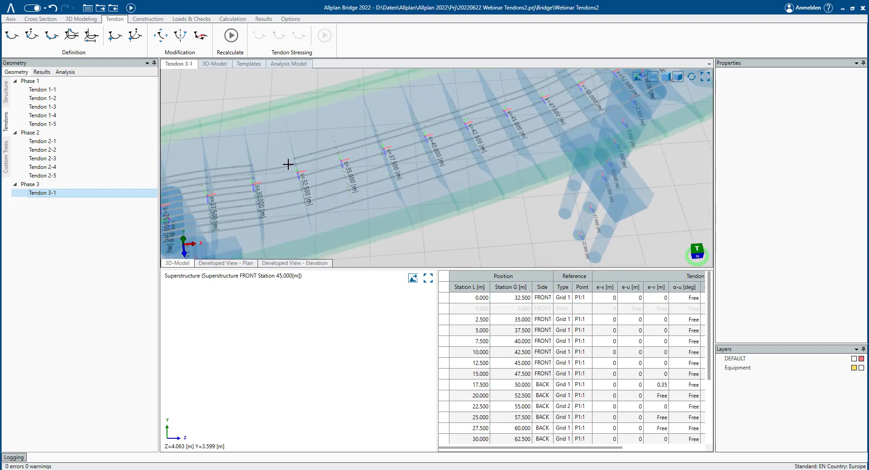
click(12, 35)
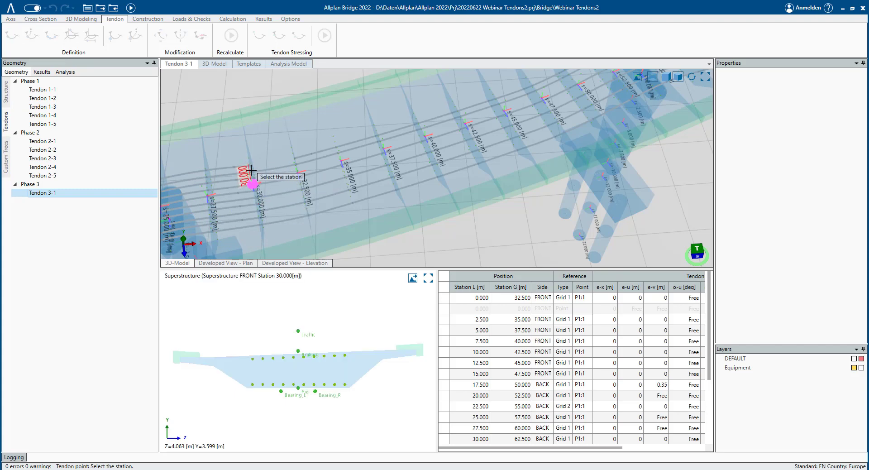
click(258, 201)
click(257, 201)
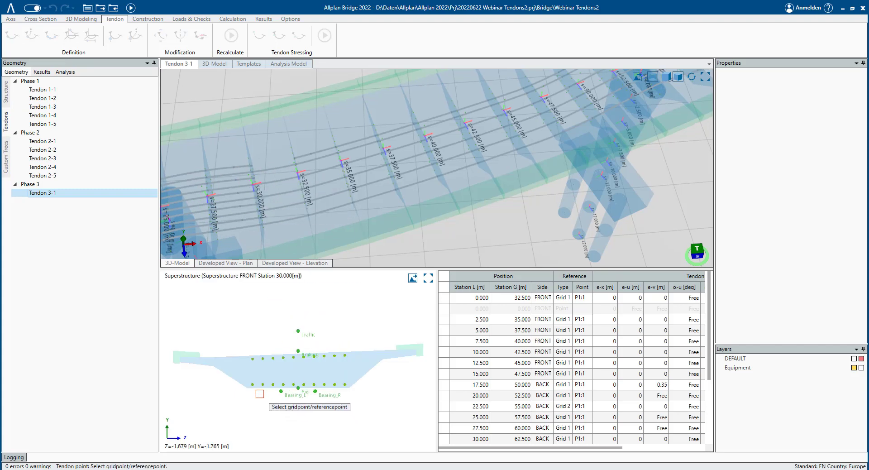
click(253, 386)
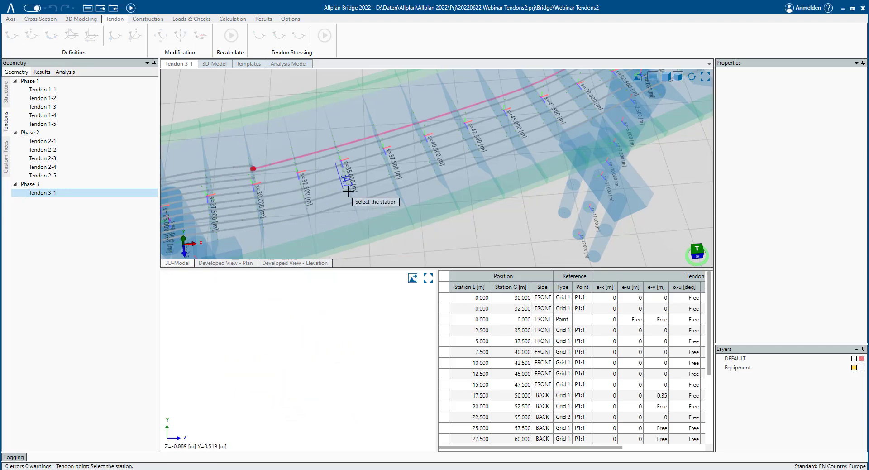
key(Escape)
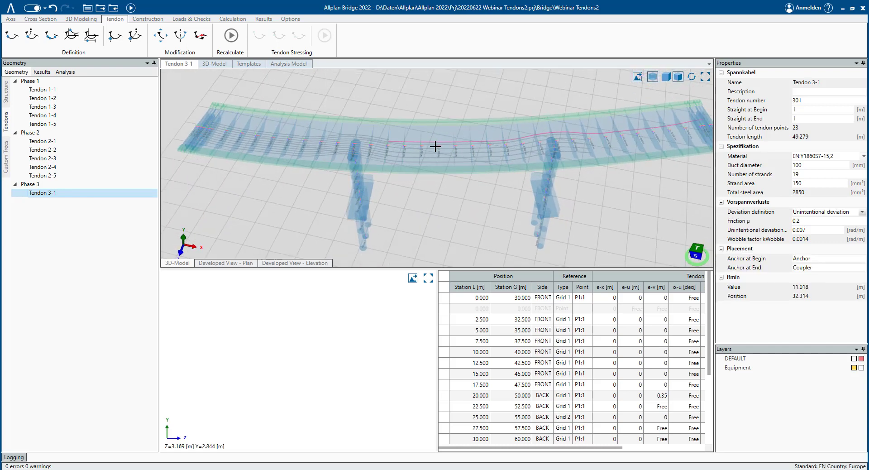
- Compare with Tendon 1-1, then set the e-v offset of Tendon 3-1's first point at station 30 m to 0.35 m
scroll(435, 147, up, 3)
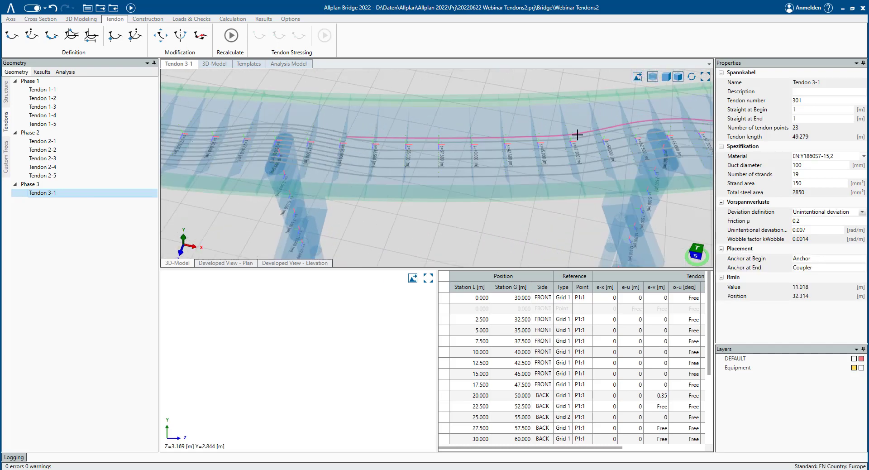
scroll(410, 139, up, 2)
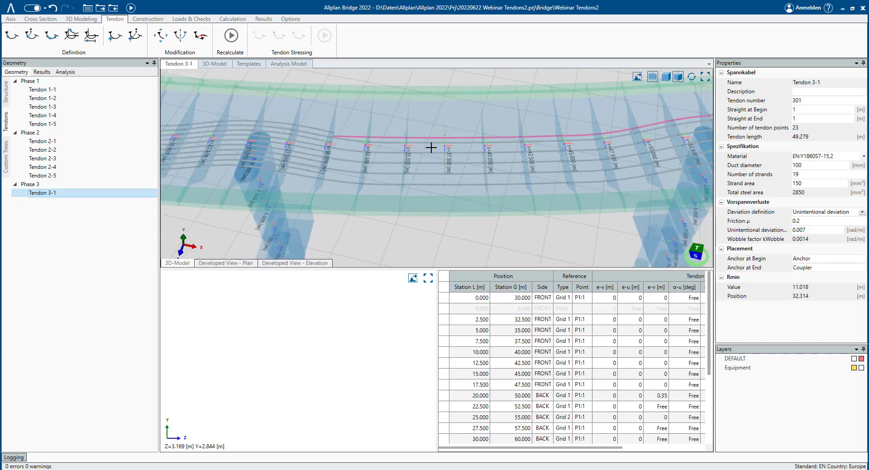
middle_drag(431, 146, 406, 118)
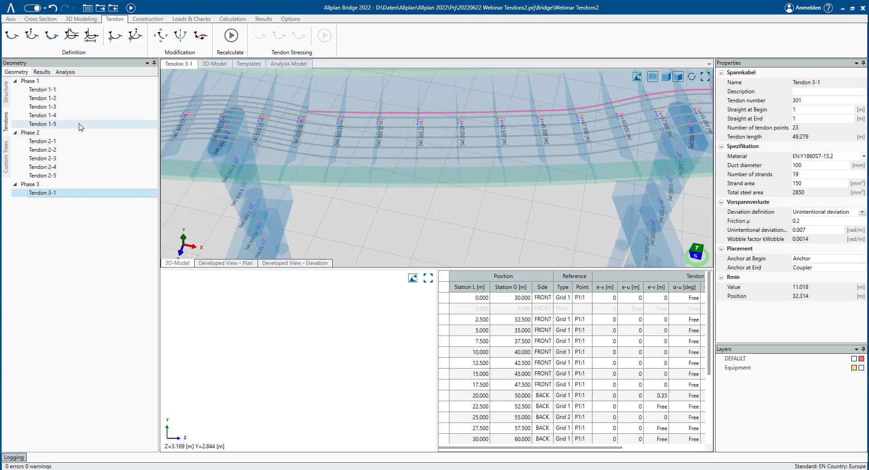
click(50, 89)
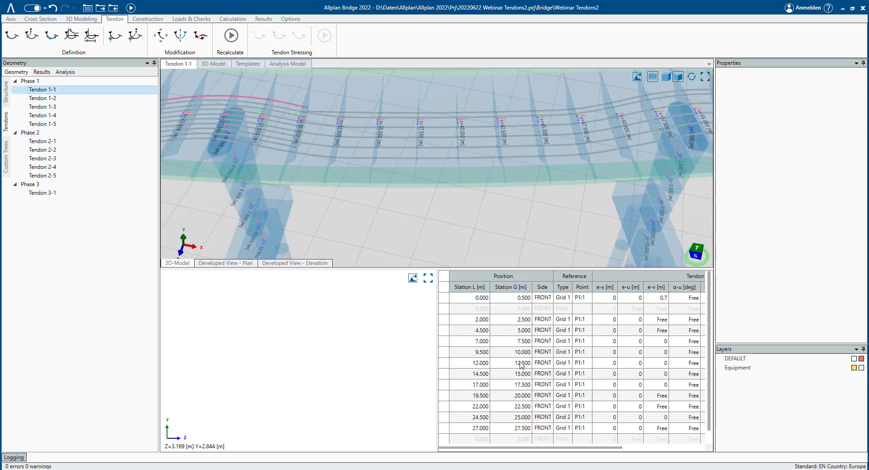
scroll(521, 365, down, 1)
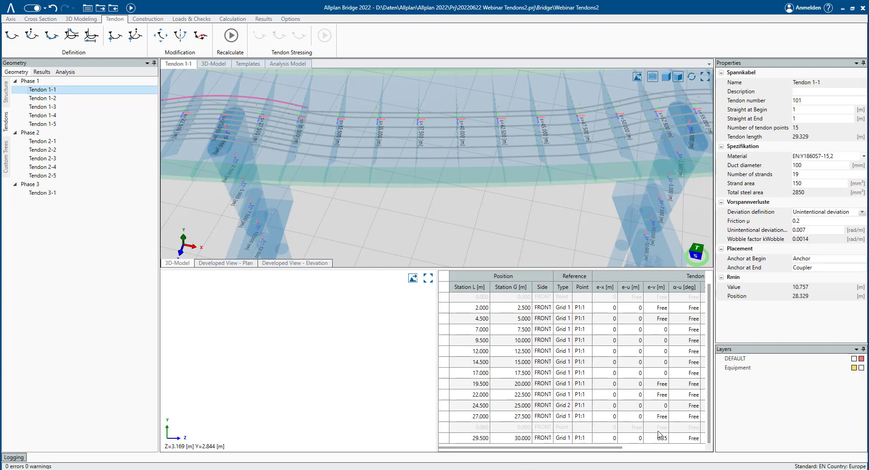
click(62, 194)
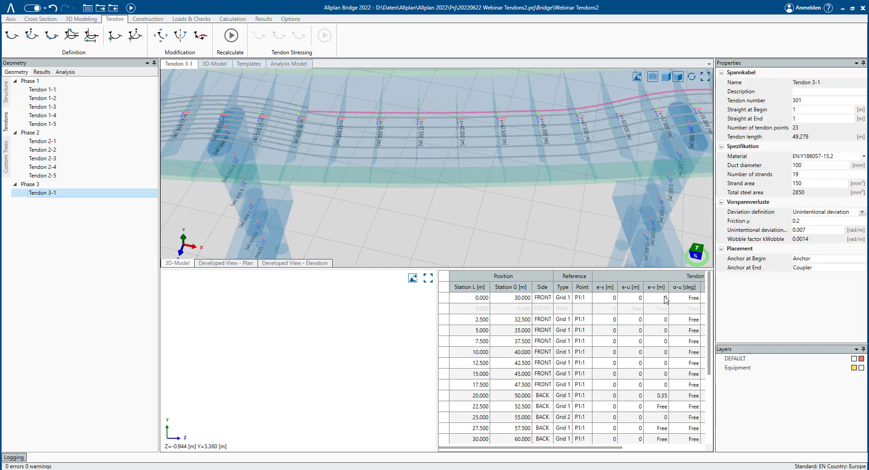
click(662, 298)
text(0.35)
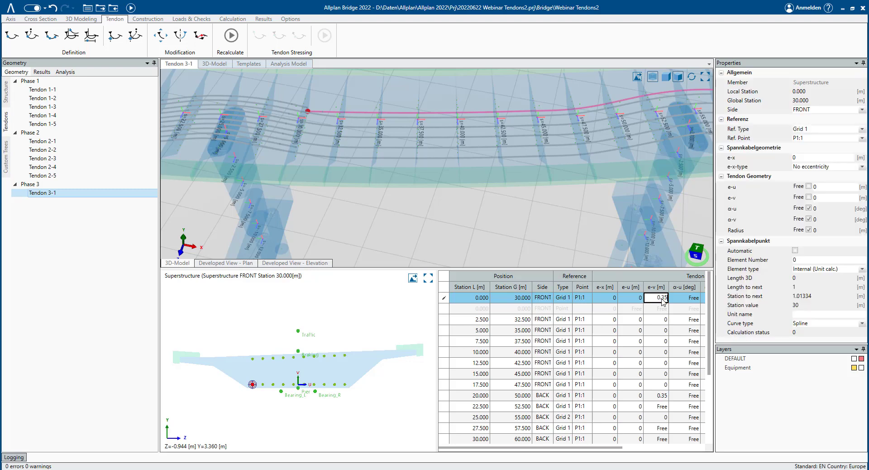
key(Return)
- Inspect the extended Tendon 3-1 along the girder in the 3D view
scroll(561, 159, down, 3)
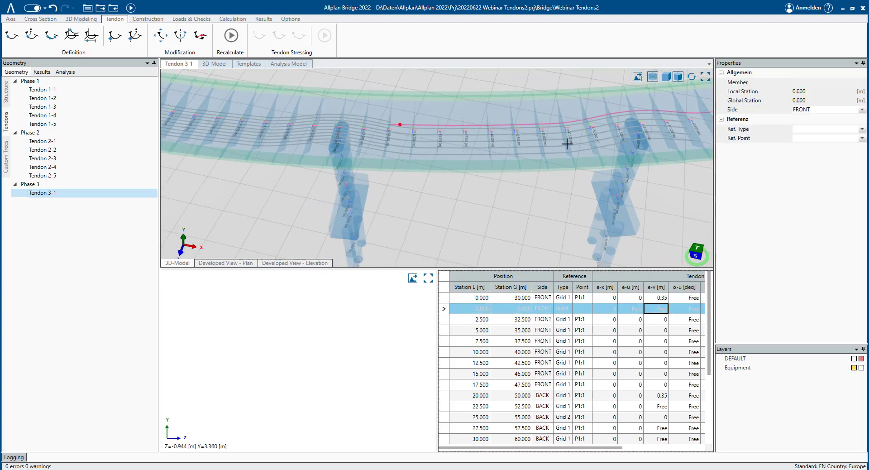
middle_drag(567, 143, 231, 170)
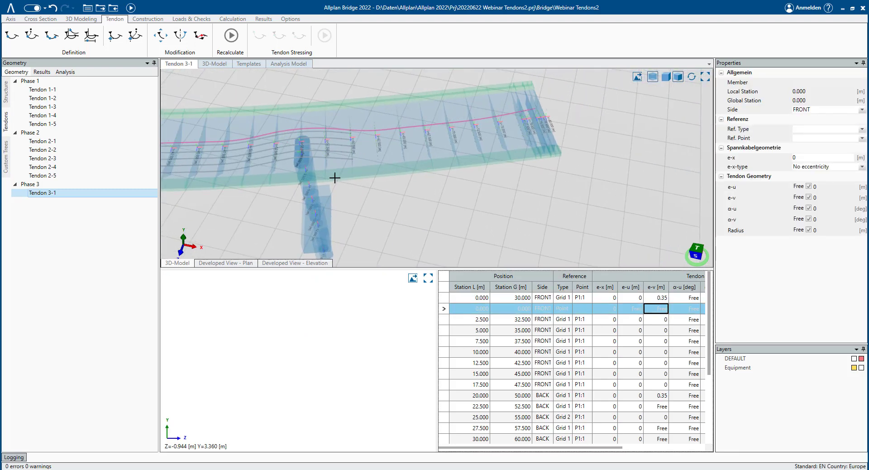
middle_drag(425, 124, 504, 121)
mouse_move(439, 166)
middle_down()
mouse_move(454, 145)
mouse_move(484, 153)
middle_up()
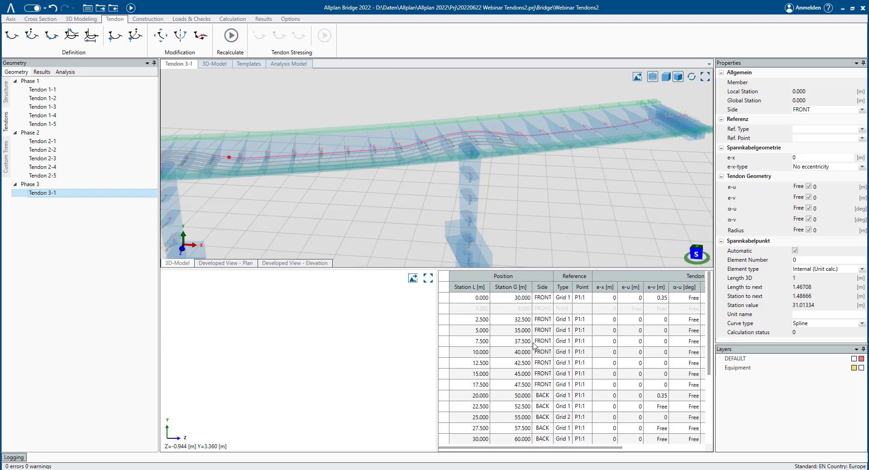
click(324, 204)
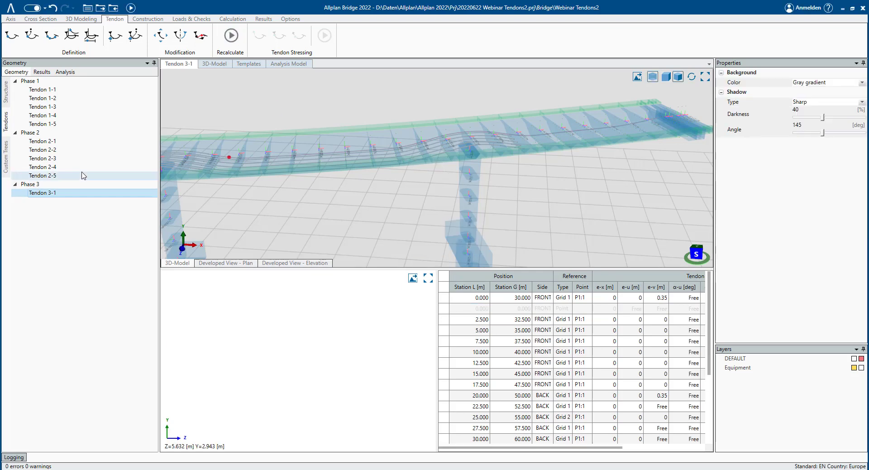
mouse_move(324, 154)
middle_down()
mouse_move(369, 153)
mouse_move(338, 155)
middle_up()
middle_drag(232, 175, 298, 198)
scroll(268, 188, up, 4)
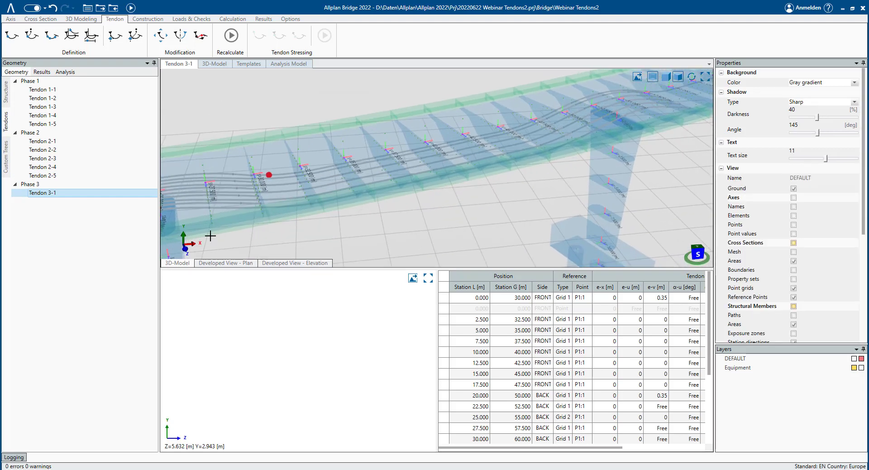
- Multiple-copy and move Tendon 3-1 as Tendon 3-2 in Phase 3, placing it on grid point P3:1 at the start station
right_click(55, 195)
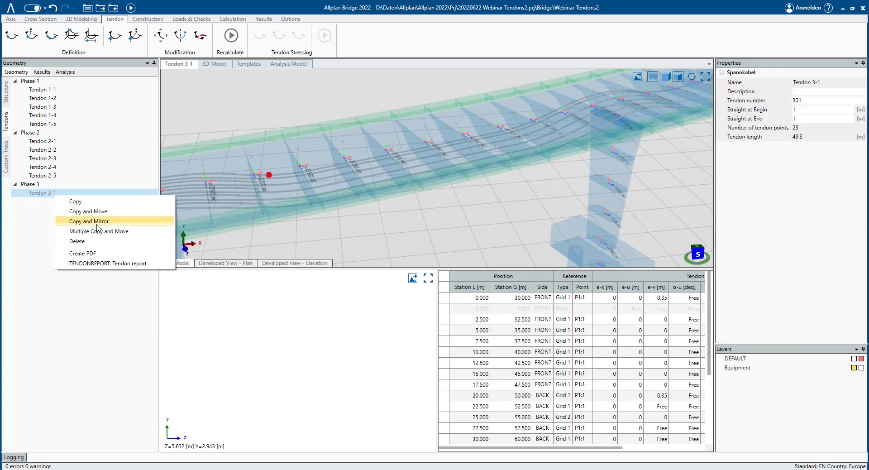
click(101, 232)
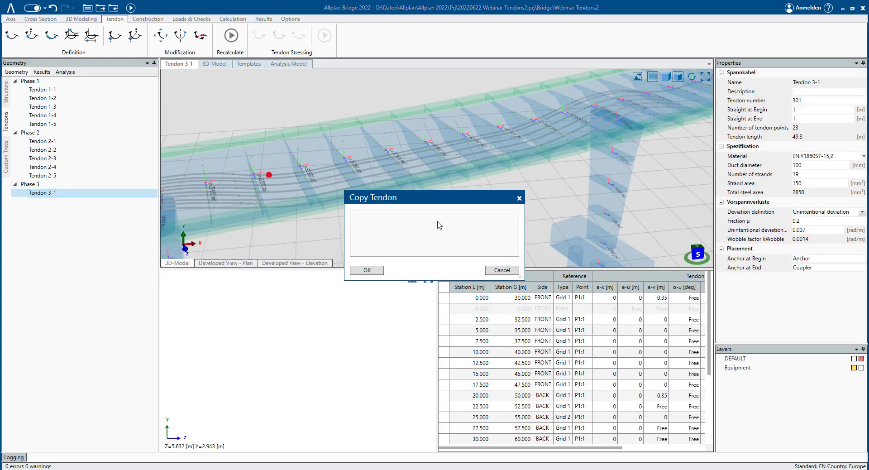
click(465, 221)
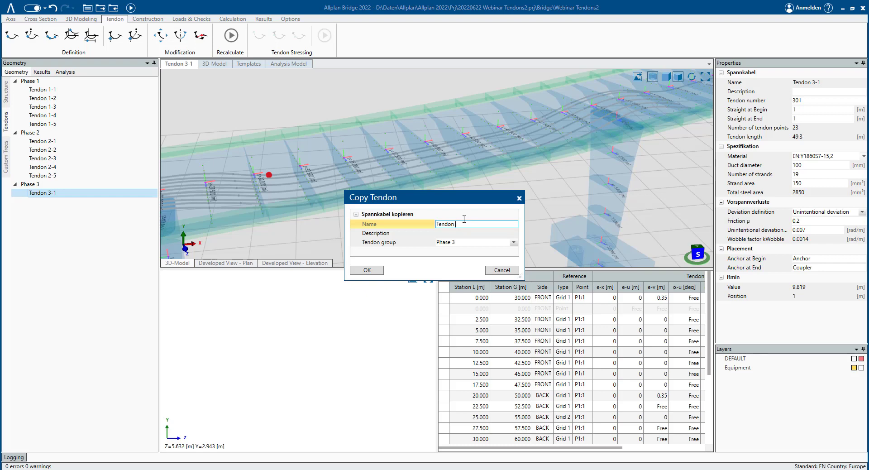
key(BackSpace)
text(3-1)
click(362, 270)
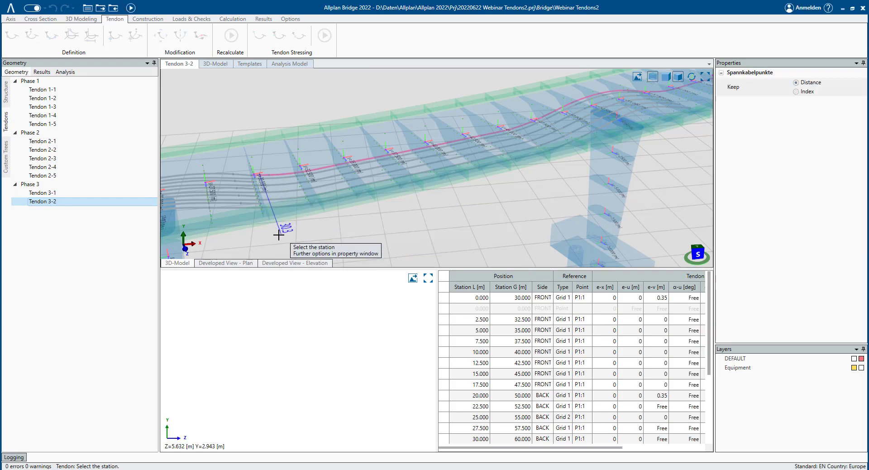
scroll(284, 243, up, 2)
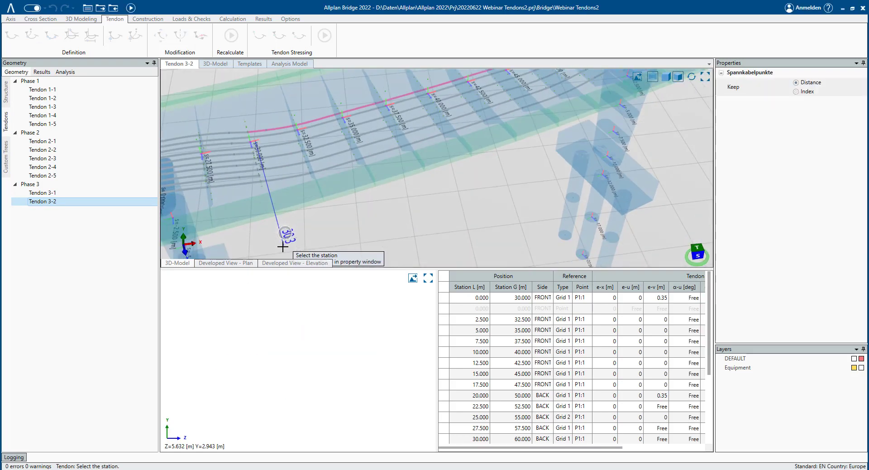
click(278, 248)
click(278, 249)
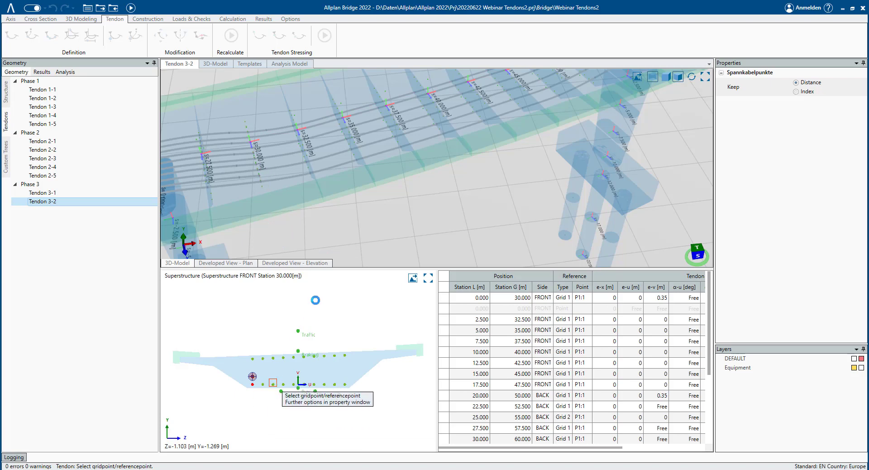
click(273, 383)
- Name the next copy Tendon 3-3 and place it on grid point P5:1 at the same station
click(468, 224)
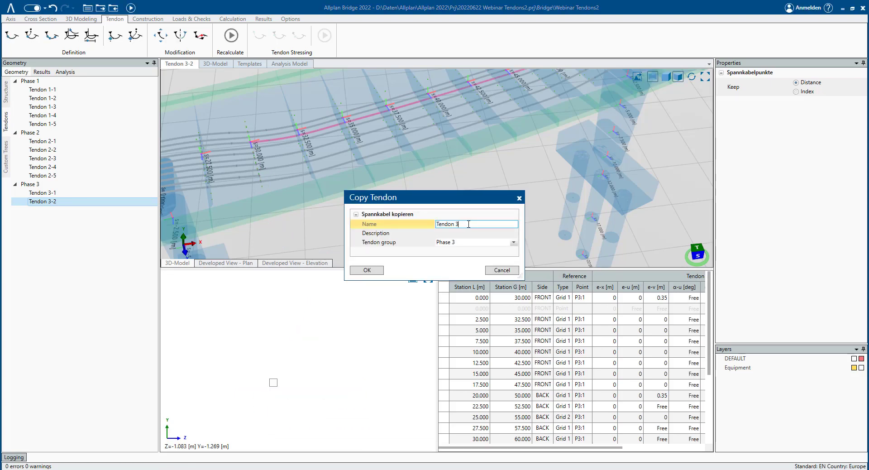
key(Tab)
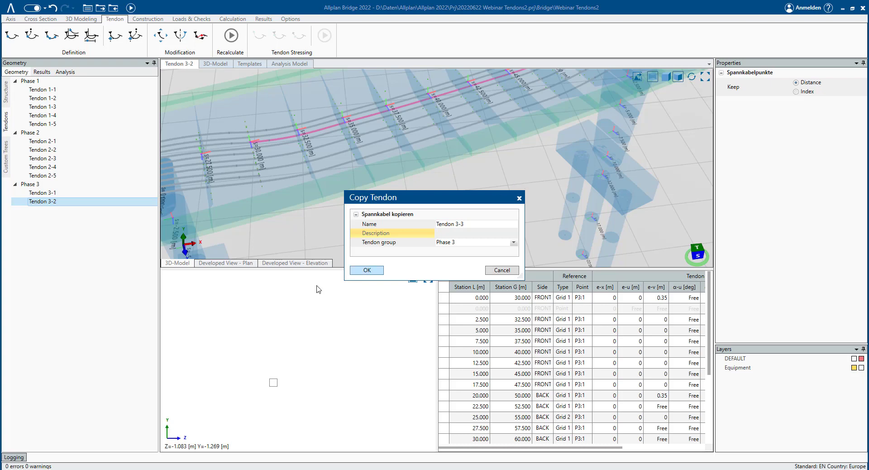
click(365, 271)
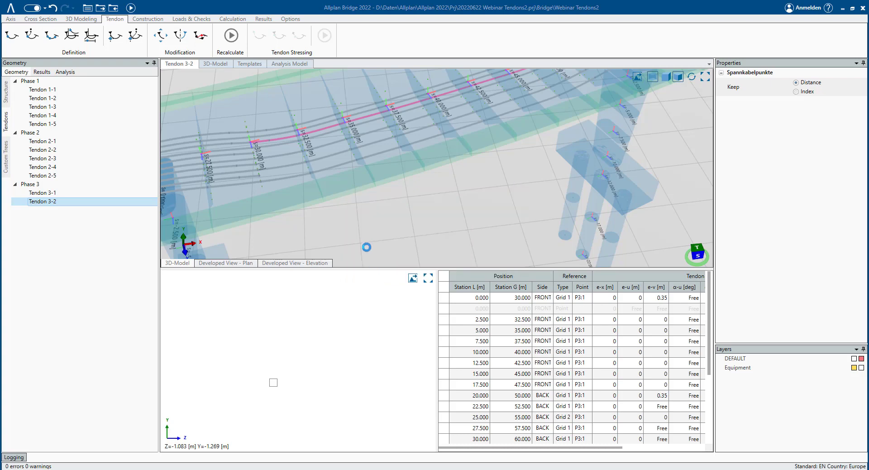
click(275, 220)
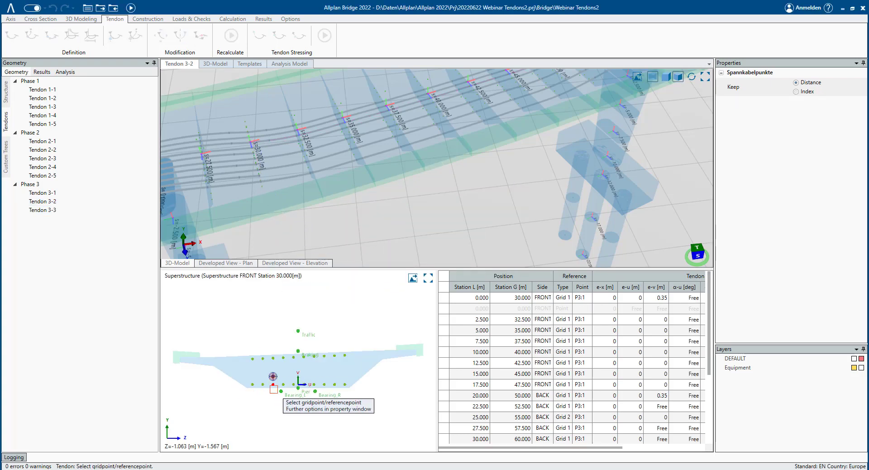
click(291, 383)
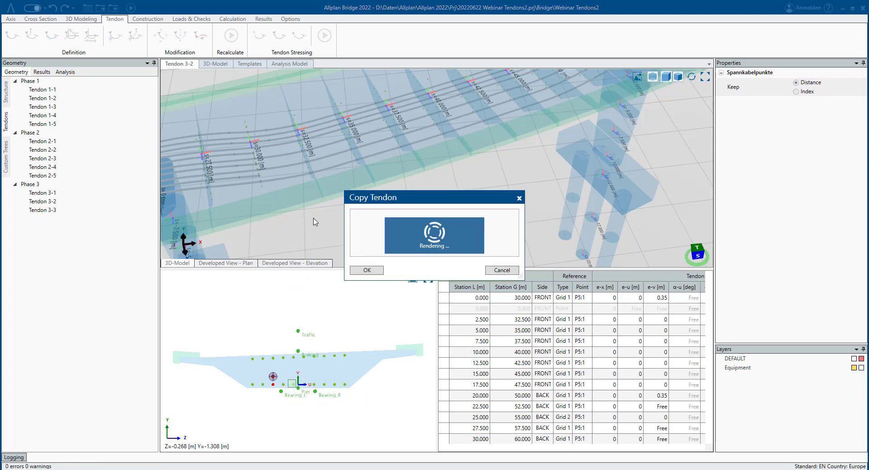
- Name the next copy Tendon 3-4 and place it on grid point P7:1 at the start station
click(477, 229)
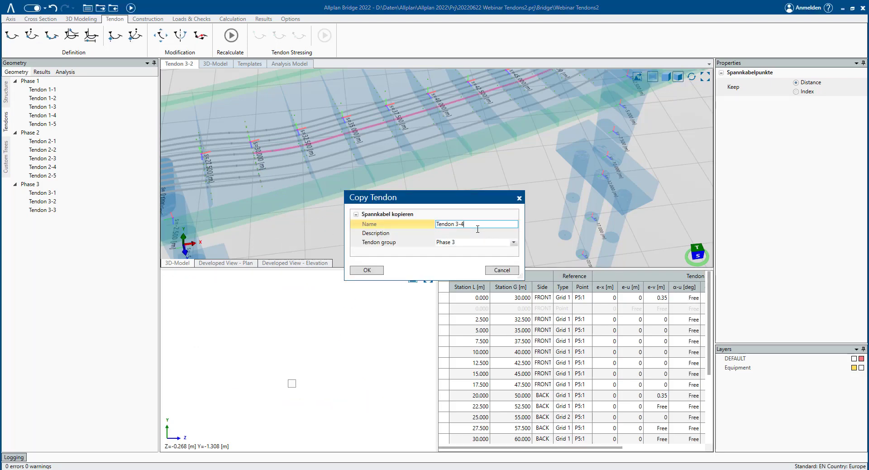
key(Tab)
click(371, 268)
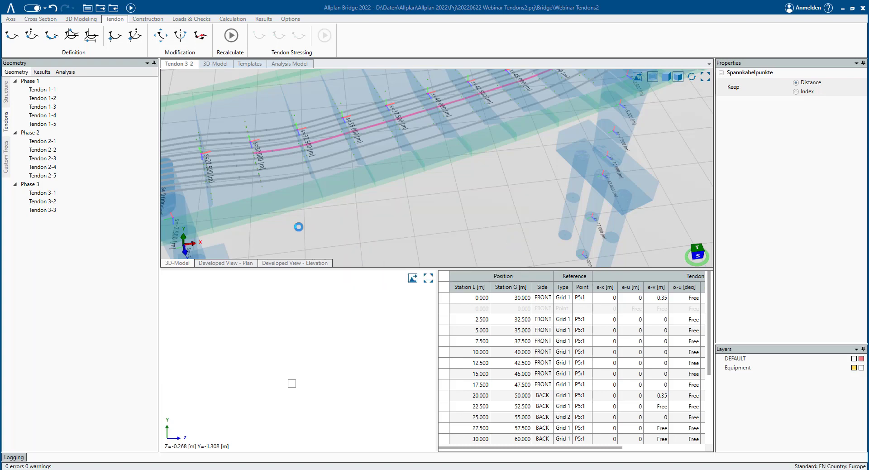
click(273, 227)
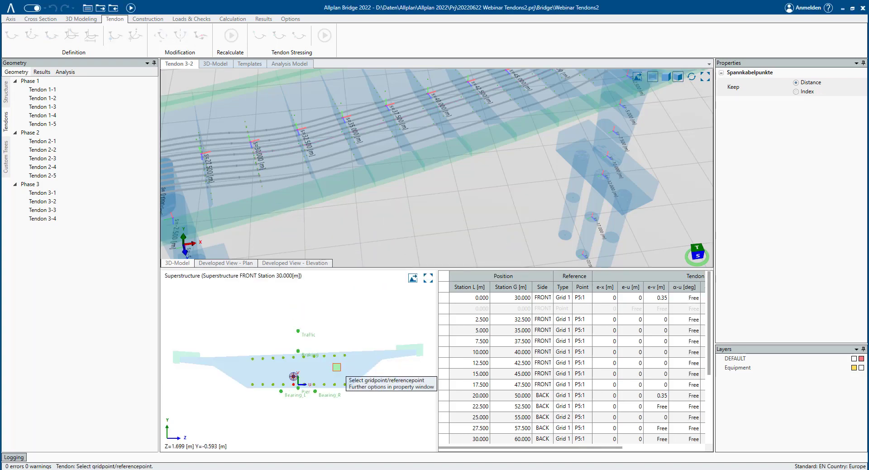
click(315, 384)
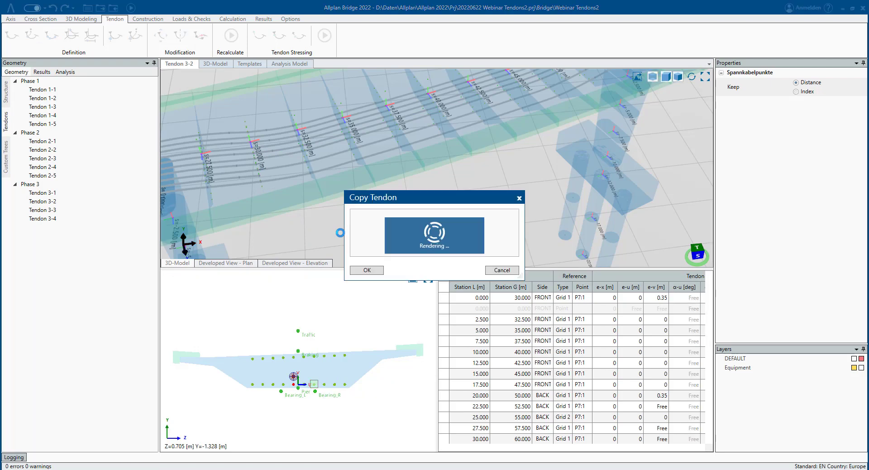
- Name the next copy Tendon 3-5 and place it on grid point P9:1 at the same station
click(465, 225)
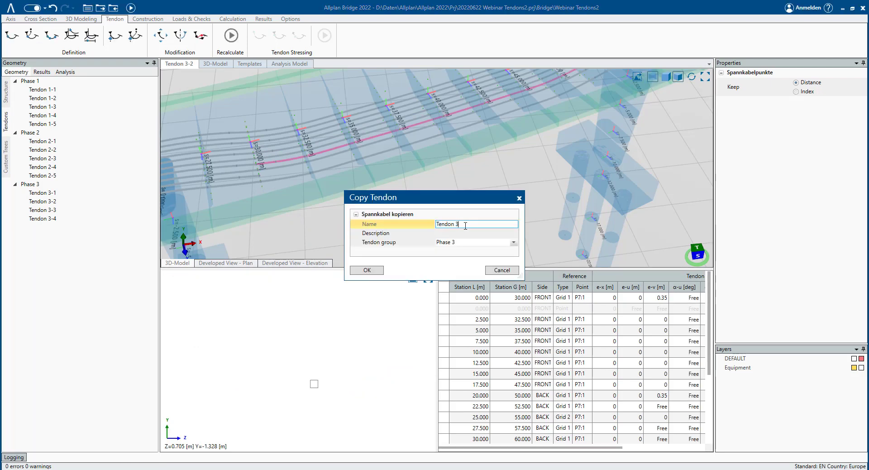
key(Tab)
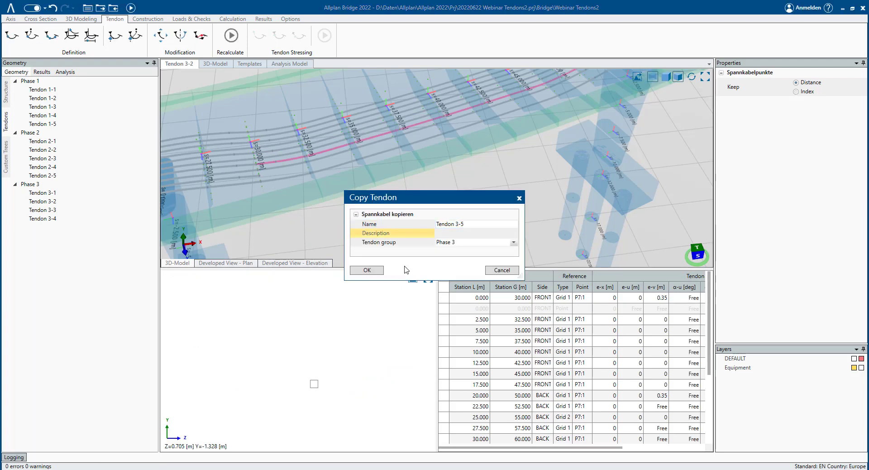
click(366, 270)
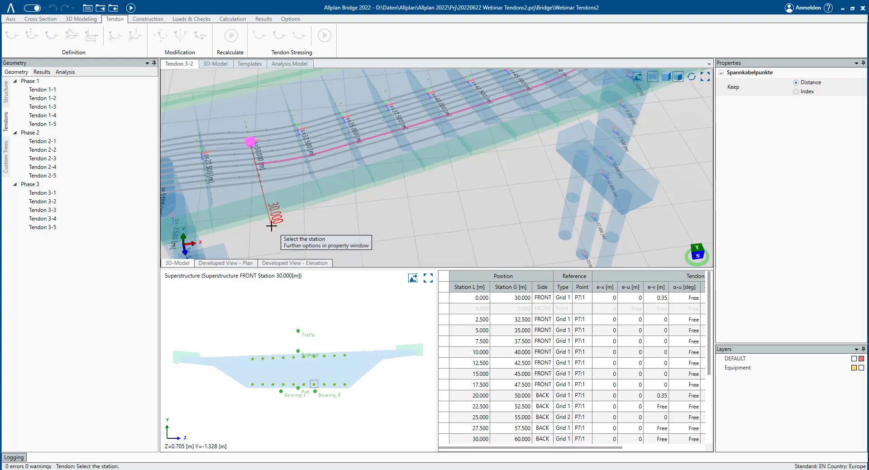
click(281, 236)
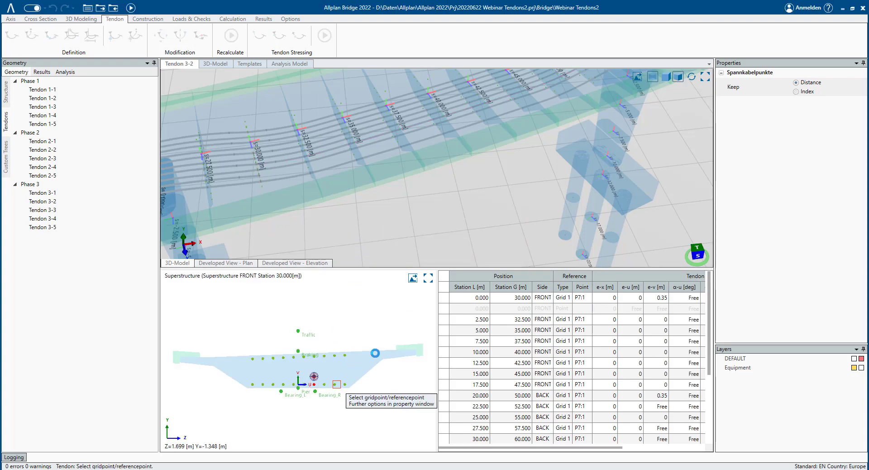
click(314, 376)
click(502, 270)
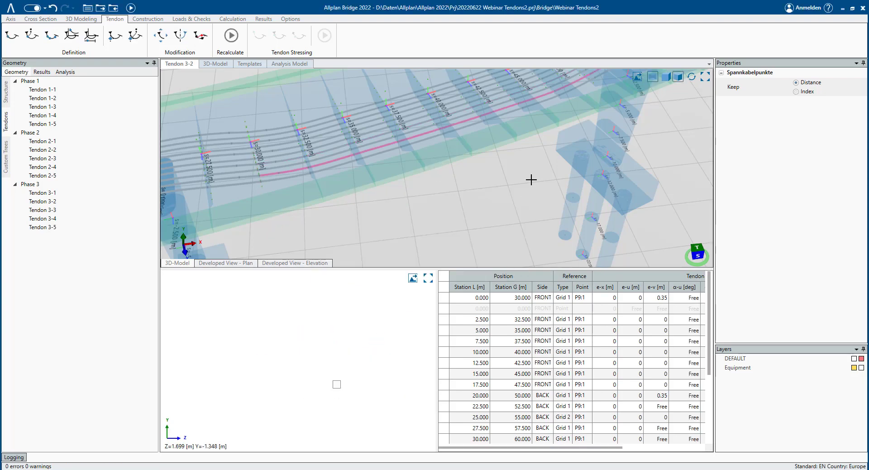
- Inspect the new Phase 3 tendons along the girder in the tendon view
scroll(470, 202, down, 2)
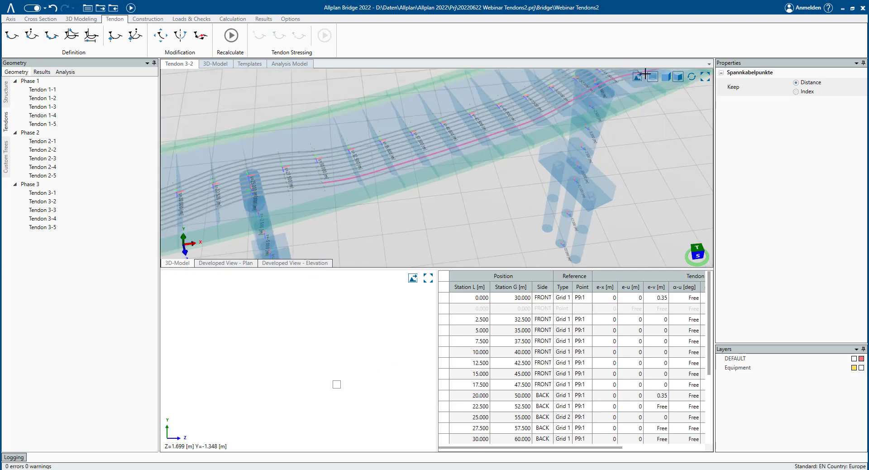
click(704, 77)
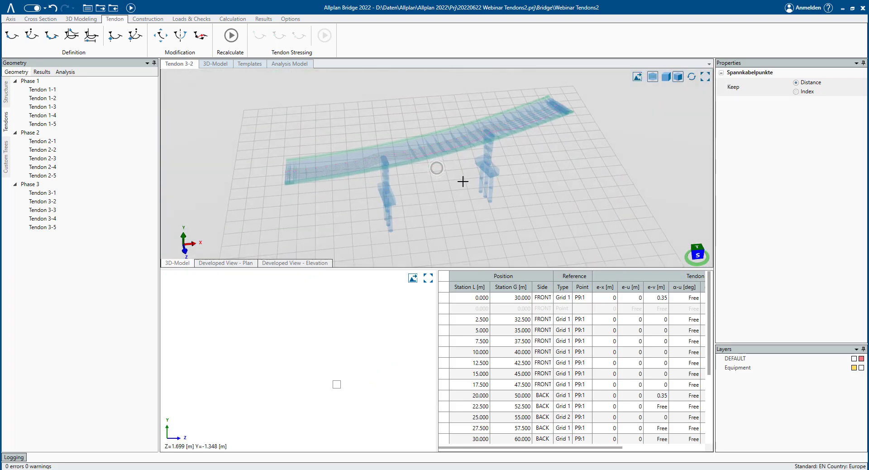
scroll(507, 135, up, 6)
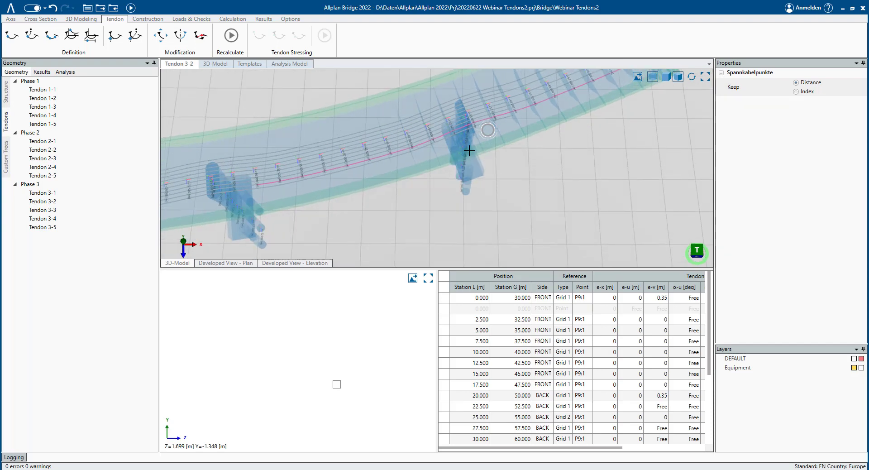
scroll(471, 140, down, 4)
middle_drag(361, 178, 476, 170)
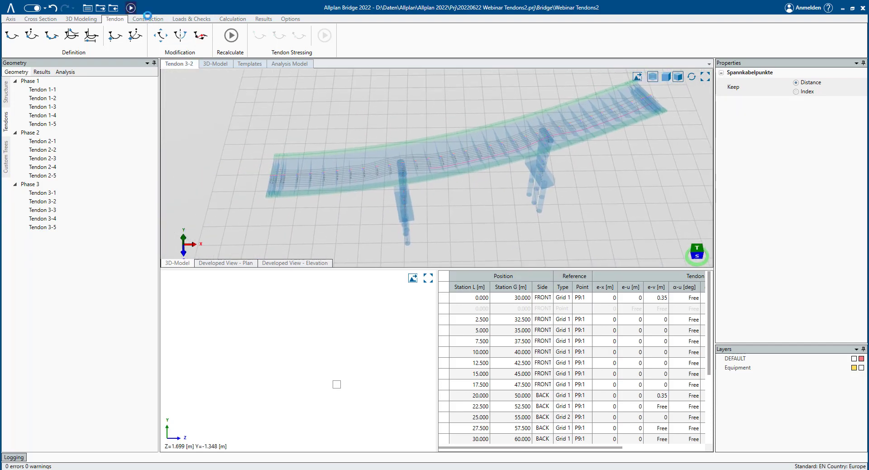
- Update the 3D model and review the tendons along the whole bridge
click(130, 9)
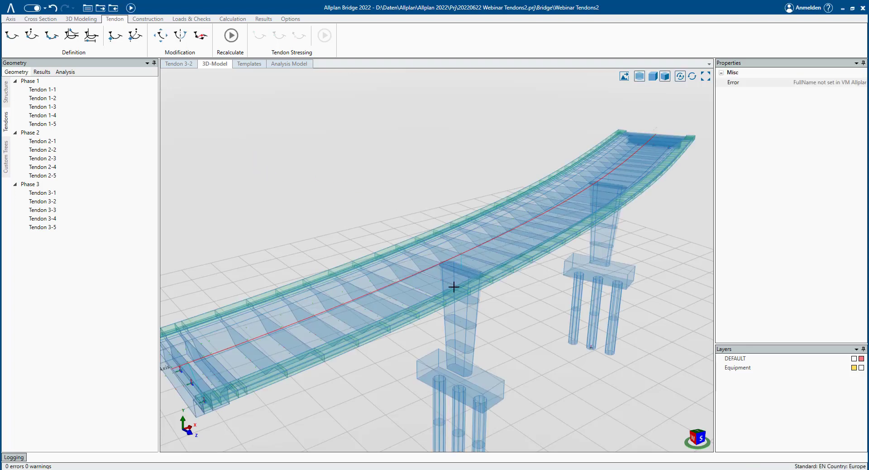
middle_drag(452, 287, 426, 290)
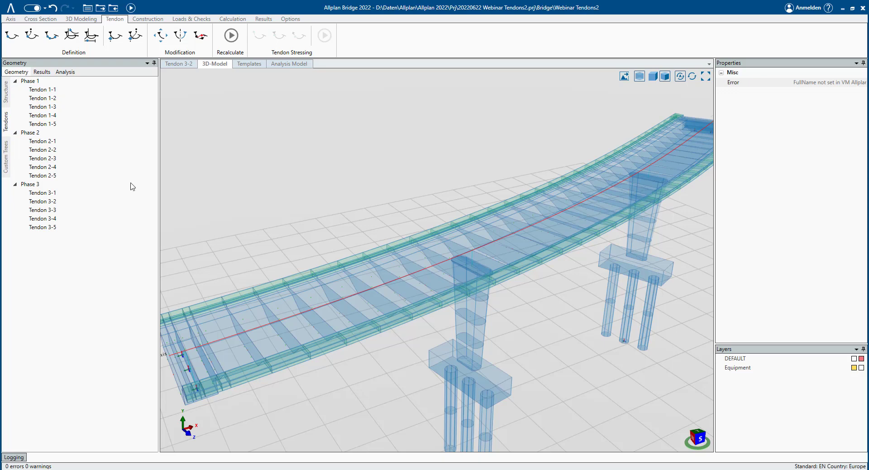
click(51, 201)
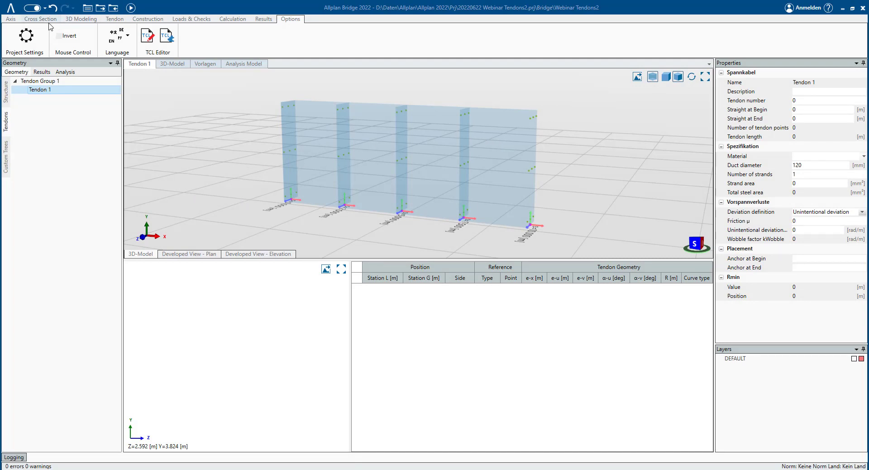
- In the beam example, define Tendon 1 with points at stations 0, 5 and 7.5 m on grid points P2:1, P2:2 and P2:1
click(84, 19)
click(113, 19)
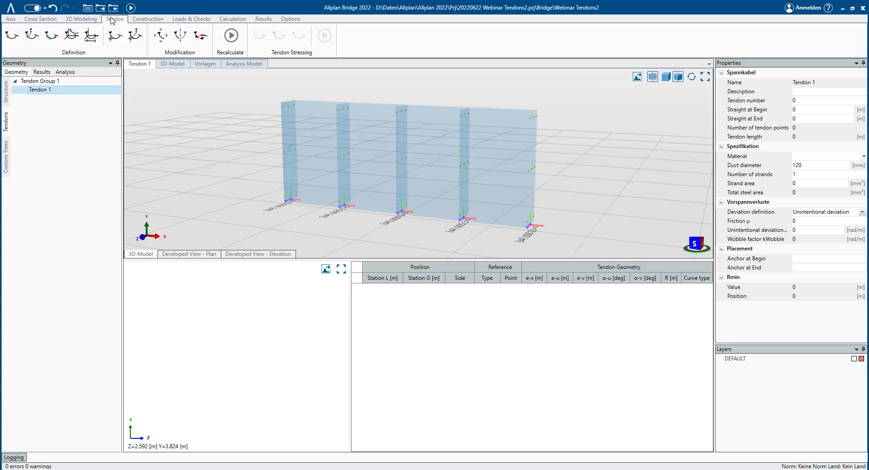
click(11, 35)
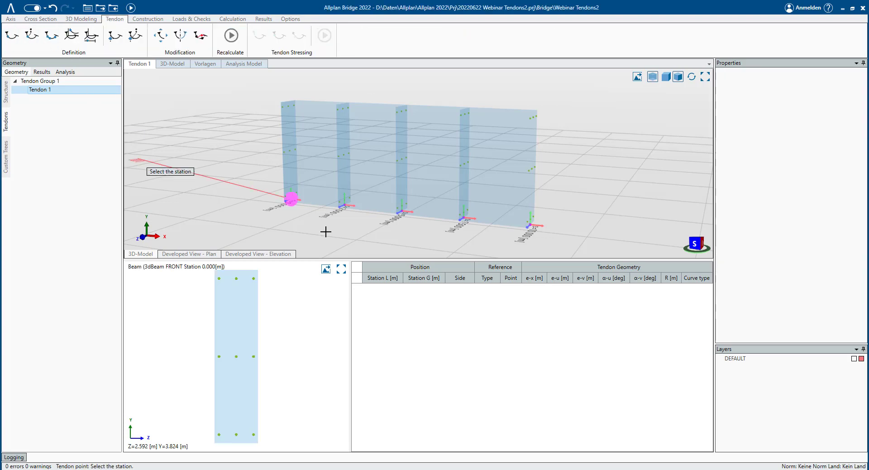
click(281, 208)
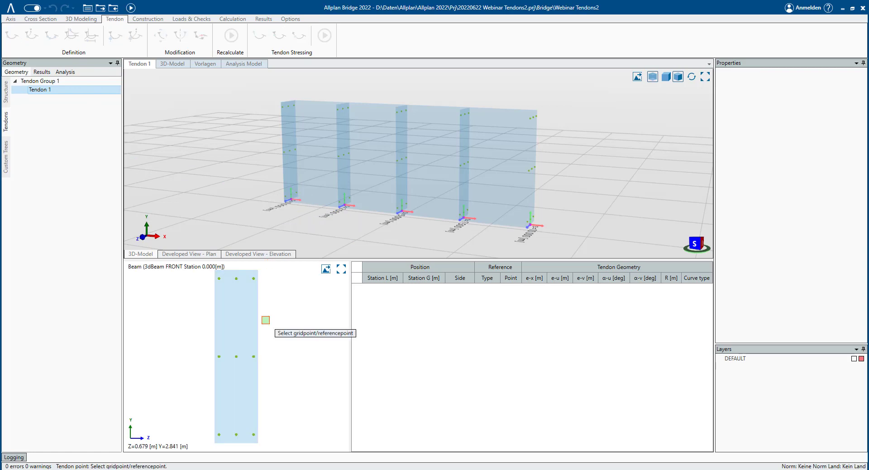
click(235, 433)
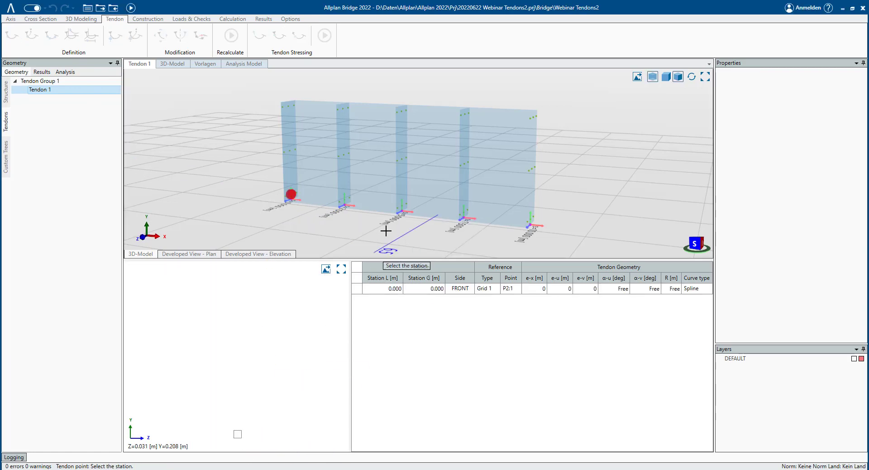
click(368, 234)
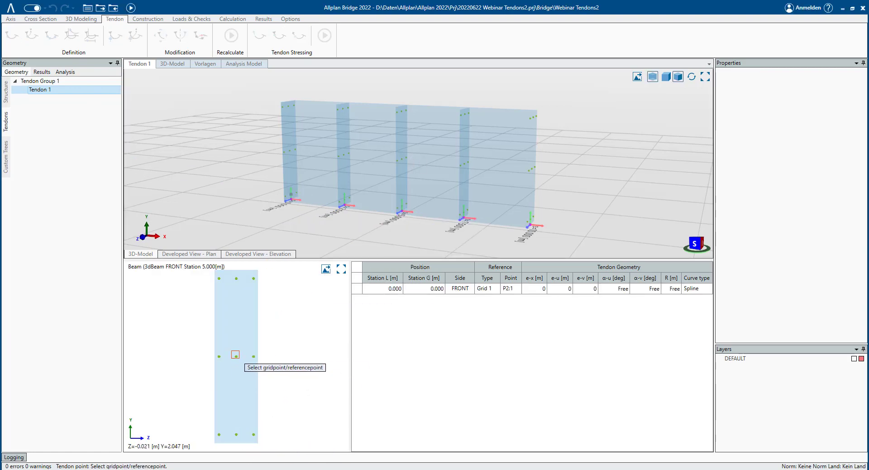
click(236, 356)
click(444, 225)
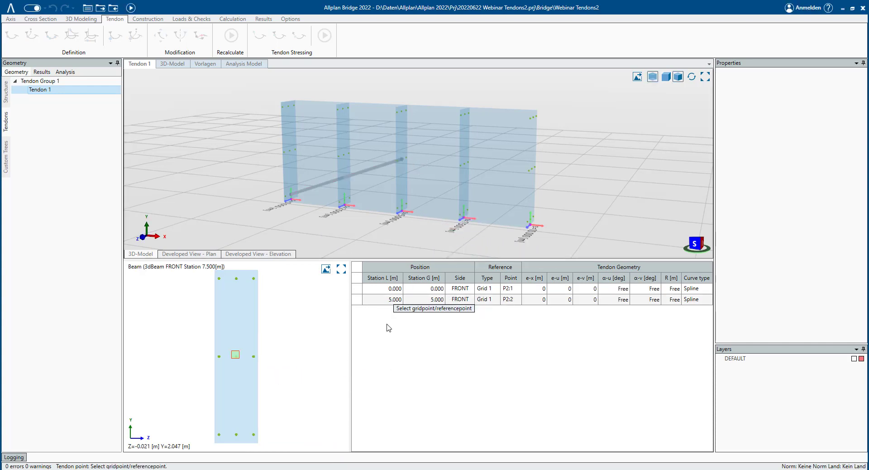
click(236, 433)
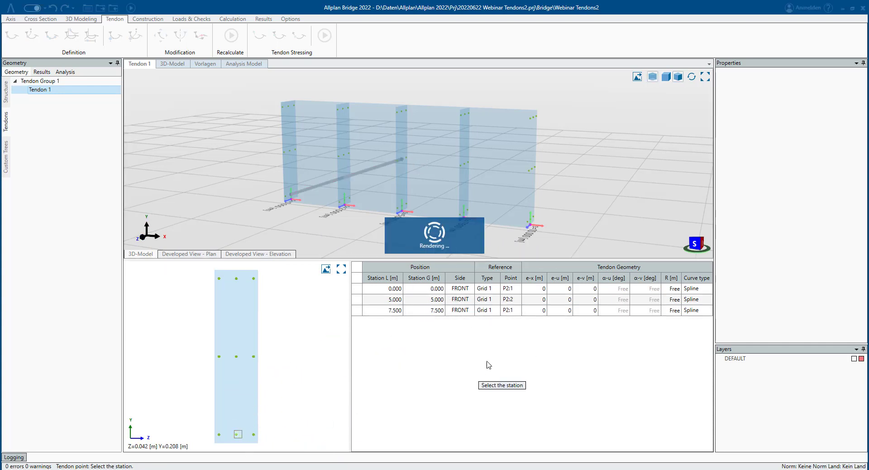
- Set the e-v offset of the tendon point at station 7.5 m to 1 m and recalculate
mouse_move(469, 235)
middle_down()
mouse_move(427, 217)
mouse_move(343, 215)
middle_up()
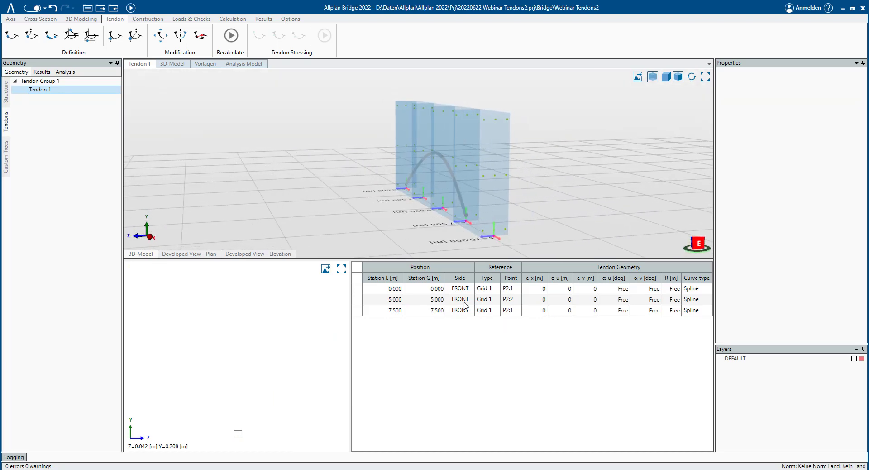
click(435, 299)
click(436, 310)
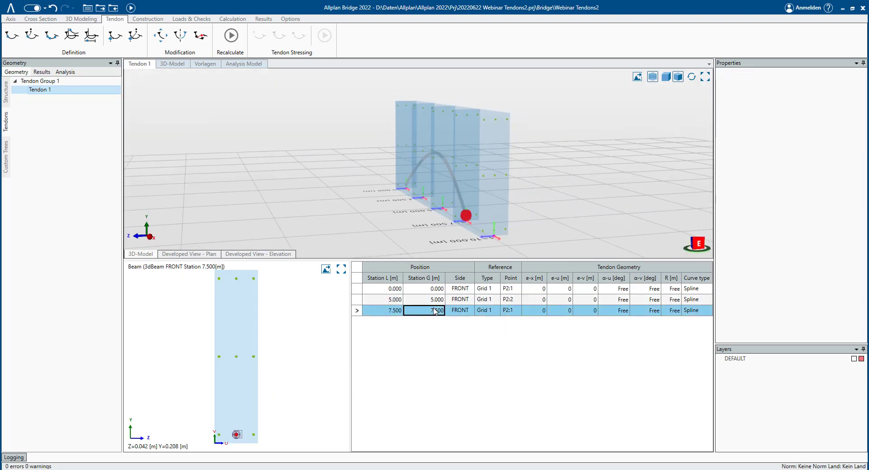
click(593, 312)
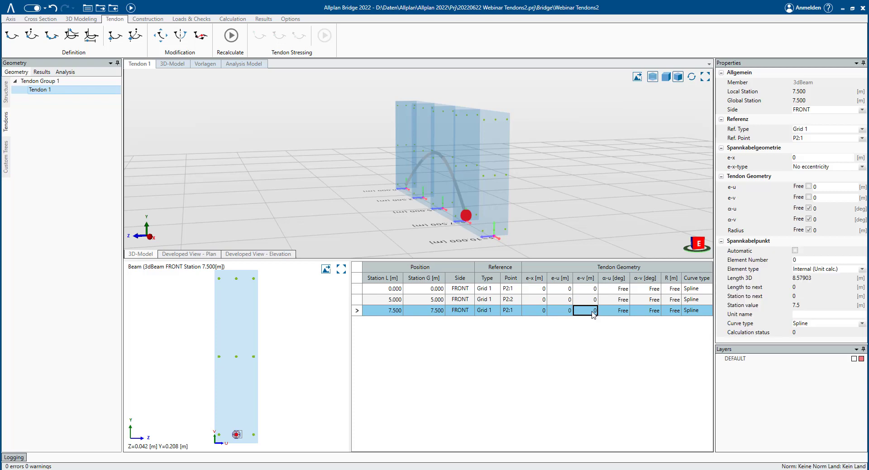
text(1)
key(Return)
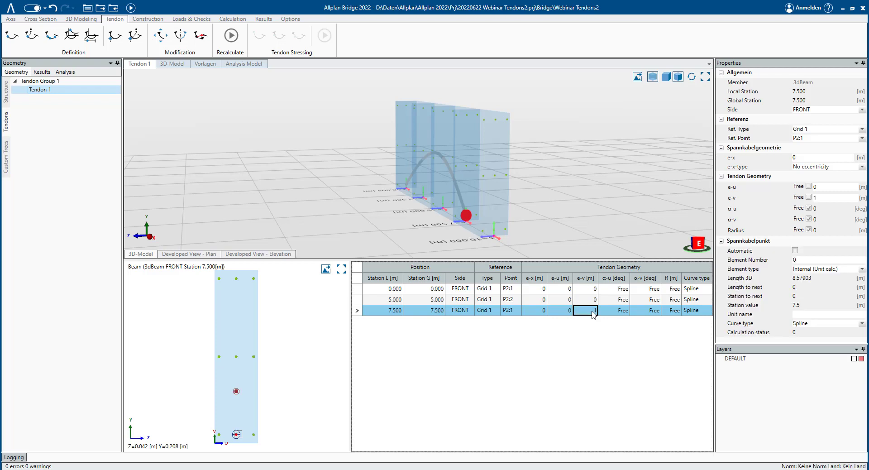
click(237, 38)
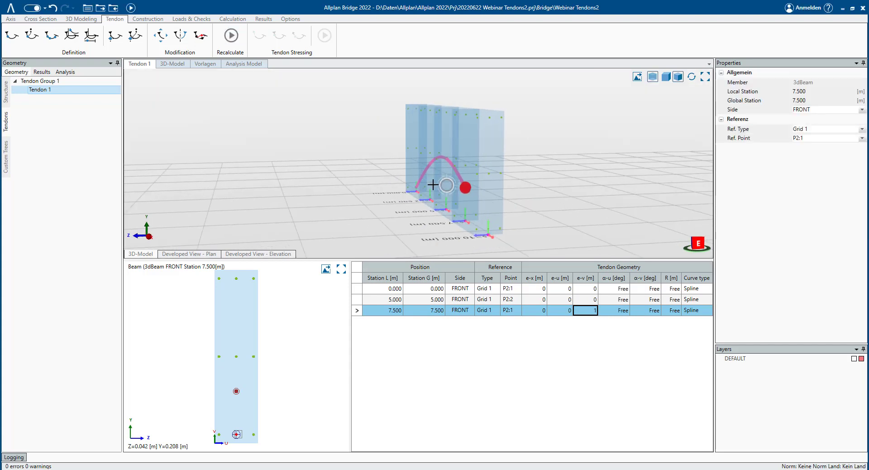
- Set the e-u offset of the same tendon point to 0.2 m
click(564, 312)
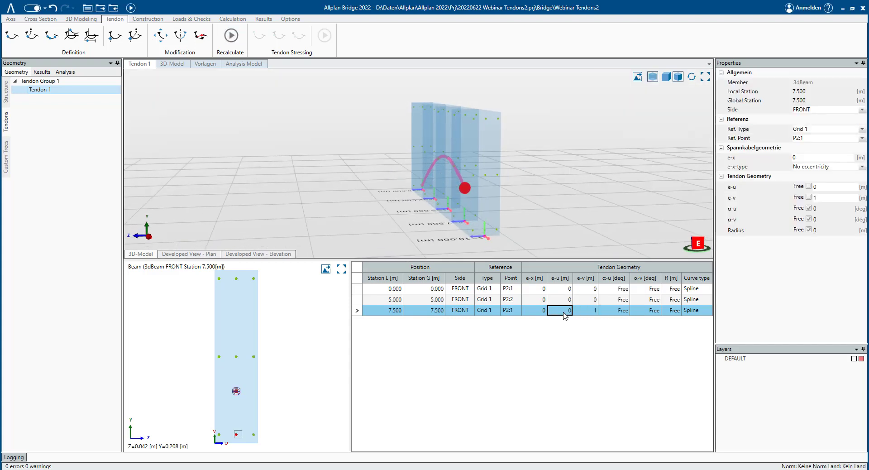
click(565, 312)
key(Return)
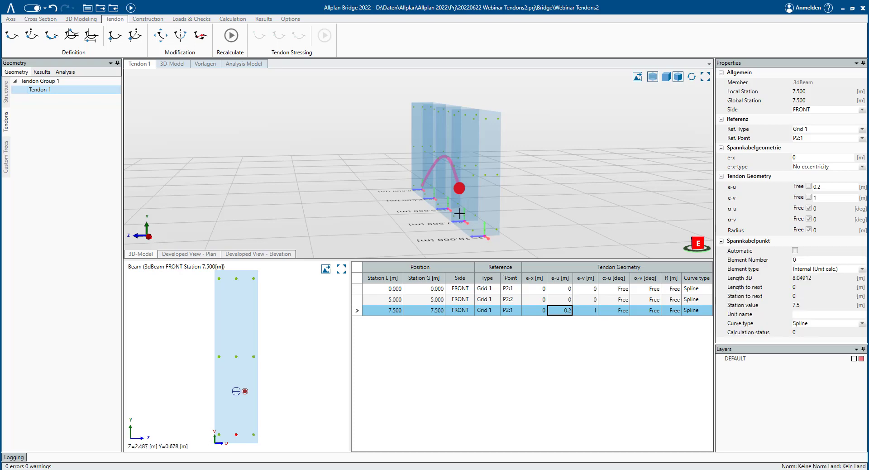
mouse_move(458, 196)
middle_down()
mouse_move(434, 196)
mouse_move(441, 198)
middle_up()
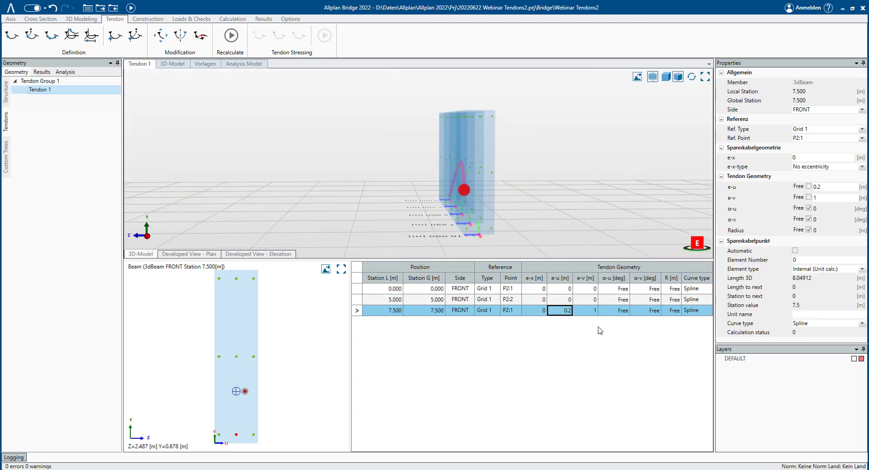
- Set the e-x offset of the tendon point at 7.5 m to 1 m and recalculate
click(536, 311)
middle_drag(526, 209, 642, 214)
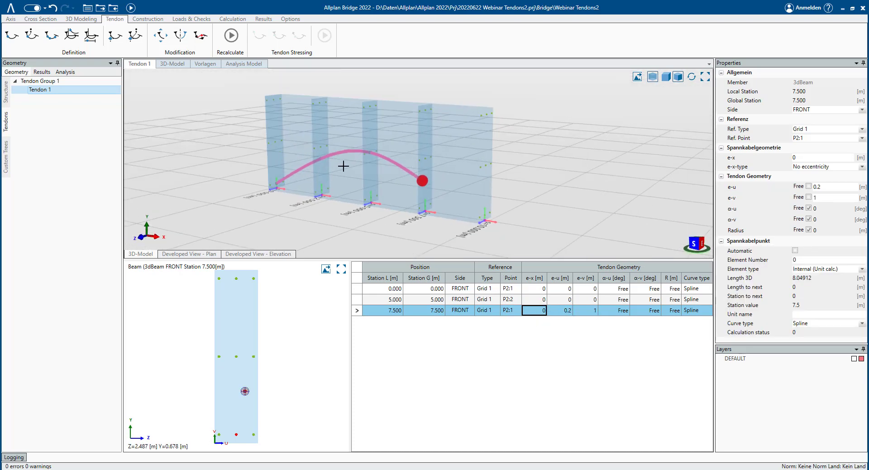
scroll(343, 166, up, 2)
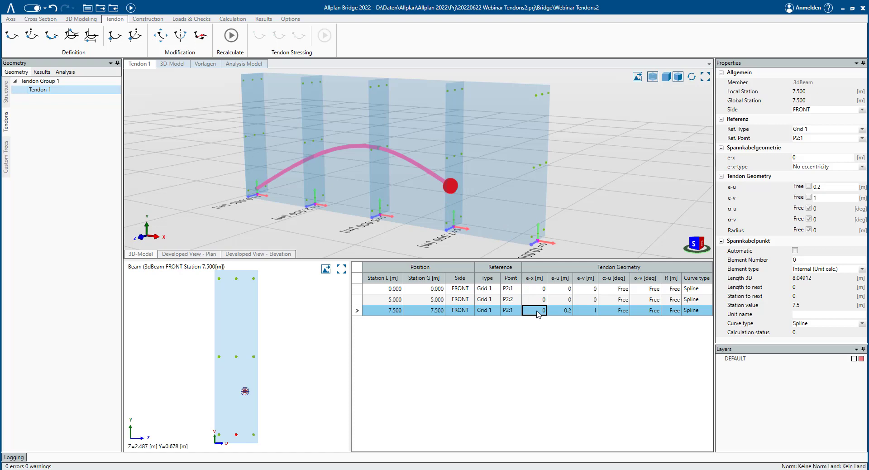
text(1)
key(Return)
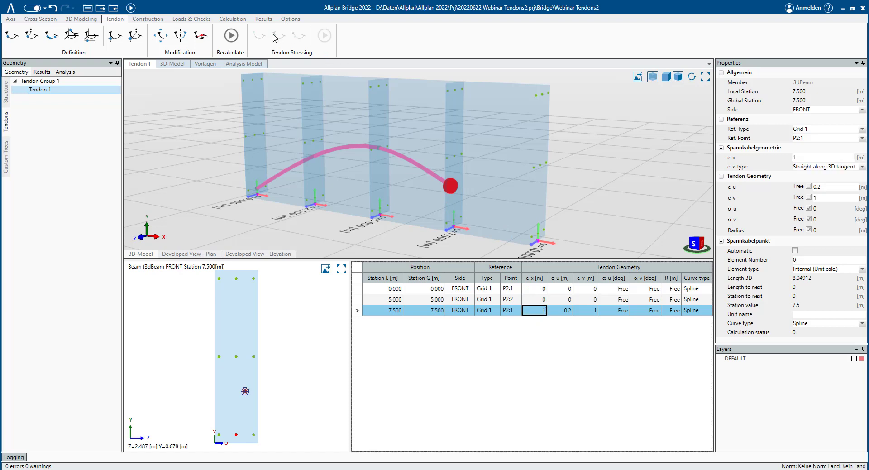
click(231, 35)
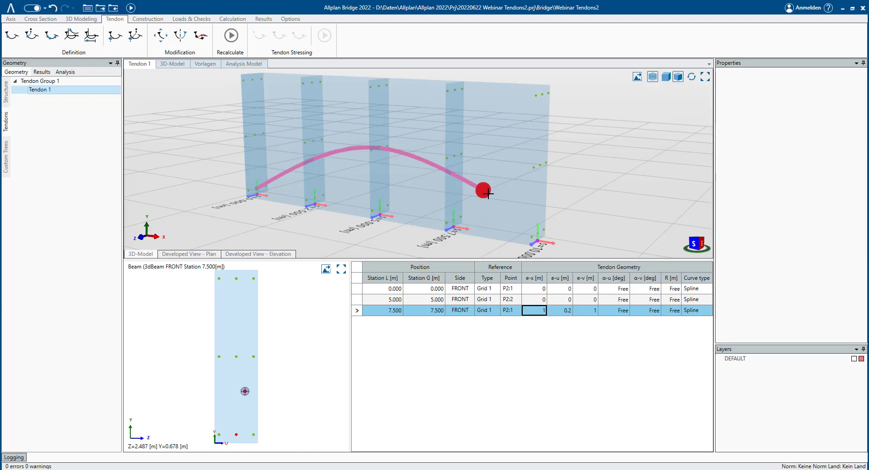
- Set the e-x offset of the tendon point at 7.5 m to -1 m
mouse_move(482, 189)
middle_down()
mouse_move(490, 190)
mouse_move(468, 184)
middle_up()
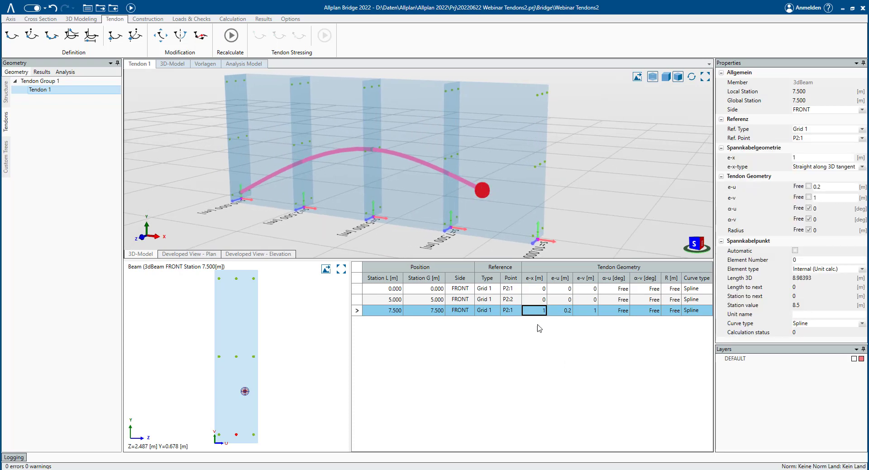
click(540, 310)
key(Return)
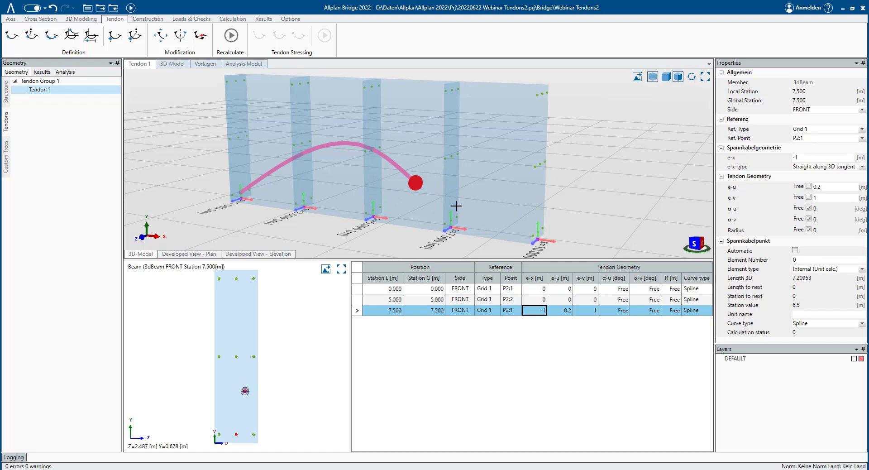
middle_drag(474, 202, 433, 197)
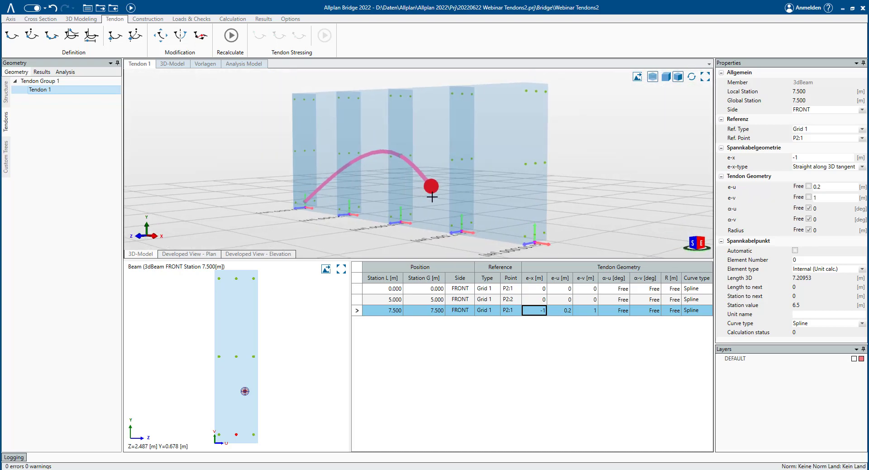